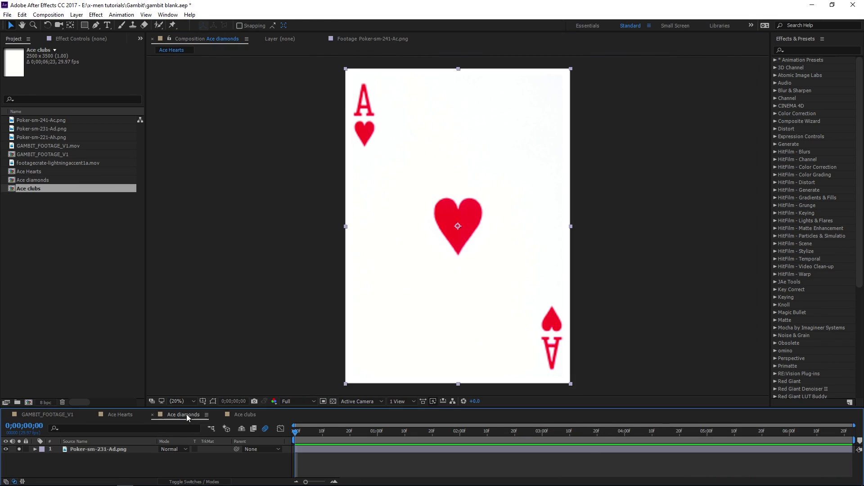
# Step: Review the Ace diamonds, Ace clubs and Ace Hearts compositions and play back the GAMBIT_FOOTAGE_V1 composition
pyautogui.click(187, 414)
pyautogui.click(247, 414)
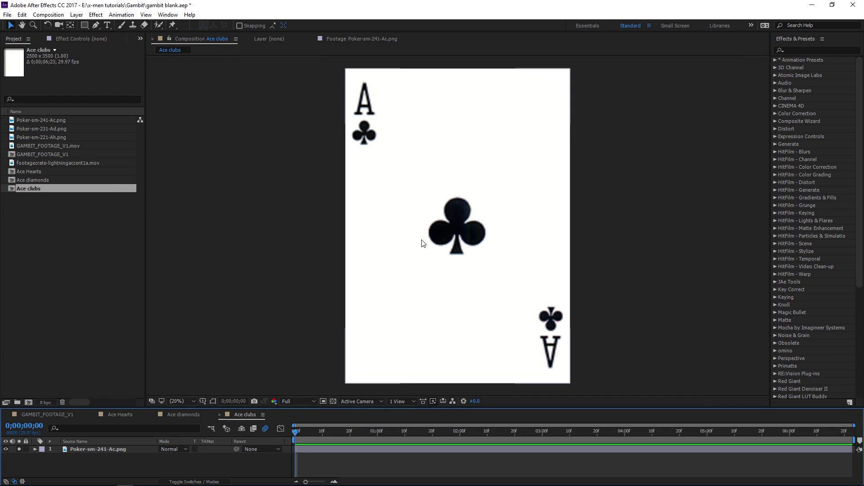
pyautogui.click(126, 414)
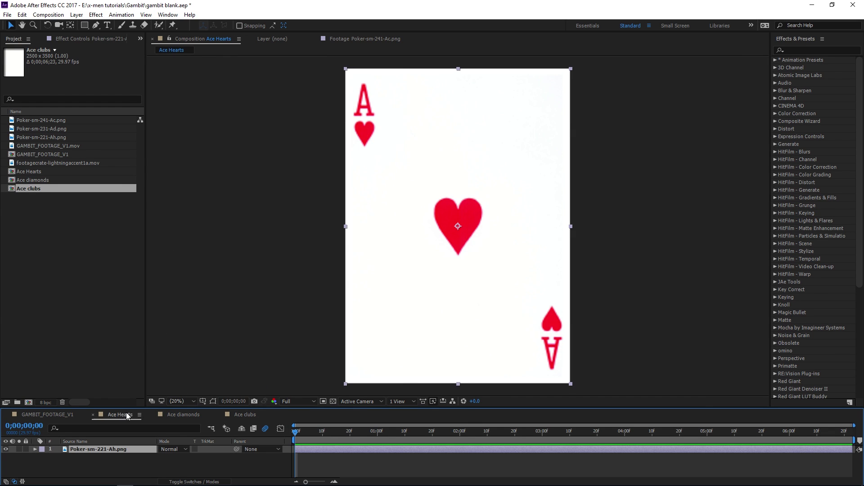
pyautogui.click(63, 414)
pyautogui.press('space')
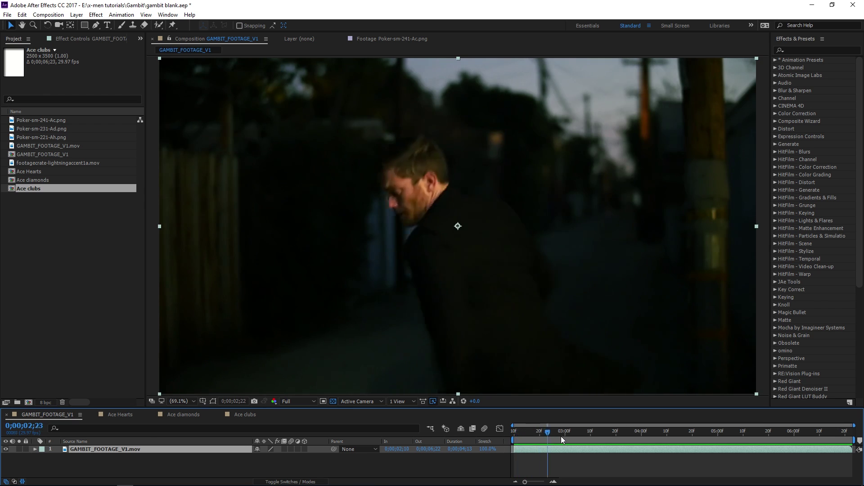
pyautogui.press('space')
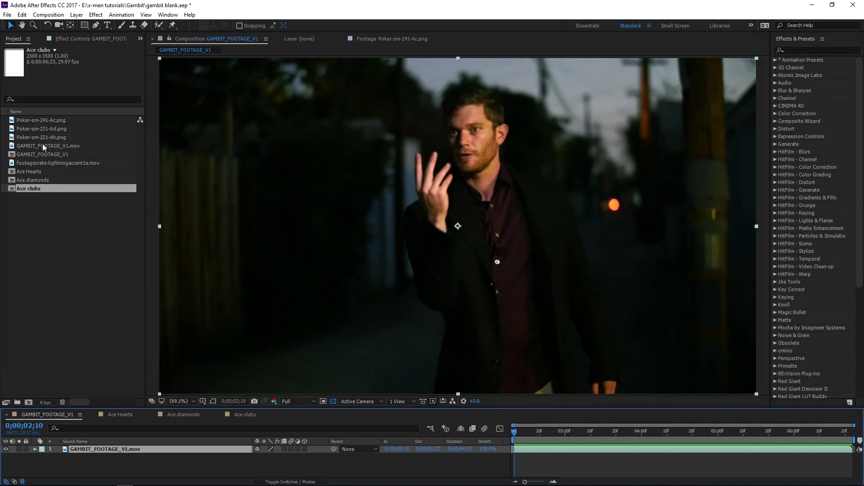
# Step: Add a second copy of GAMBIT_FOOTAGE_V1.mov above the footage and slide it in time until the frame with the fanned cards shows
pyautogui.moveTo(31, 147); pyautogui.dragTo(260, 448)
pyautogui.moveTo(542, 450); pyautogui.dragTo(511, 452)
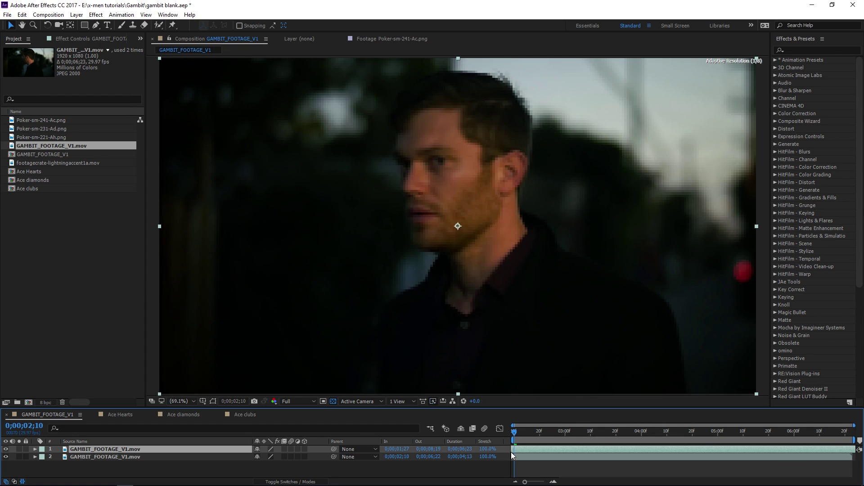
pyautogui.moveTo(565, 452); pyautogui.dragTo(527, 447)
# Step: Sample the off-white of the held cards as a solid color, get its hex value B8B29E, and cancel without creating the solid
pyautogui.click(75, 15)
pyautogui.moveTo(99, 23)
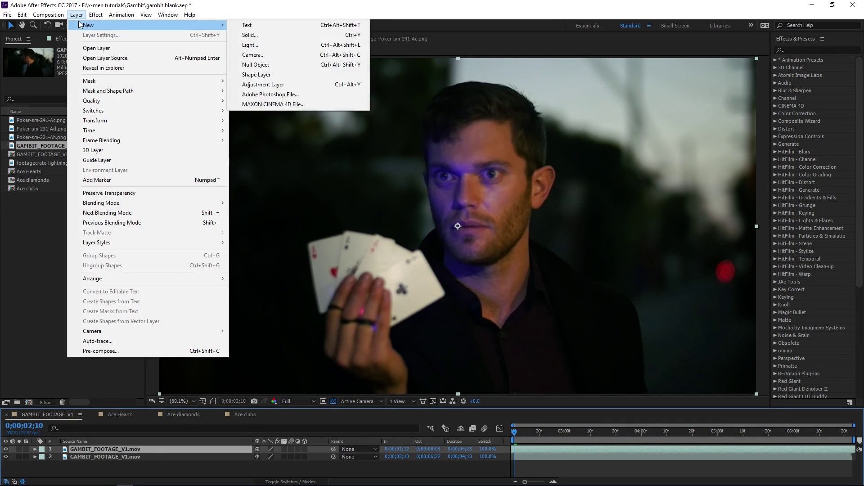
pyautogui.click(232, 35)
pyautogui.click(168, 278)
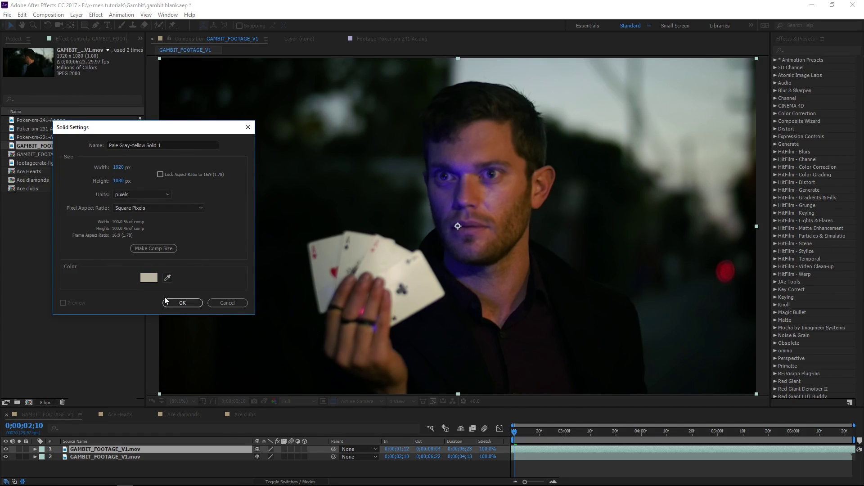
pyautogui.click(149, 278)
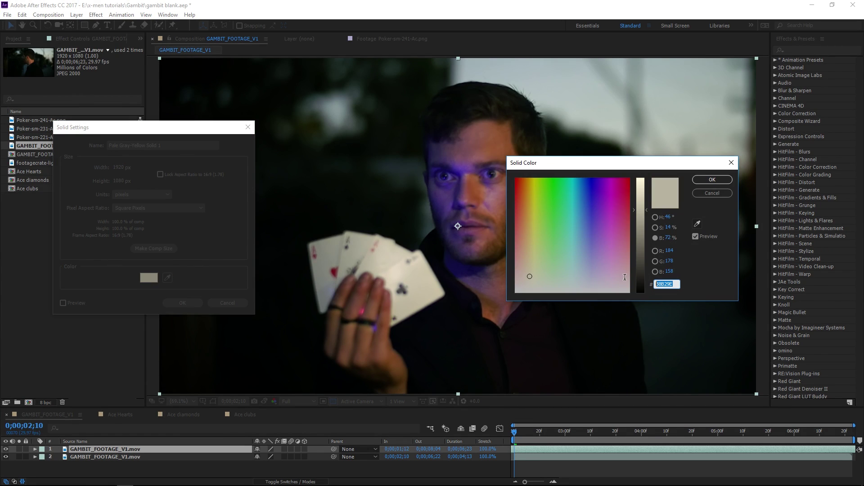
pyautogui.press('Escape')
pyautogui.press('Escape')
# Step: In Ace Hearts, add a composition-sized solid in the sampled pale gray-yellow over the card and set its blending mode to Multiply
pyautogui.click(129, 417)
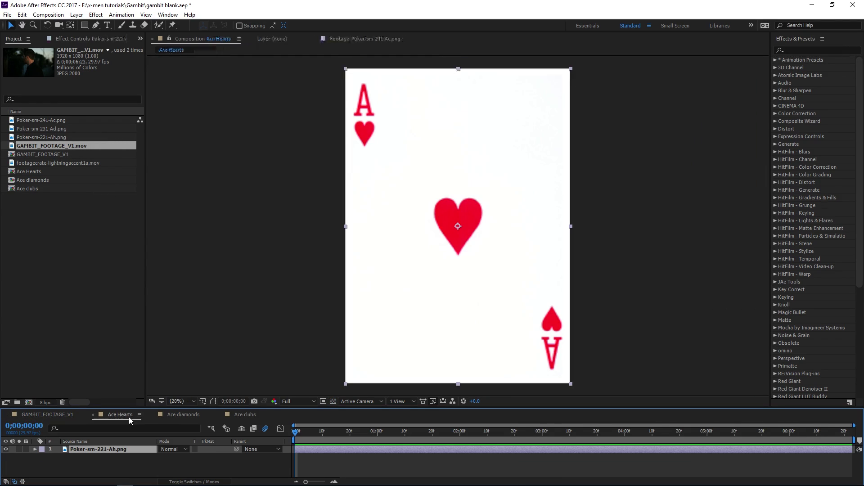
pyautogui.click(48, 15)
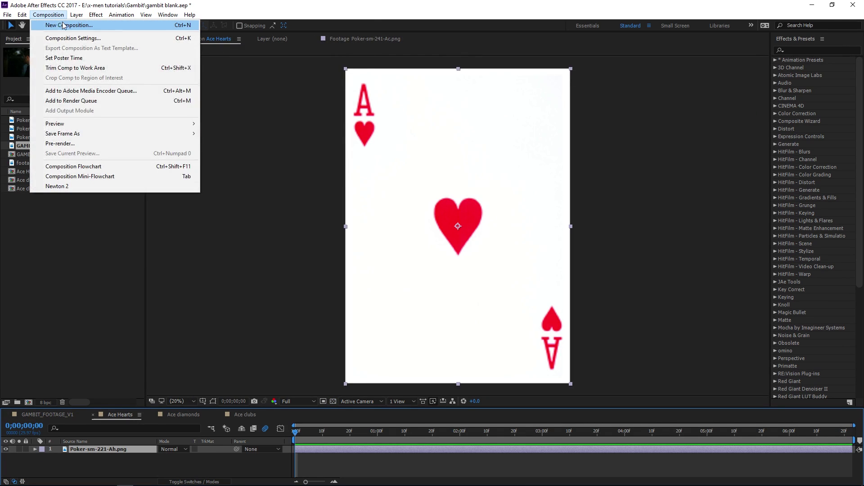
pyautogui.moveTo(76, 15)
pyautogui.click(254, 34)
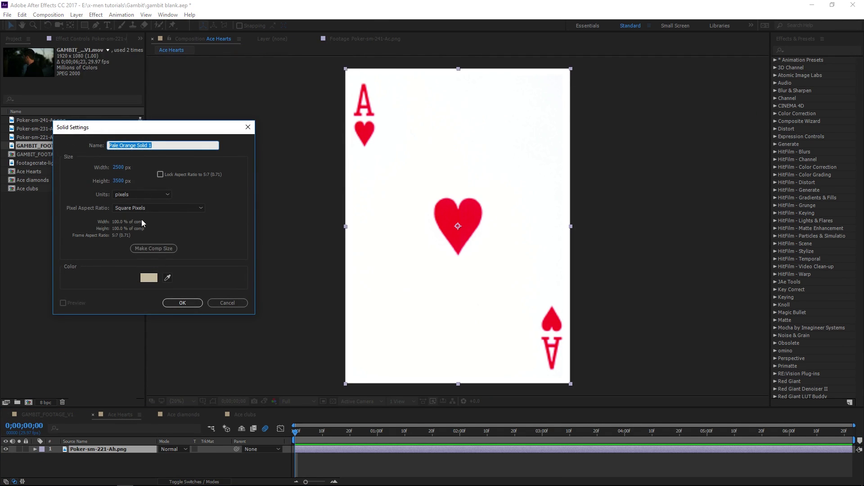
pyautogui.click(152, 245)
pyautogui.click(156, 279)
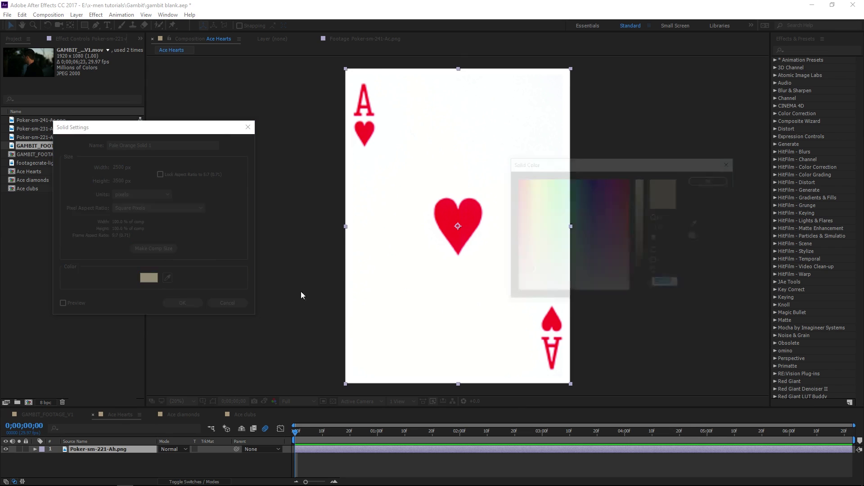
pyautogui.click(694, 181)
pyautogui.press('Return')
pyautogui.click(173, 450)
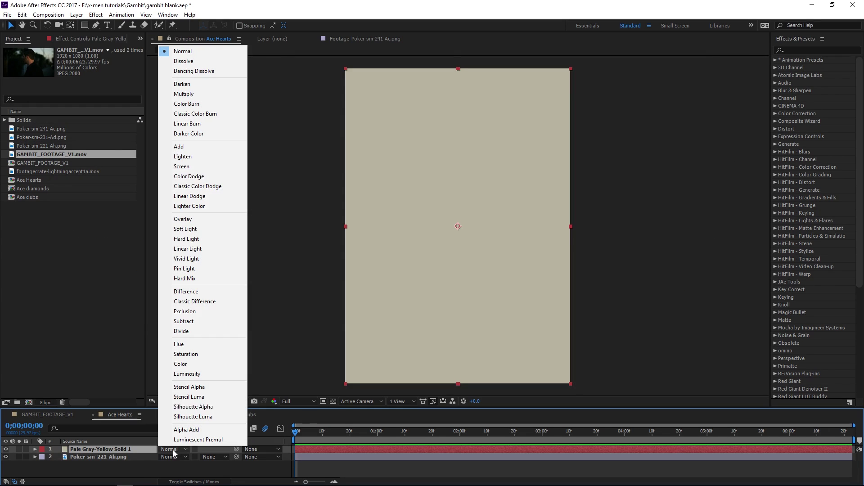
pyautogui.click(182, 94)
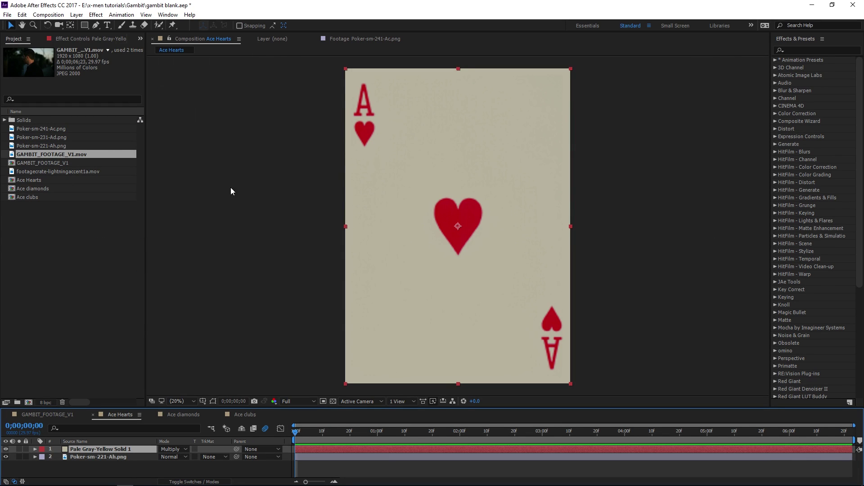
pyautogui.click(178, 413)
pyautogui.click(77, 14)
pyautogui.press('Escape')
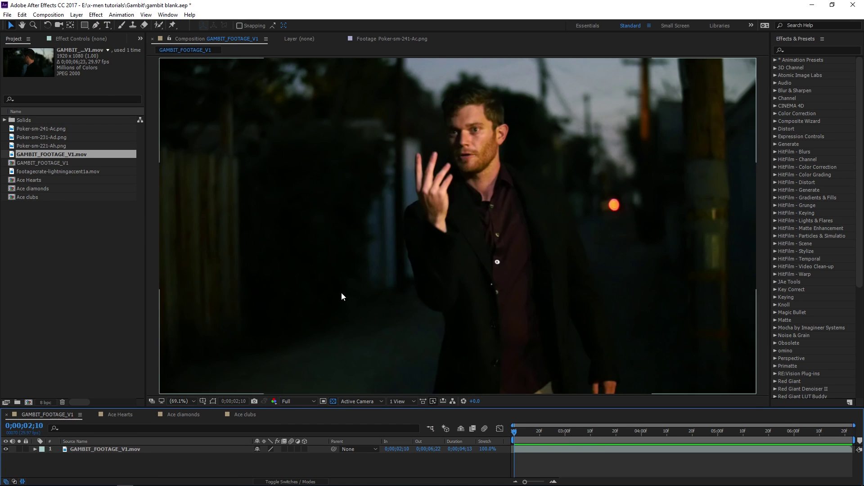
# Step: Add the Ace Hearts composition above the footage in GAMBIT_FOOTAGE_V1 and make it a 3D layer
pyautogui.moveTo(22, 180); pyautogui.dragTo(207, 449)
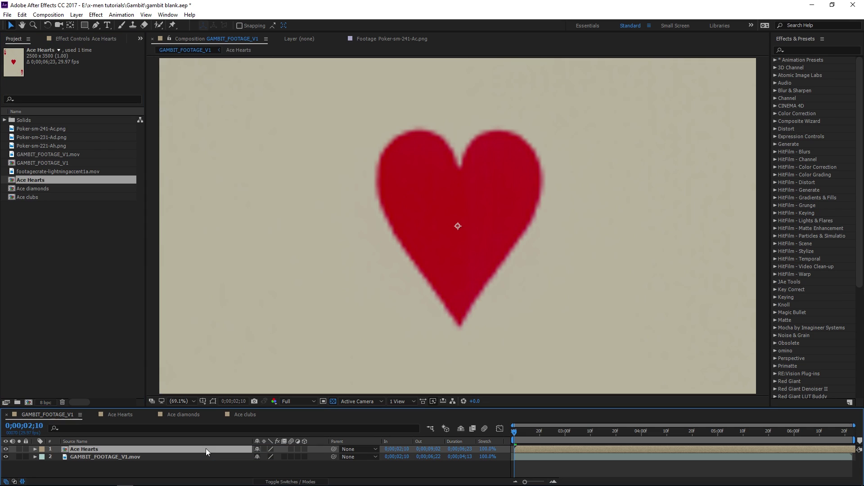
pyautogui.press(',')
pyautogui.press(',')
pyautogui.press(',')
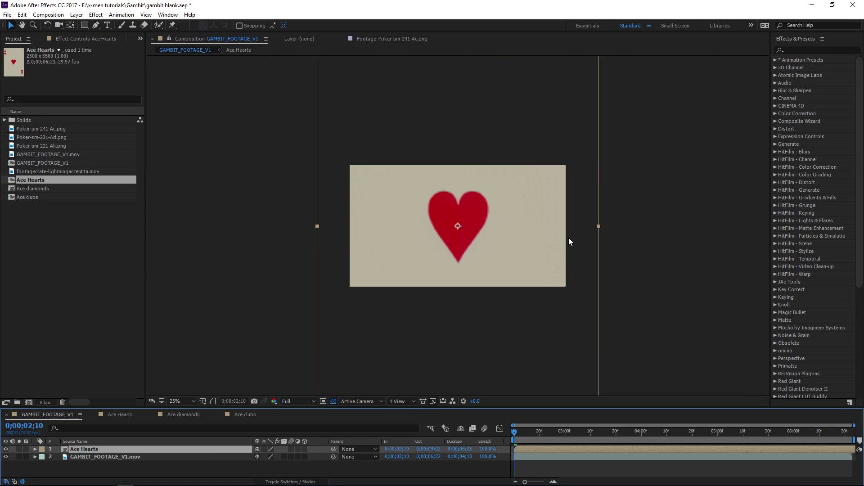
pyautogui.press('p')
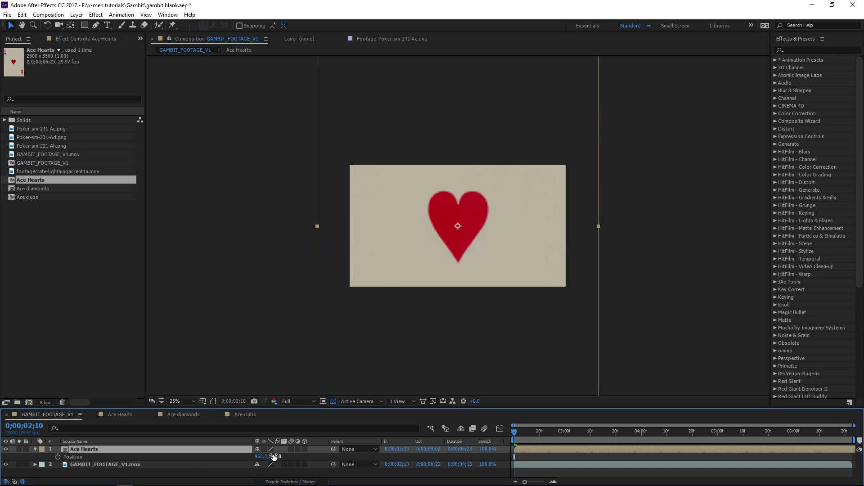
pyautogui.click(311, 481)
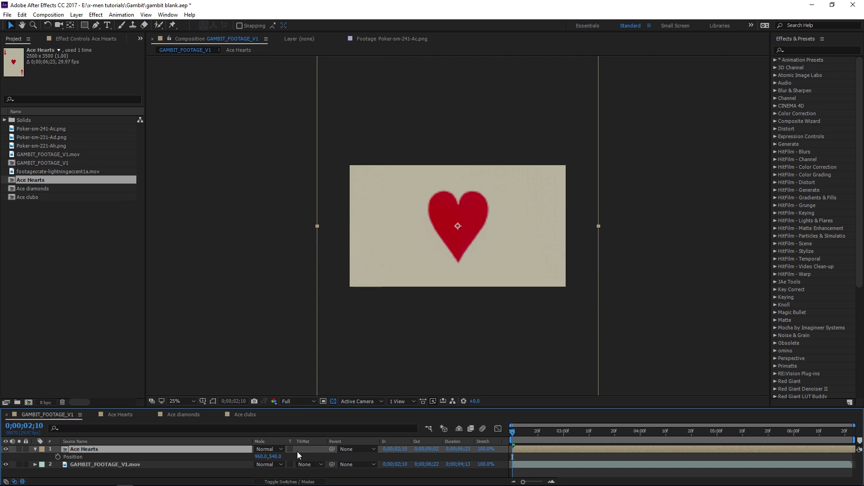
pyautogui.click(303, 481)
pyautogui.click(304, 450)
# Step: Push the Ace Hearts card back in depth to a Z position of about 87768
pyautogui.moveTo(286, 457); pyautogui.dragTo(696, 330)
pyautogui.scroll(2, 558, 278)
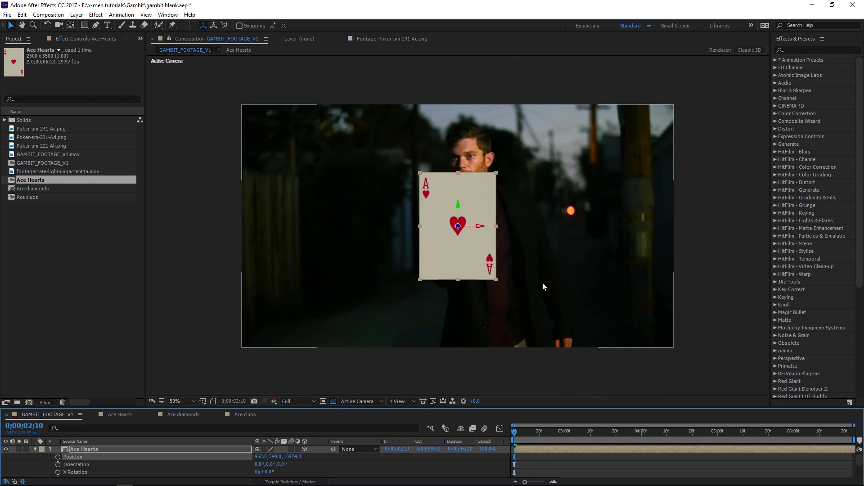
pyautogui.moveTo(291, 457); pyautogui.dragTo(588, 437)
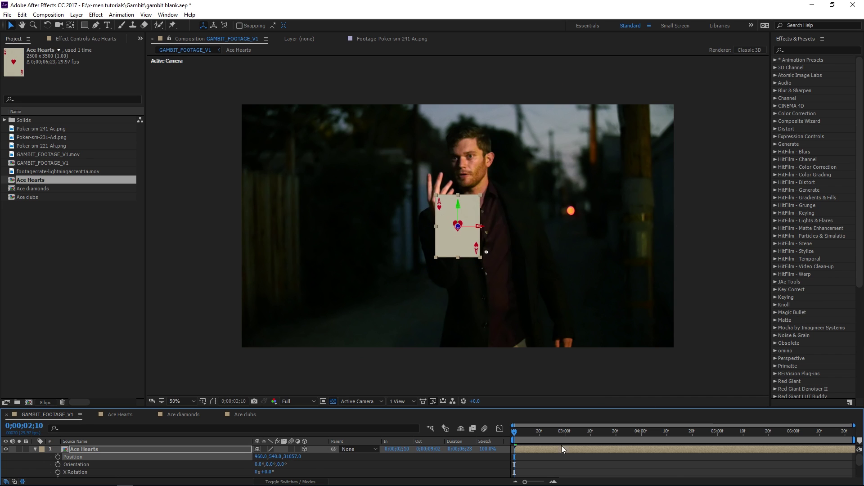
pyautogui.moveTo(533, 438)
pyautogui.mouseDown()
pyautogui.moveTo(557, 432)
pyautogui.moveTo(537, 431)
pyautogui.mouseUp()
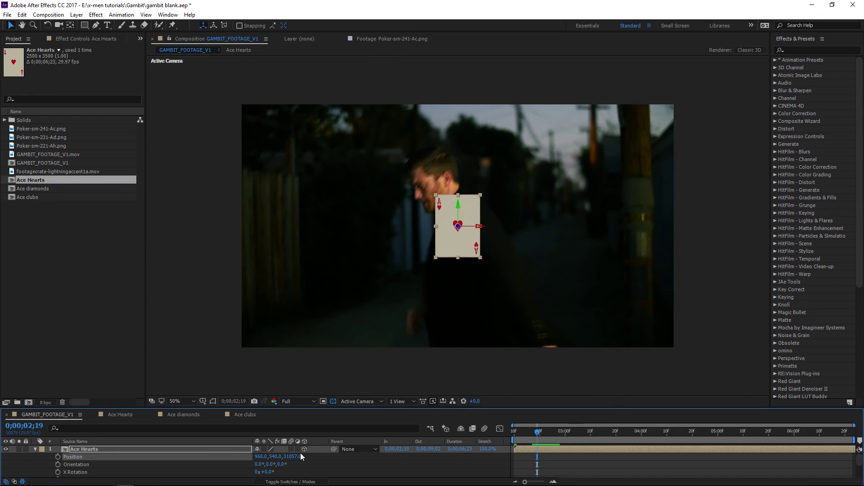
pyautogui.moveTo(295, 459); pyautogui.dragTo(814, 293)
pyautogui.moveTo(427, 450); pyautogui.dragTo(793, 423)
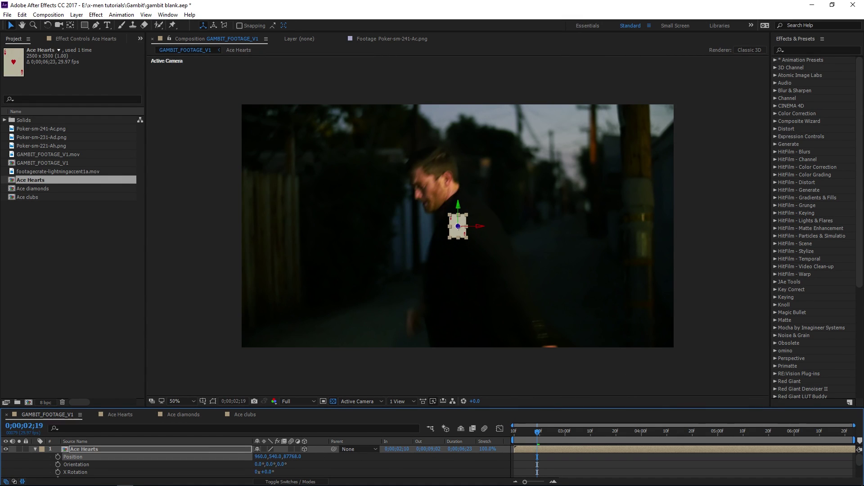
# Step: Start the Ace Hearts layer at 0;00;03;02 and set a Position keyframe there
pyautogui.press('[')
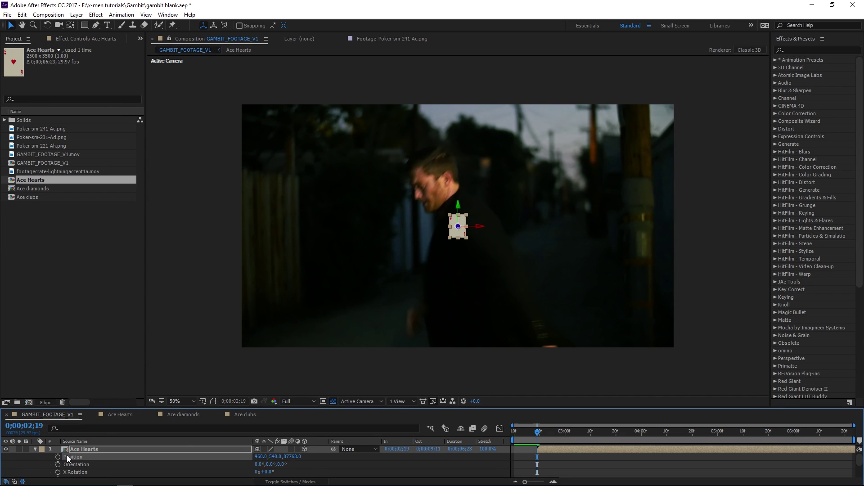
pyautogui.click(570, 441)
pyautogui.press('[')
# Step: At 0;00;03;07, keyframe the Ace Hearts card closer with a Z position of 56320
pyautogui.moveTo(570, 441); pyautogui.dragTo(582, 441)
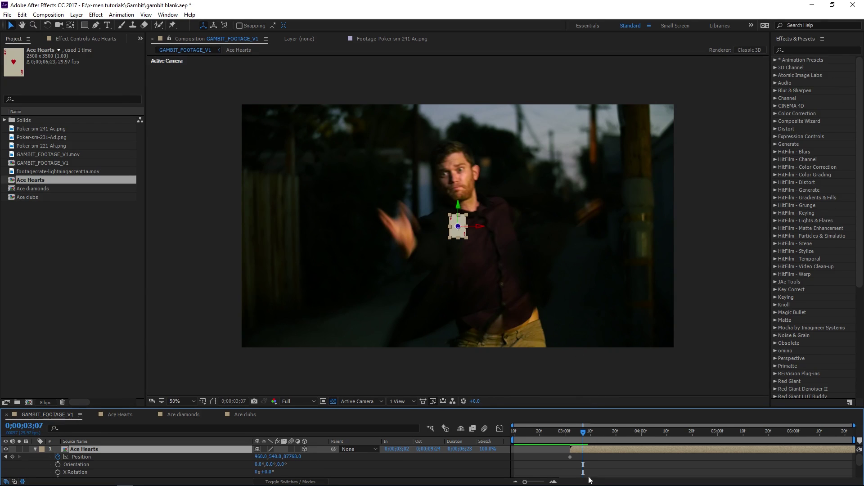
pyautogui.click(300, 456)
pyautogui.write('75070')
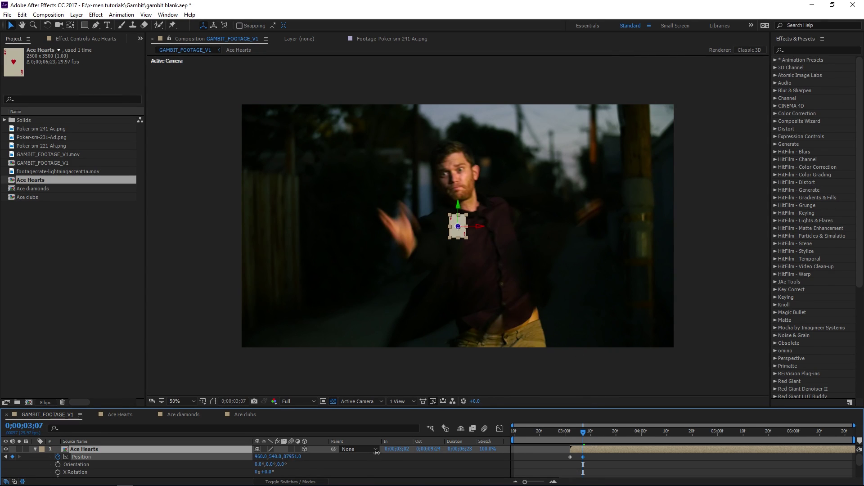
pyautogui.press('Return')
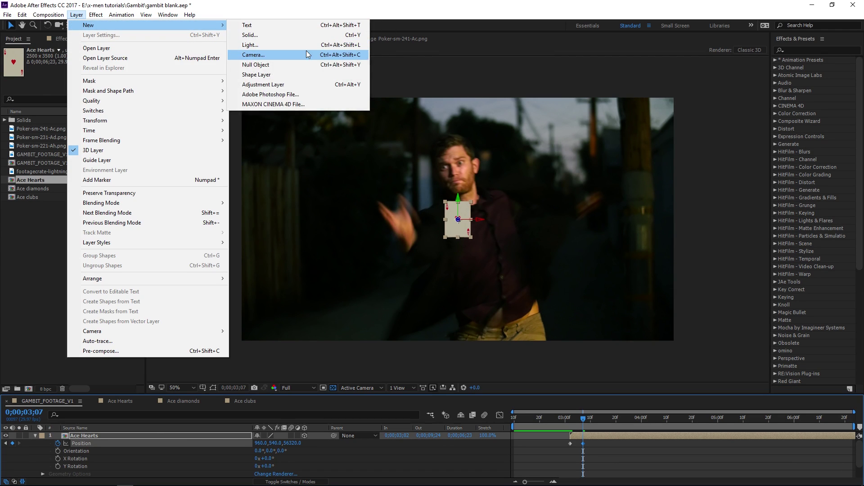
# Step: Add a new camera layer to the GAMBIT_FOOTAGE_V1 composition
pyautogui.click(270, 56)
pyautogui.click(260, 217)
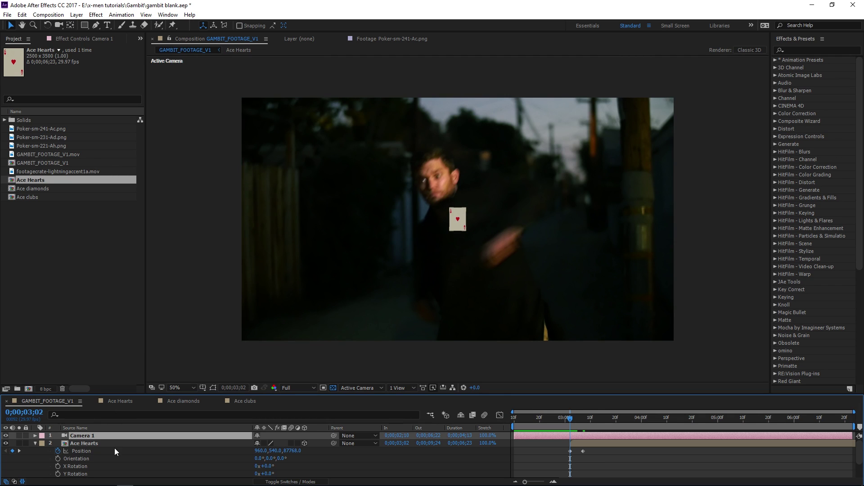
# Step: Lower the card at the 0;00;03;02 Position keyframe, and at 0;00;03;07 place it over the man's raised hand at about X -4703
pyautogui.click(458, 220)
pyautogui.scroll(2, 458, 219)
pyautogui.moveTo(444, 251); pyautogui.dragTo(374, 335)
pyautogui.press('k')
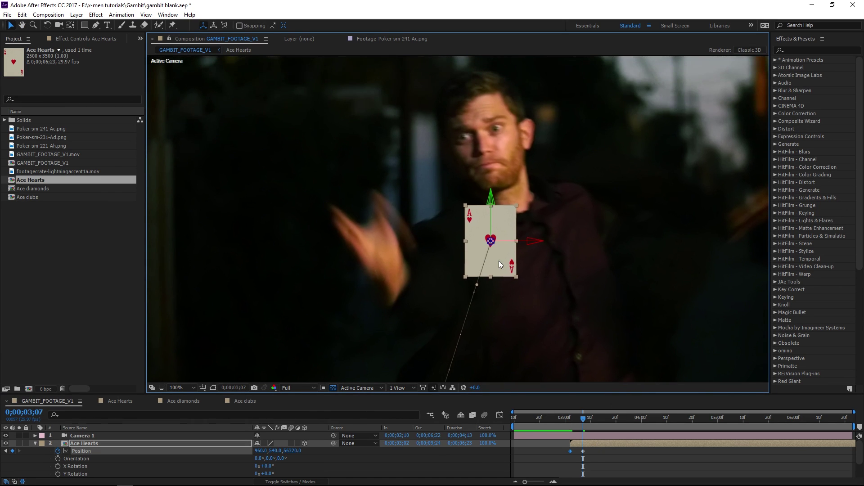
pyautogui.moveTo(498, 261); pyautogui.dragTo(380, 262)
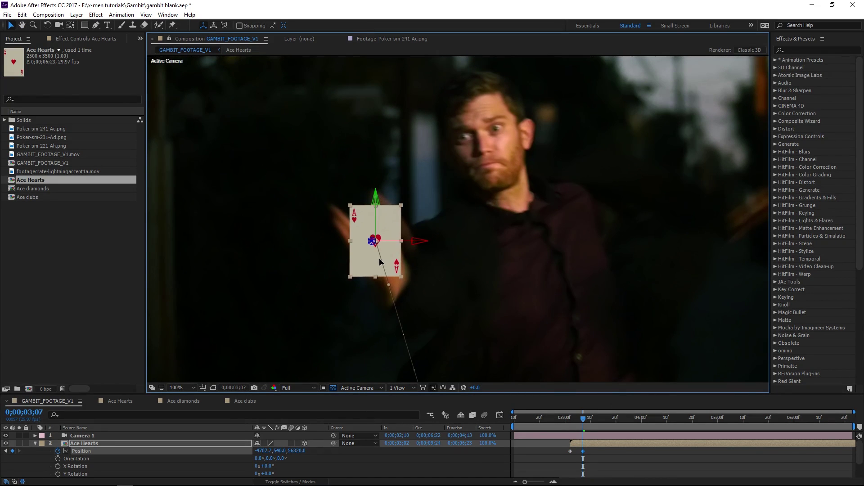
# Step: Play back the card's motion, nudge the card's second keyframe position slightly, and shift the Camera 1 layer to start at 0;00;02;28
pyautogui.press('space')
pyautogui.press('space')
pyautogui.moveTo(407, 287); pyautogui.dragTo(437, 272)
pyautogui.moveTo(578, 426); pyautogui.dragTo(580, 426)
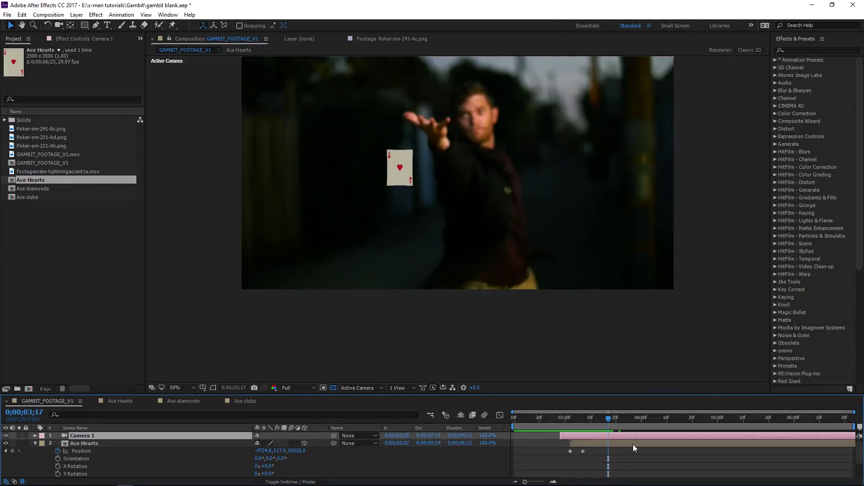
pyautogui.moveTo(632, 445); pyautogui.dragTo(622, 439)
pyautogui.hotkey('ctrl', 'z')
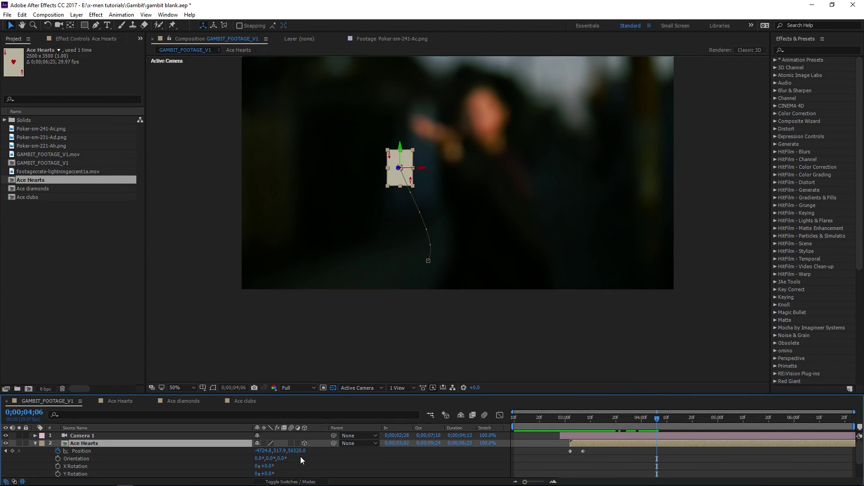
# Step: At 0;00;04;06, keyframe the Ace Hearts card's Z position so it flies toward the camera, and play back the motion
pyautogui.moveTo(299, 451); pyautogui.dragTo(378, 456)
pyautogui.press('Return')
pyautogui.click(297, 451)
pyautogui.write('0')
pyautogui.press('Return')
pyautogui.press('space')
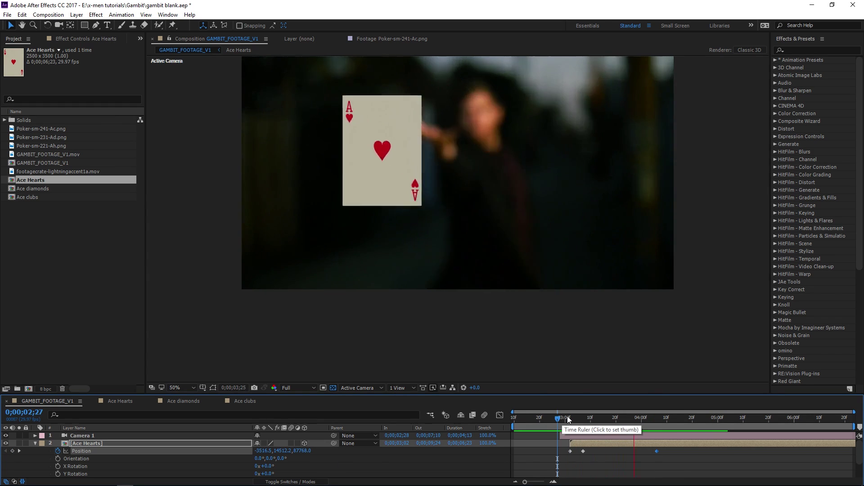
# Step: Auto-orient the Ace Hearts layer along its motion path and check the card around 0;00;03;05
pyautogui.moveTo(593, 417); pyautogui.dragTo(611, 436)
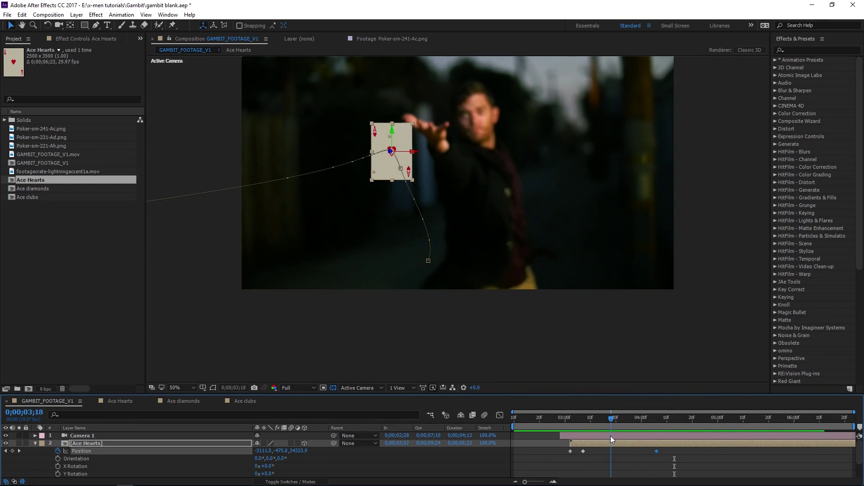
pyautogui.click(76, 16)
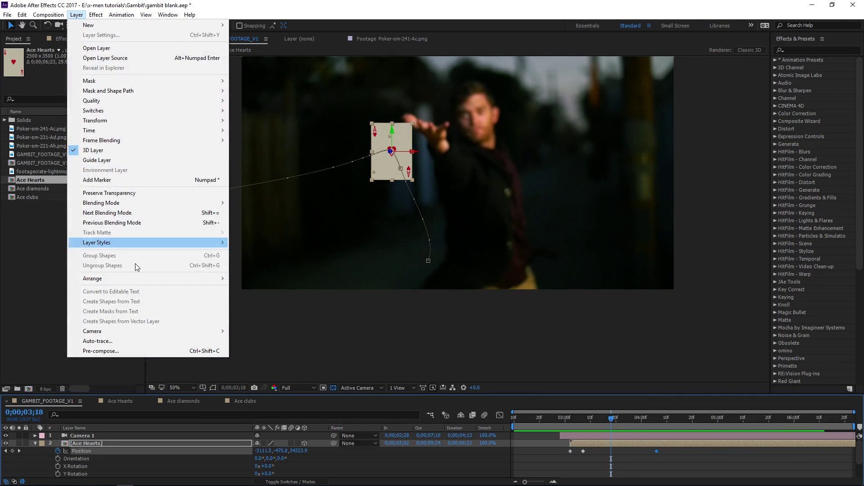
pyautogui.moveTo(116, 120)
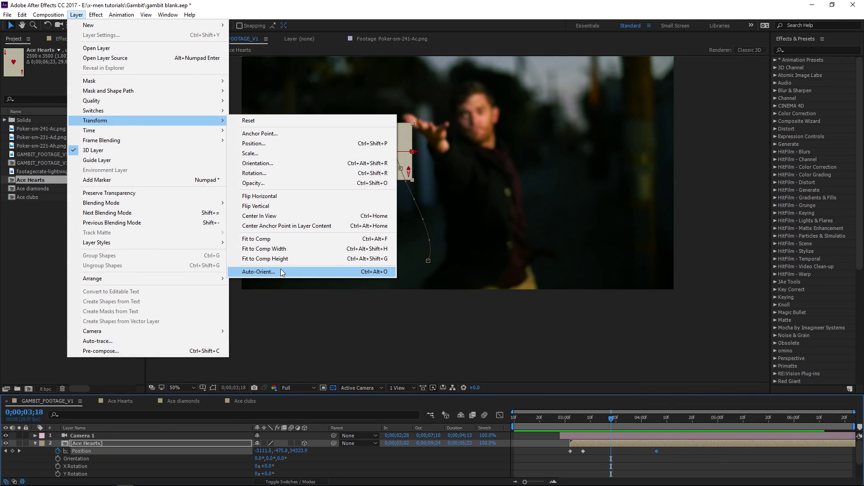
pyautogui.click(280, 271)
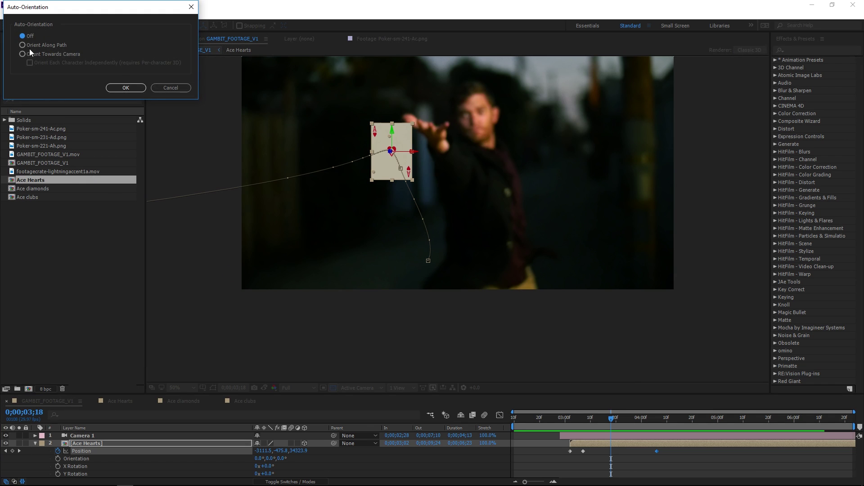
pyautogui.click(126, 87)
pyautogui.moveTo(581, 413); pyautogui.dragTo(577, 434)
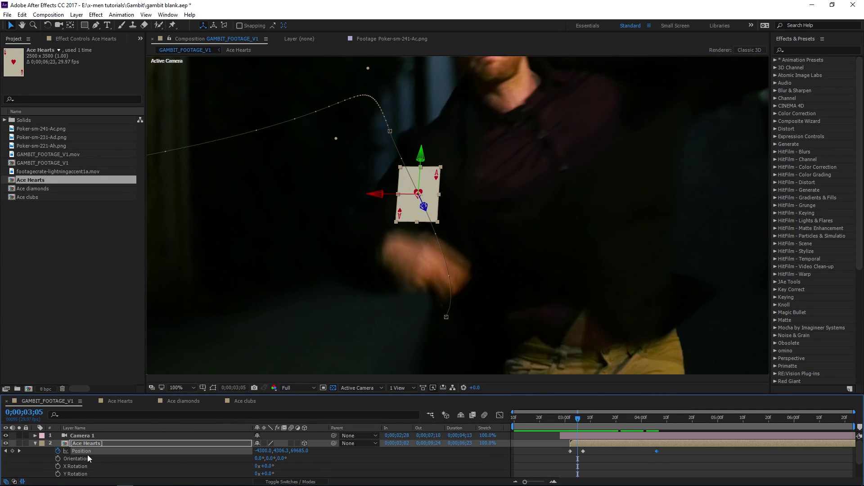
# Step: Tilt the Ace Hearts card to an orientation of 110°, 9°, 345° and keyframe its Z Rotation at 0;00;03;07
pyautogui.moveTo(260, 458); pyautogui.dragTo(285, 461)
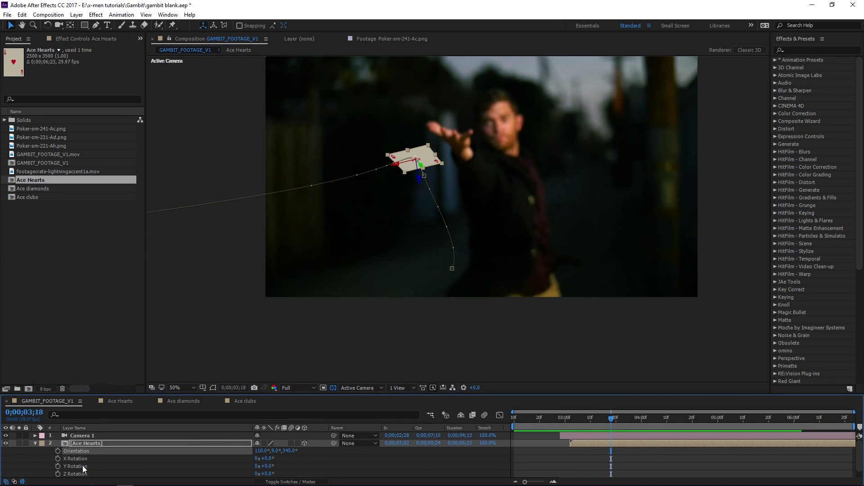
pyautogui.scroll(-1, 83, 469)
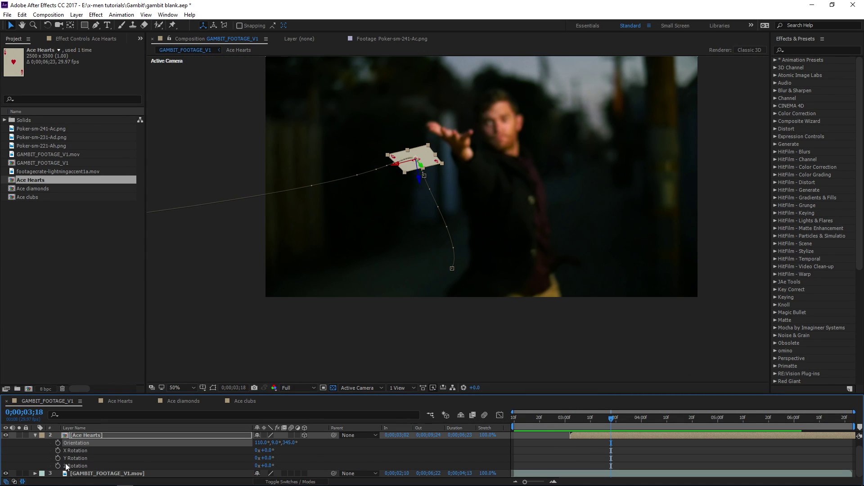
pyautogui.click(57, 466)
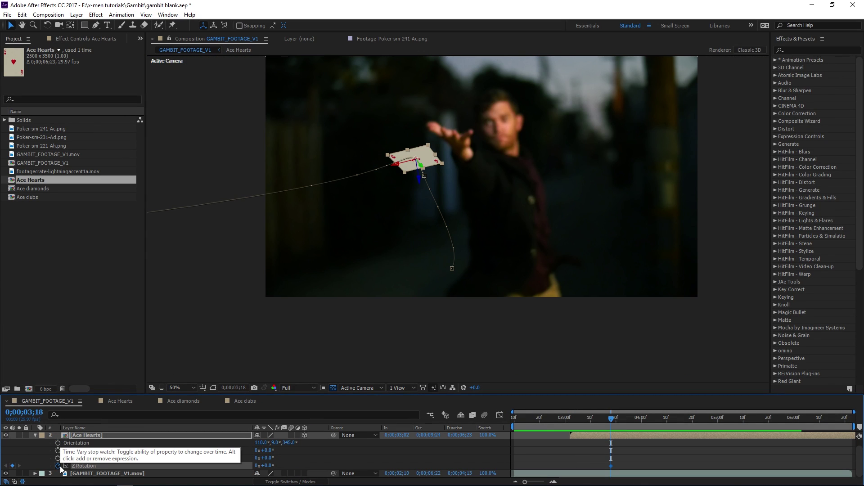
pyautogui.press('u')
pyautogui.press('j')
pyautogui.moveTo(610, 459); pyautogui.dragTo(583, 459)
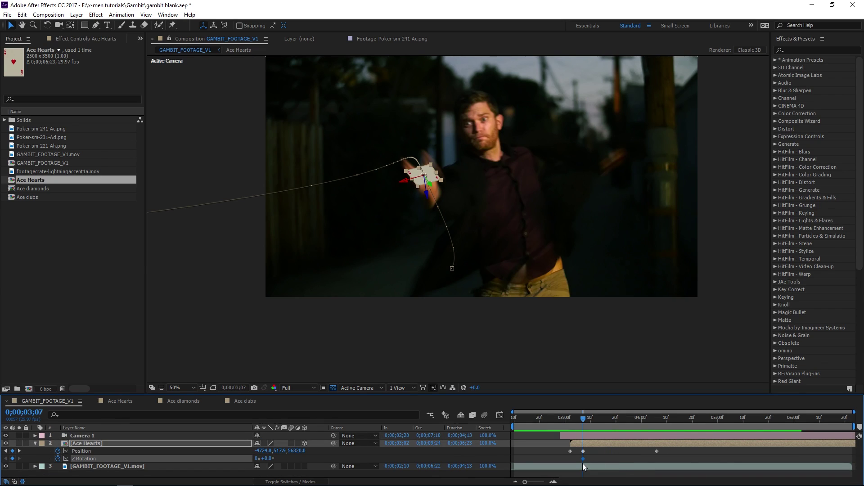
# Step: At 0;00;04;06, set the Ace Hearts card's Z Rotation to 2 full revolutions and play back the spinning throw
pyautogui.click(655, 428)
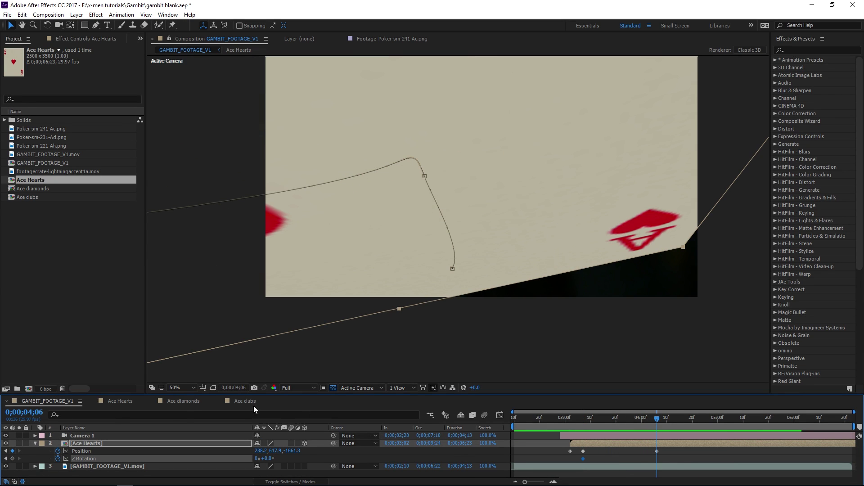
pyautogui.click(258, 459)
pyautogui.click(243, 452)
pyautogui.click(256, 458)
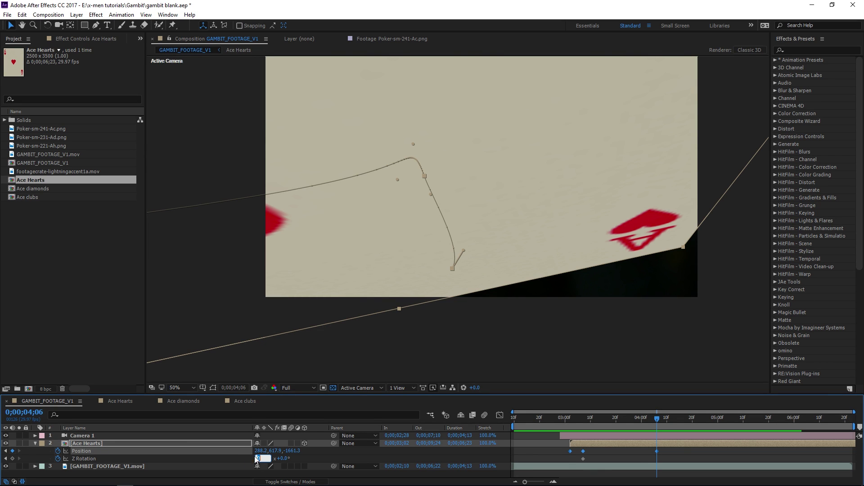
pyautogui.click(318, 452)
pyautogui.click(562, 422)
pyautogui.press('space')
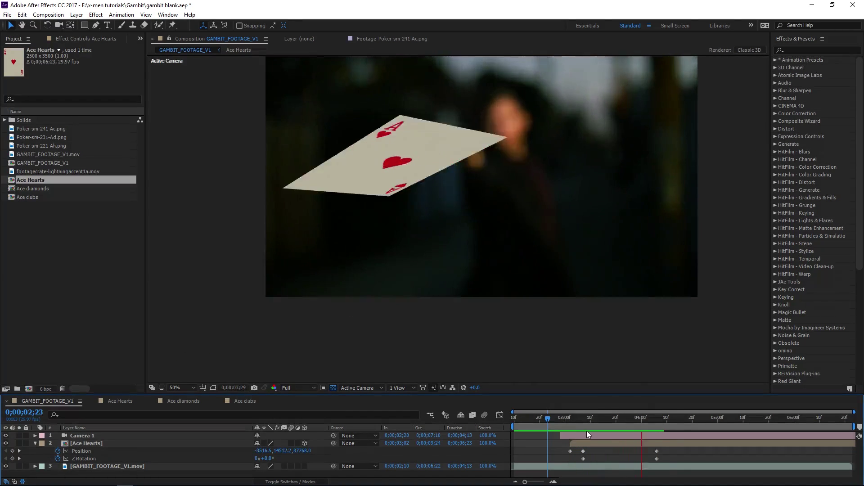
pyautogui.click(570, 418)
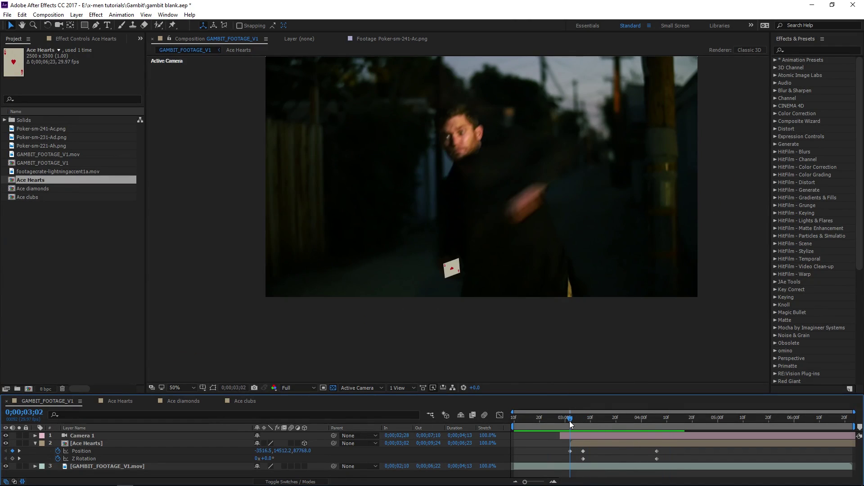
pyautogui.moveTo(571, 424); pyautogui.dragTo(642, 423)
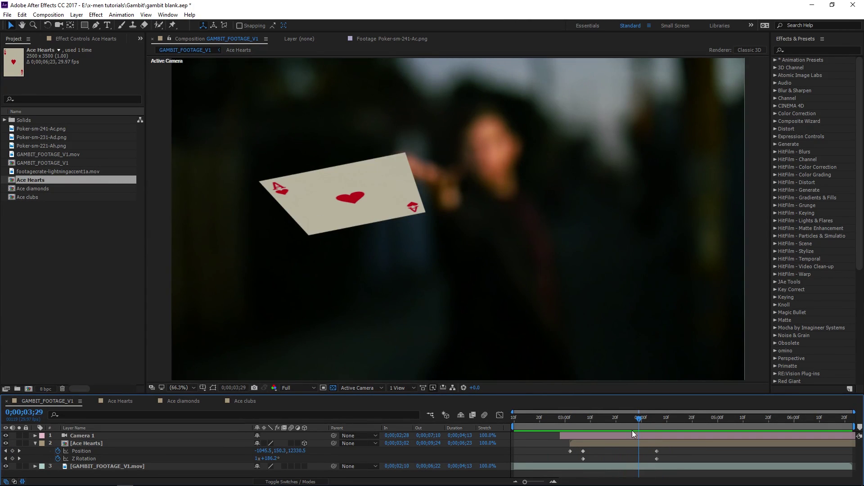
# Step: Duplicate the Ace Hearts layer, replace the copy's source with the Ace diamonds composition, and reveal its keyframed properties
pyautogui.click(633, 442)
pyautogui.hotkey('ctrl', 'd')
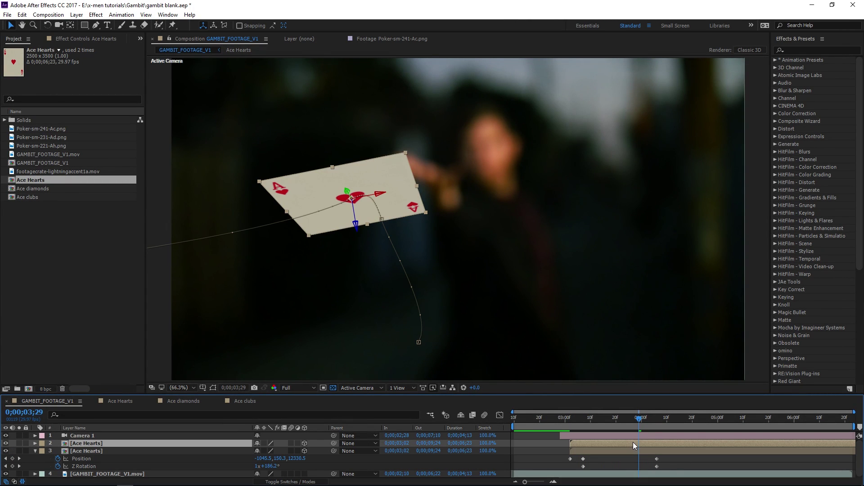
pyautogui.click(47, 189)
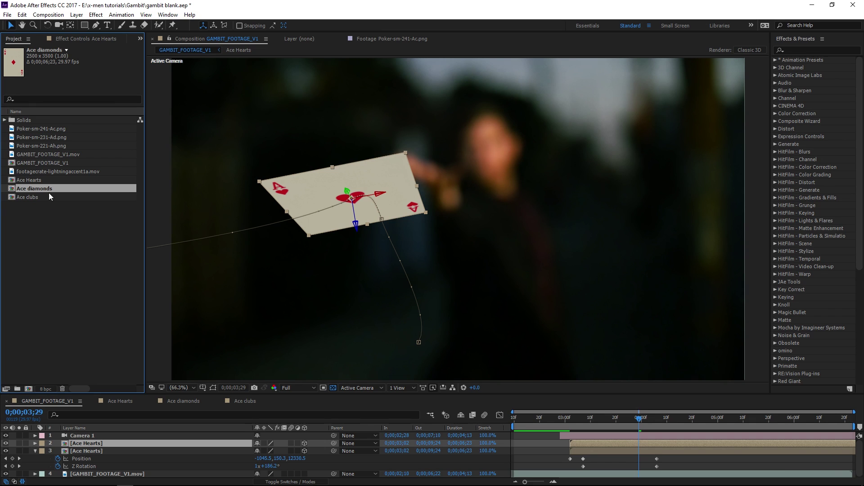
pyautogui.moveTo(80, 336); pyautogui.dragTo(107, 443)
pyautogui.press('u')
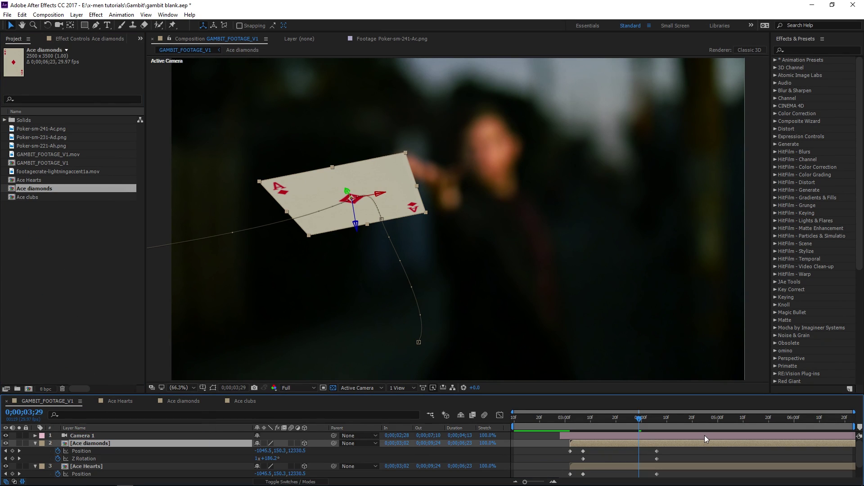
# Step: At the 0;00;04;06 keyframe, move the Ace diamonds card up and outward to about -708, -411, -1227
pyautogui.moveTo(645, 420); pyautogui.dragTo(668, 424)
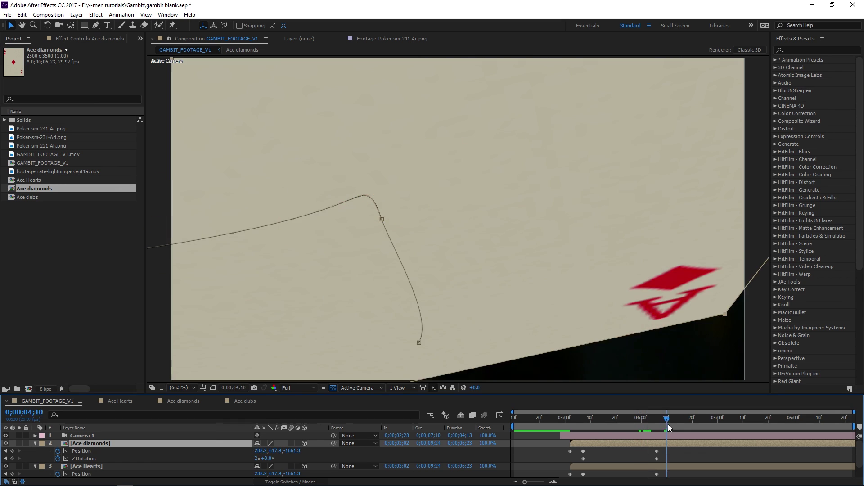
pyautogui.press('j')
pyautogui.scroll(-4, 478, 285)
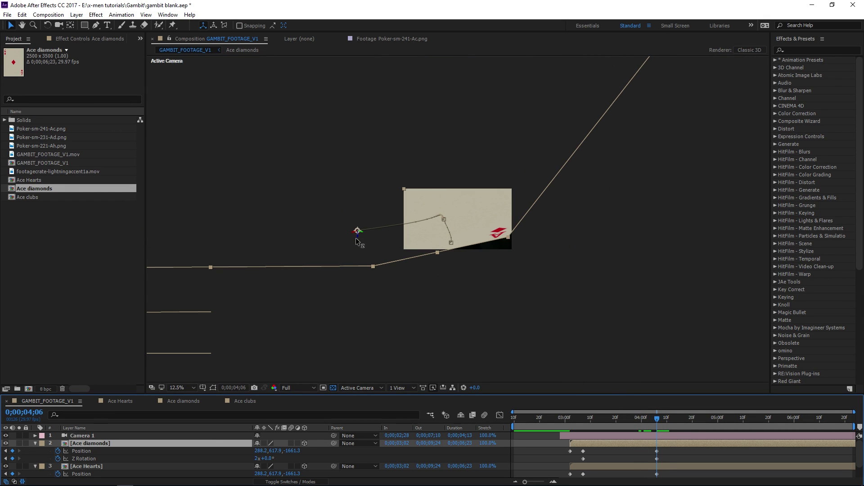
pyautogui.moveTo(357, 233); pyautogui.dragTo(313, 129)
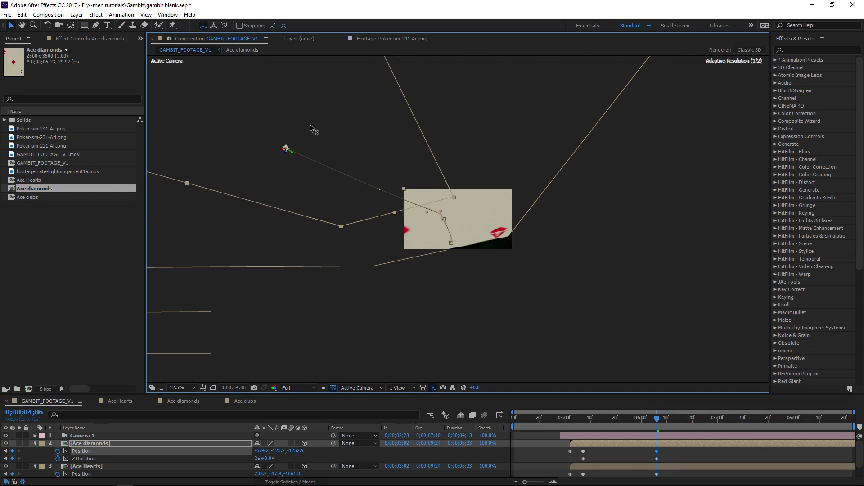
pyautogui.moveTo(282, 155); pyautogui.dragTo(280, 127)
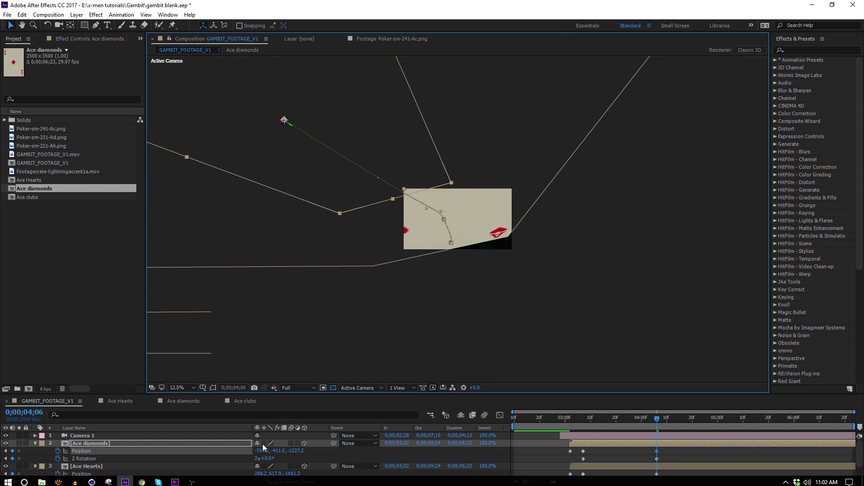
# Step: Set the Ace diamonds card's final Z Rotation to 3 full revolutions and check both cards' motion
pyautogui.click(257, 458)
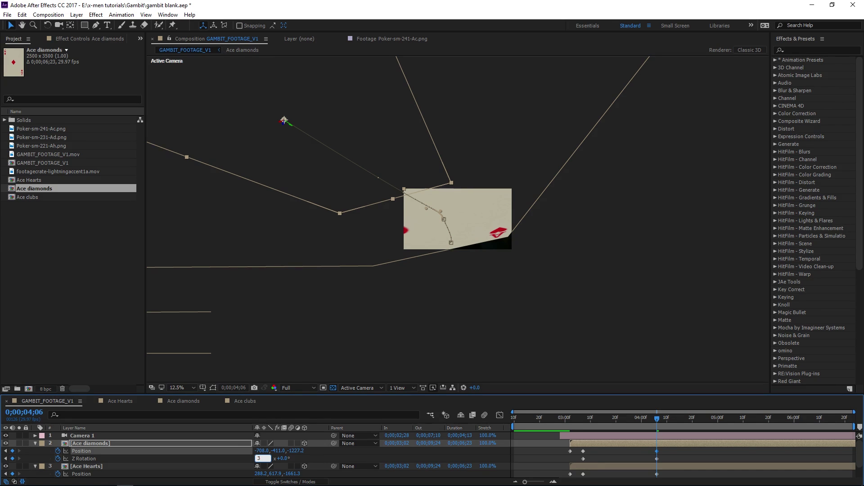
pyautogui.write('3')
pyautogui.press('Return')
pyautogui.moveTo(656, 420); pyautogui.dragTo(628, 421)
pyautogui.scroll(2, 448, 185)
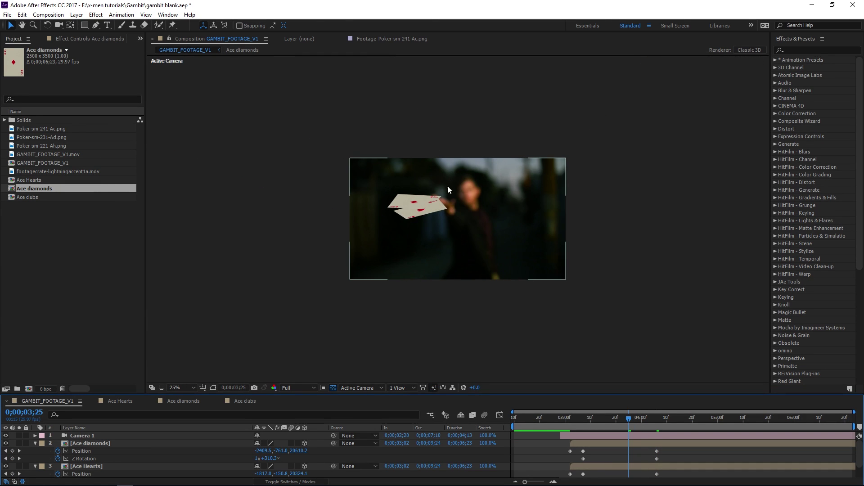
pyautogui.click(555, 420)
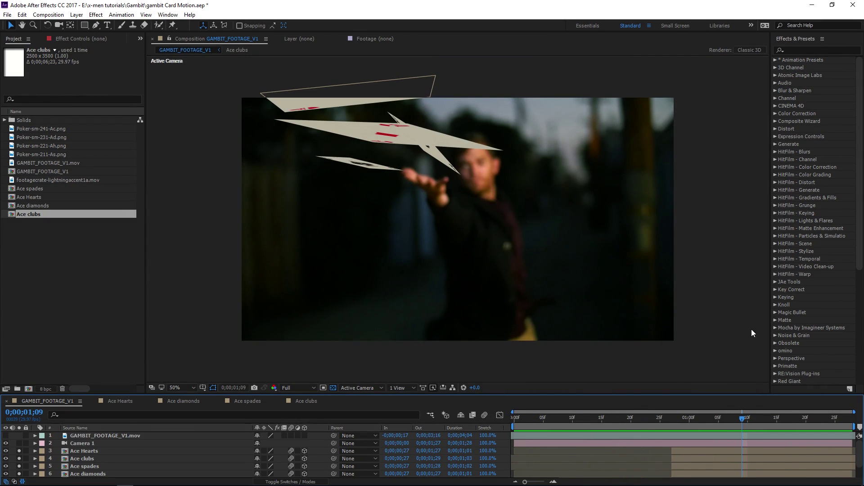
# Step: Review the four-card throw, and at 0;00;01;11 set up a new point light with its colour sampled from the sky
pyautogui.click(665, 420)
pyautogui.moveTo(658, 425); pyautogui.dragTo(683, 439)
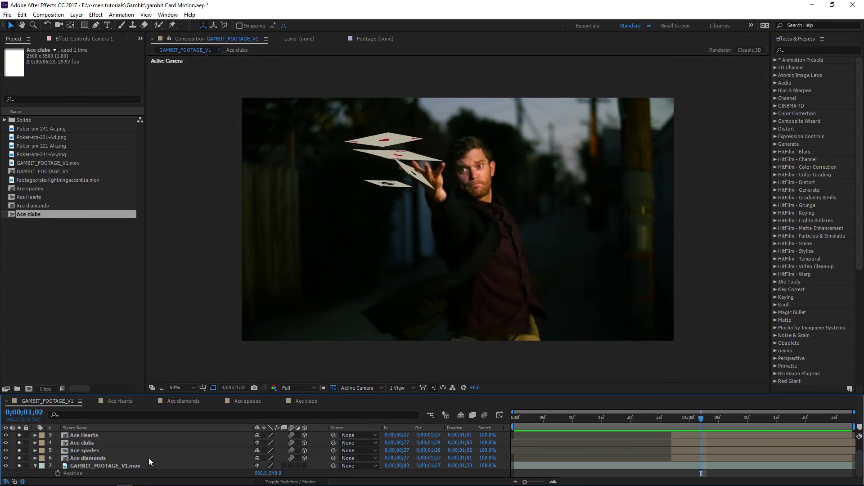
pyautogui.scroll(2, 149, 459)
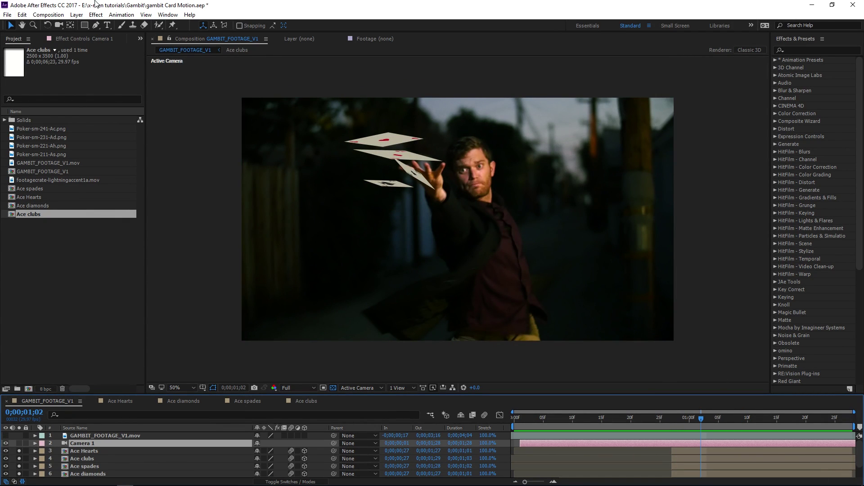
pyautogui.moveTo(711, 433); pyautogui.dragTo(752, 427)
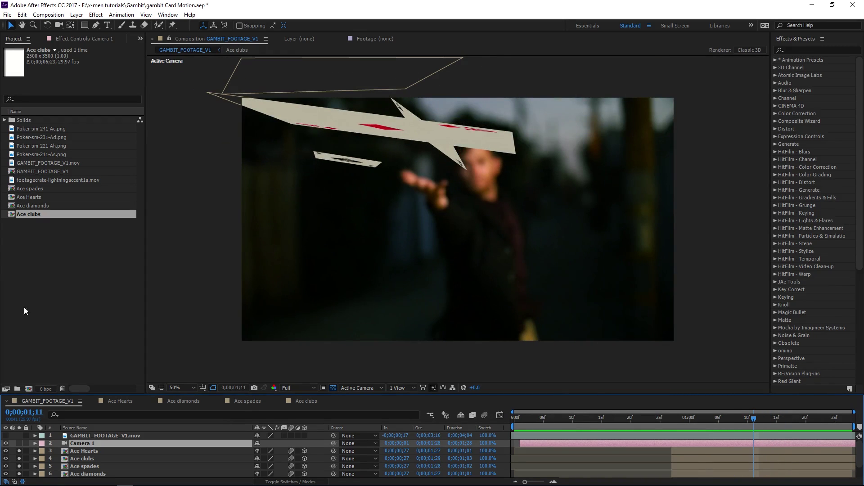
pyautogui.click(77, 15)
pyautogui.moveTo(79, 27)
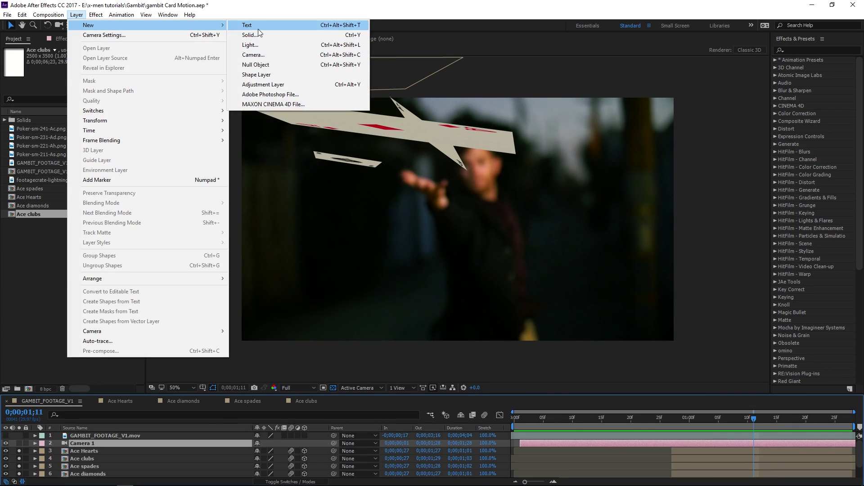
pyautogui.click(250, 45)
pyautogui.click(157, 202)
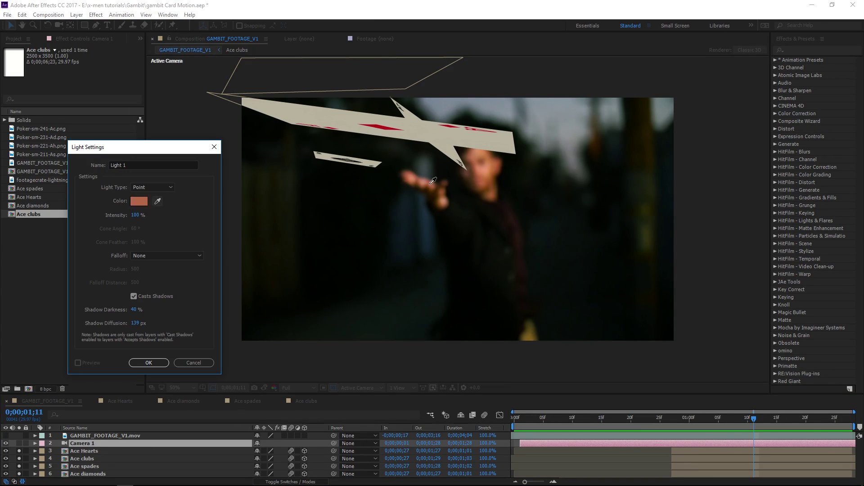
pyautogui.click(548, 97)
# Step: Brighten the light's colour to 98A7B1 and add the light to the composition
pyautogui.click(147, 201)
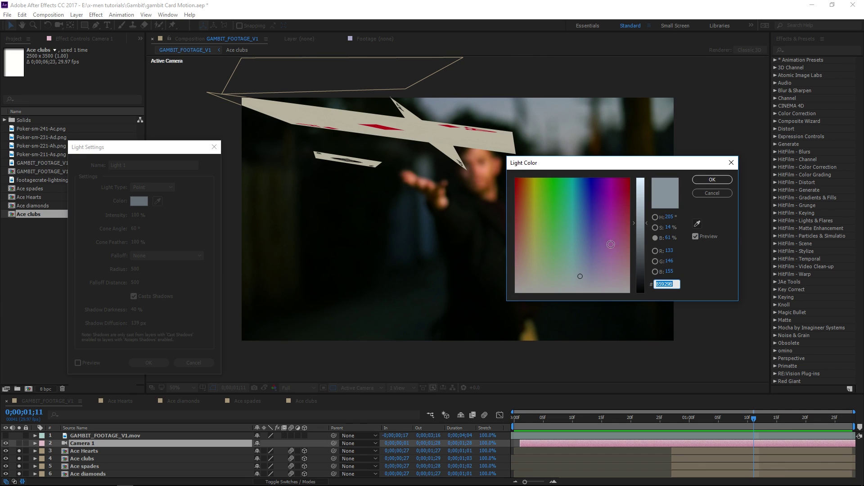
pyautogui.moveTo(642, 218); pyautogui.dragTo(643, 213)
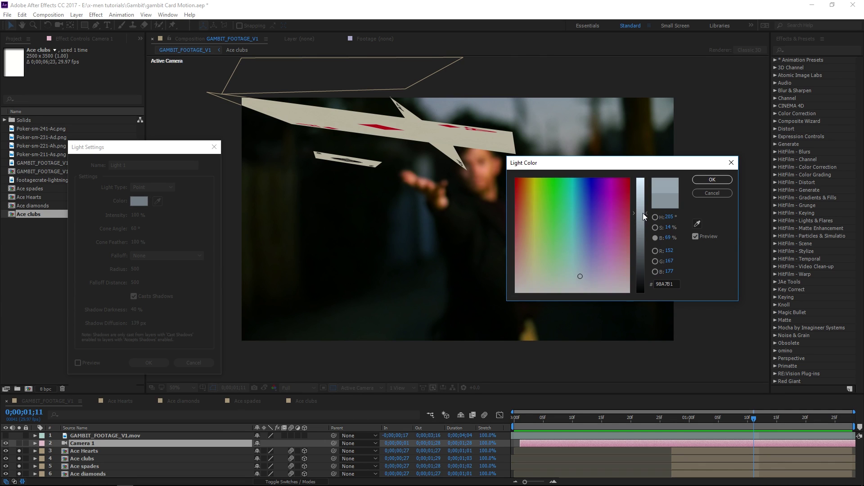
pyautogui.click(712, 179)
pyautogui.click(164, 359)
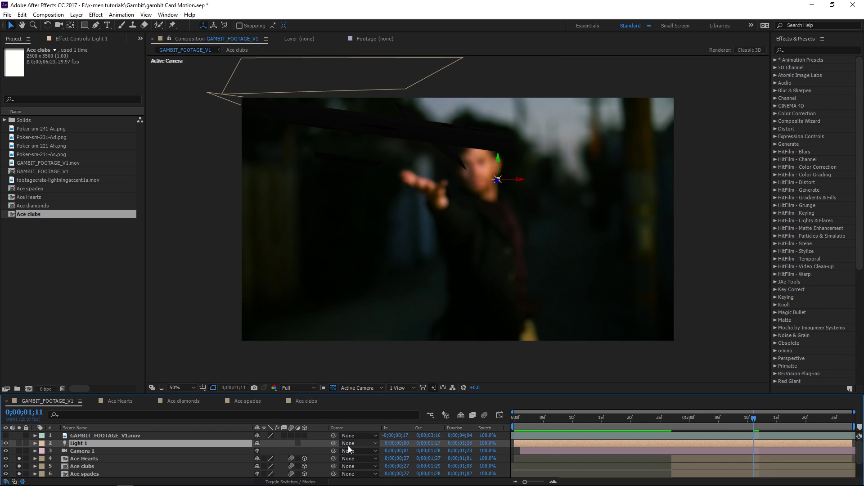
# Step: Place Light 1 at the Ace clubs card through a temporary parent link, and move it below and to the left of the cards
pyautogui.moveTo(336, 445); pyautogui.dragTo(122, 463)
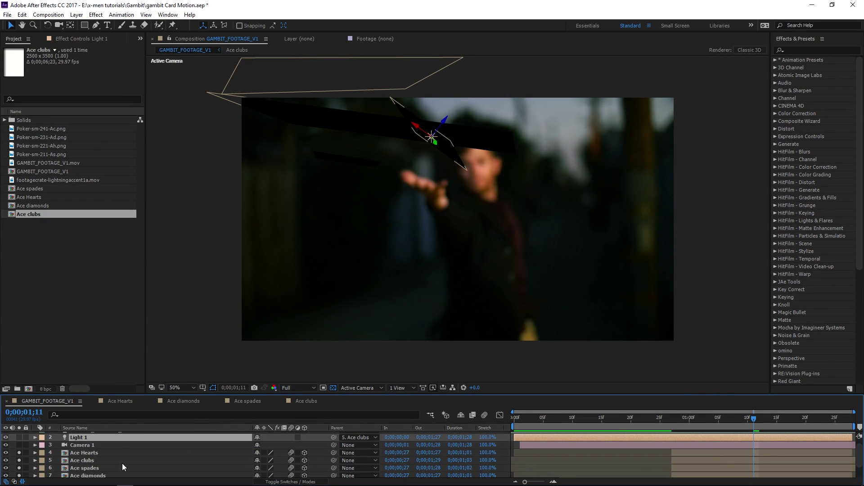
pyautogui.click(369, 436)
pyautogui.click(367, 349)
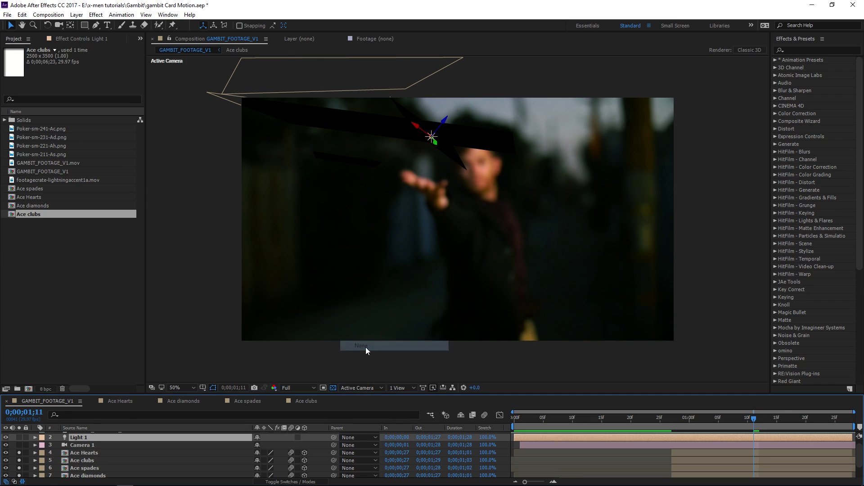
pyautogui.moveTo(444, 121); pyautogui.dragTo(322, 335)
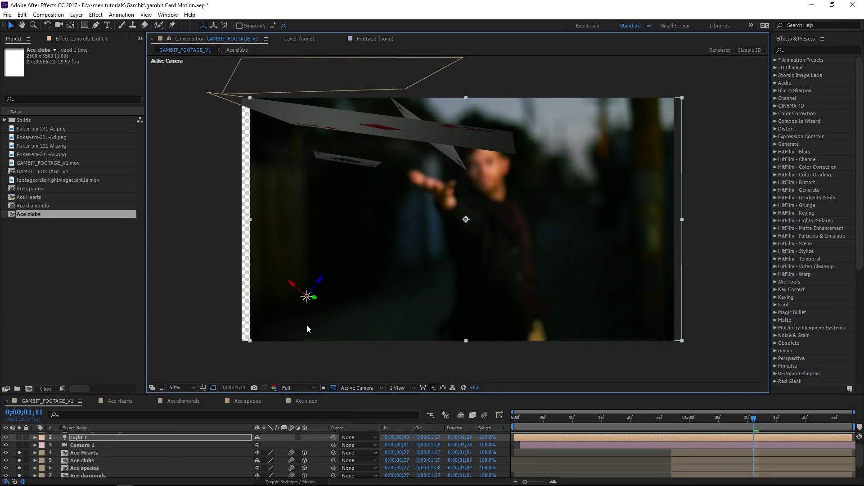
# Step: Undo the accidental move of the background footage and give the timeline more room to list all layers
pyautogui.hotkey('ctrl', 'z')
pyautogui.moveTo(313, 394); pyautogui.dragTo(316, 312)
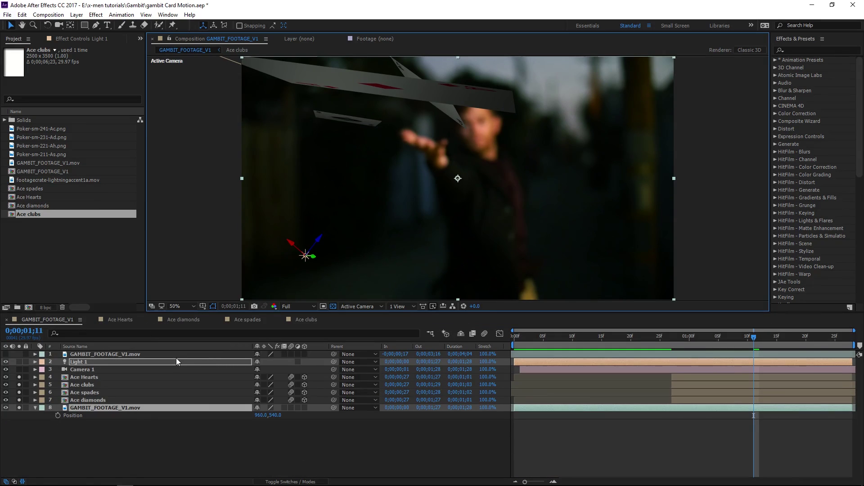
# Step: Turn on Casts Shadows in the Ace Hearts card's material options, and open Light 1's intensity for editing in its settings
pyautogui.click(77, 380)
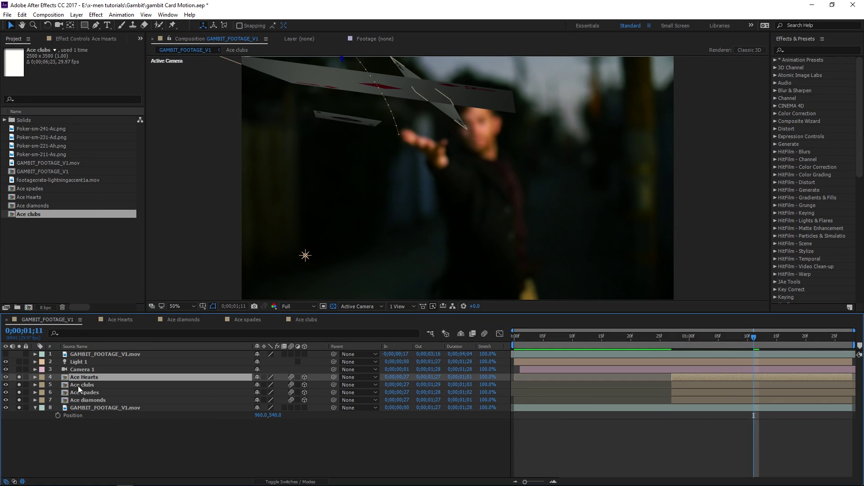
pyautogui.press('a')
pyautogui.press('a')
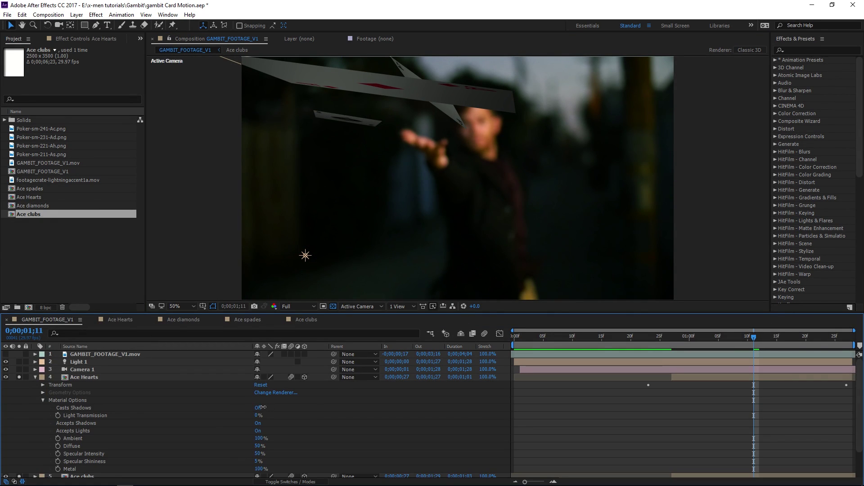
pyautogui.click(263, 407)
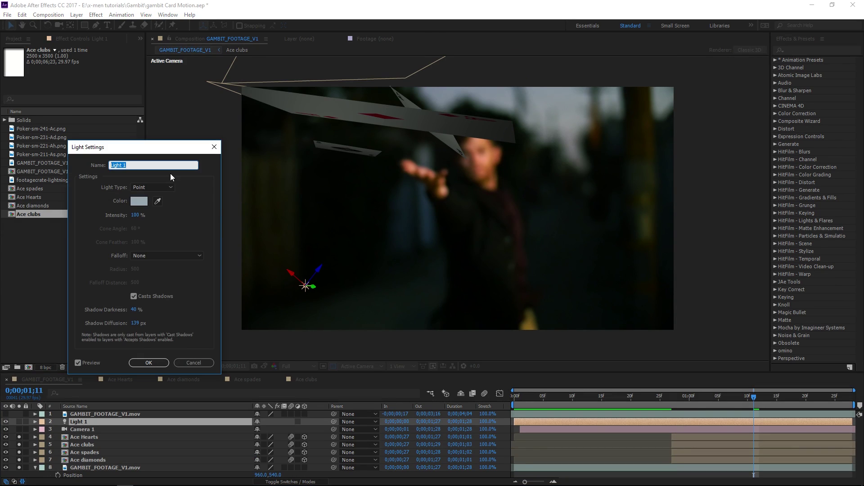
pyautogui.click(135, 215)
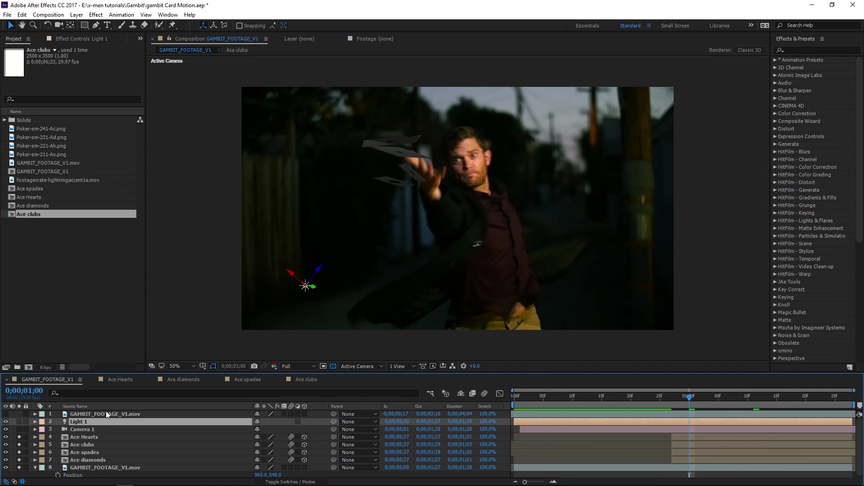
# Step: Duplicate Light 1 at 0;00;01;00 and place the copy at the Ace clubs card through a temporary parent link
pyautogui.hotkey('ctrl', 'd')
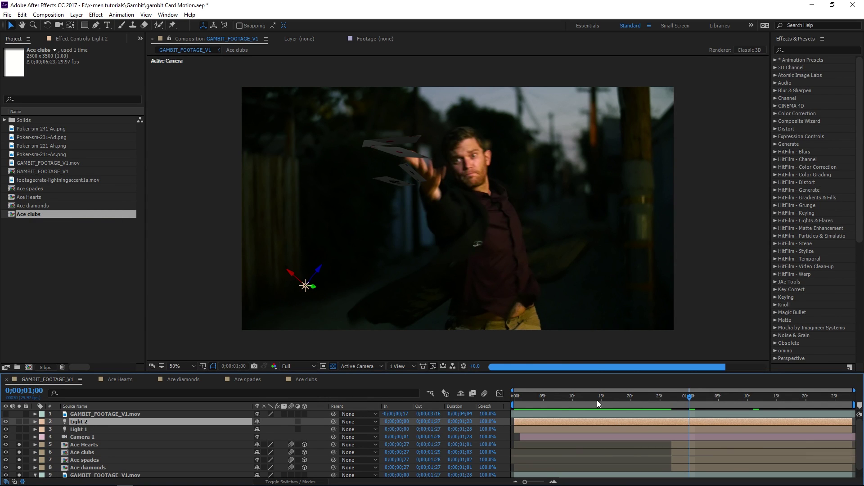
pyautogui.moveTo(334, 422); pyautogui.dragTo(117, 453)
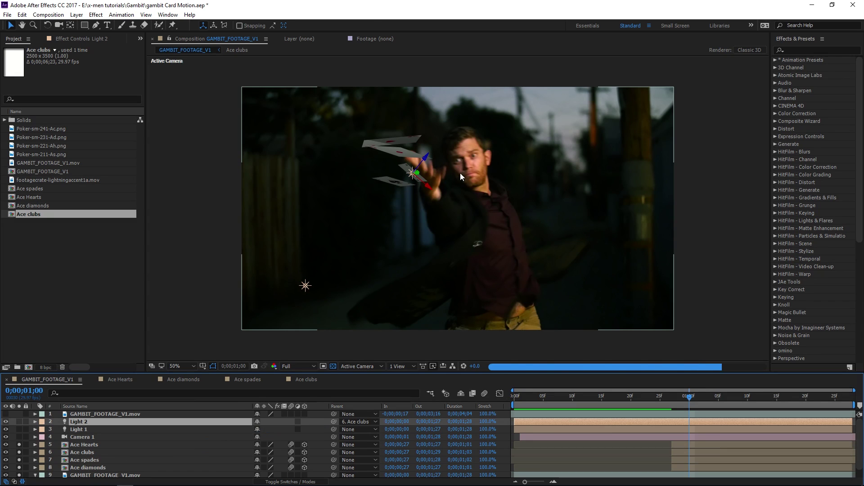
pyautogui.click(360, 421)
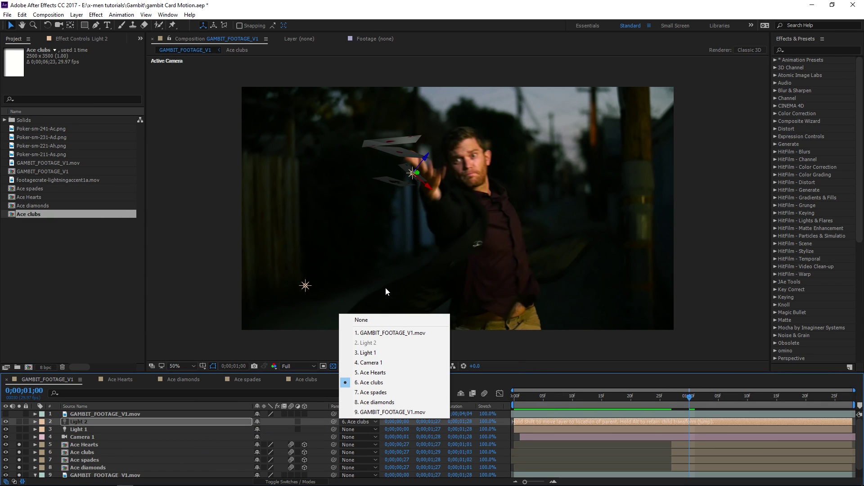
pyautogui.click(384, 319)
# Step: Move Light 2 below the cards in front of the man's torso, and check the lighting on frames up to 0;00;01;07
pyautogui.moveTo(429, 157); pyautogui.dragTo(394, 251)
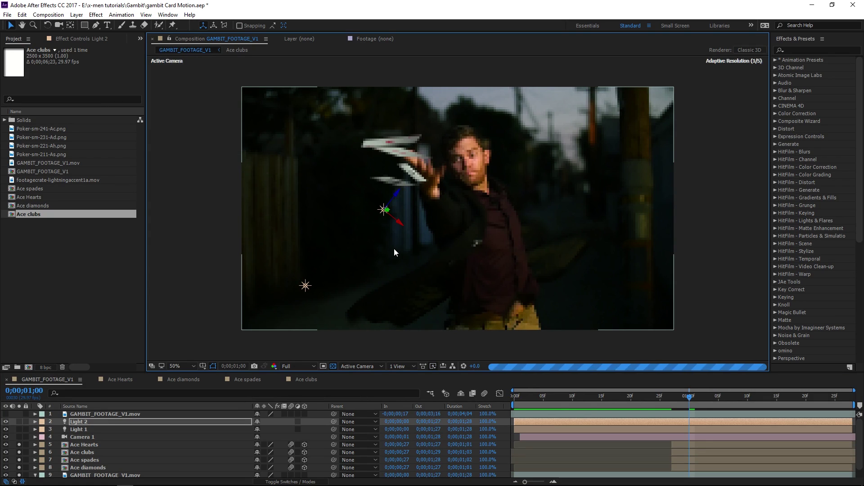
pyautogui.click(430, 258)
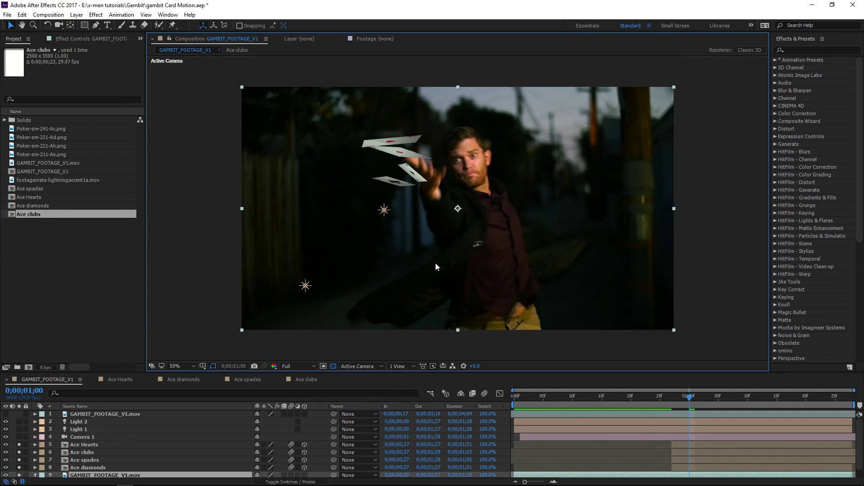
pyautogui.click(385, 210)
pyautogui.moveTo(401, 225); pyautogui.dragTo(526, 321)
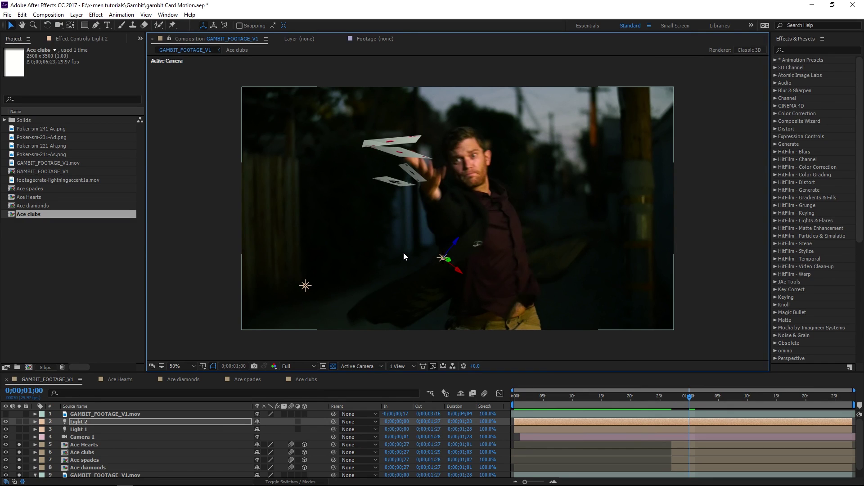
pyautogui.click(676, 404)
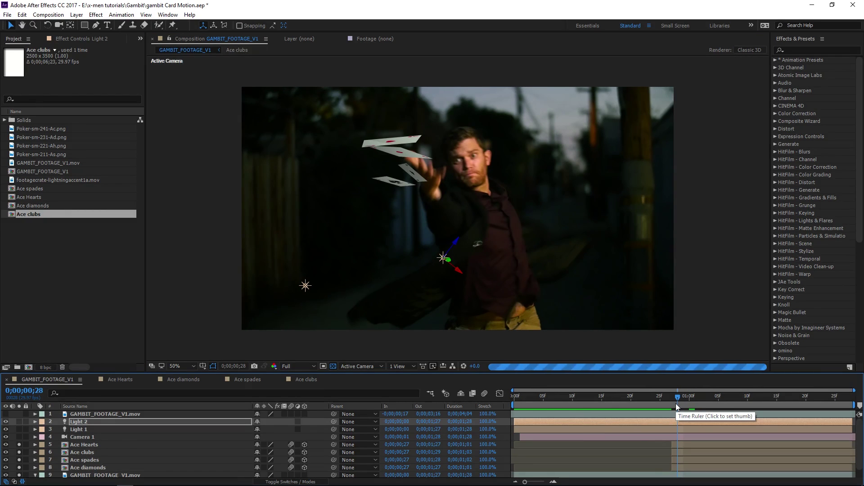
pyautogui.click(726, 402)
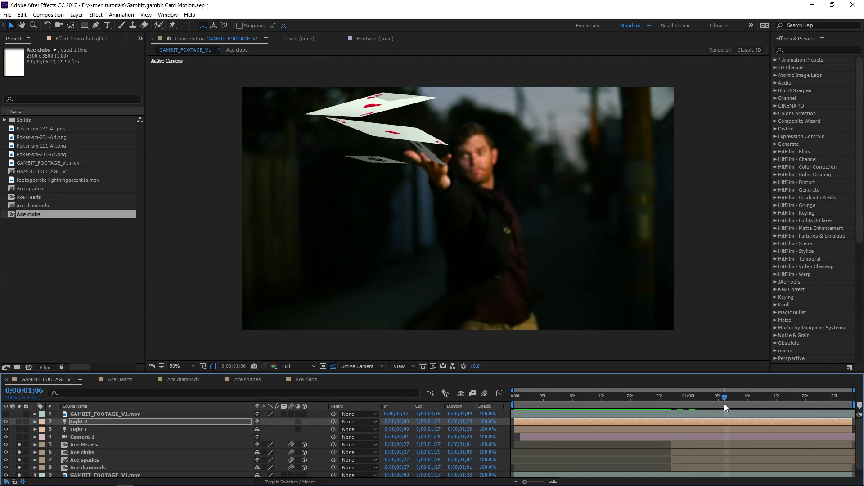
pyautogui.press('pagedown')
# Step: Pre-compose both lights, the camera and the four ace cards into a composition named Cards
pyautogui.click(89, 444)
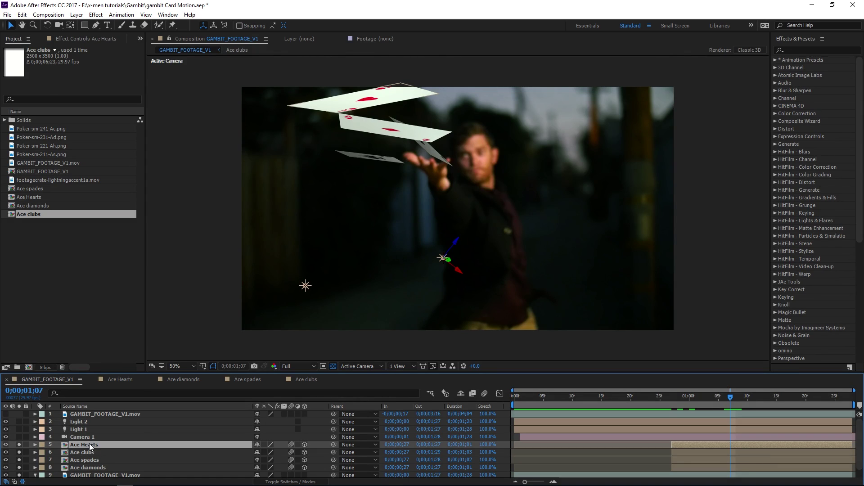
pyautogui.hotkey('ctrl', 'Down')
pyautogui.hotkey('ctrl', 'Down')
pyautogui.hotkey('ctrl', 'Down')
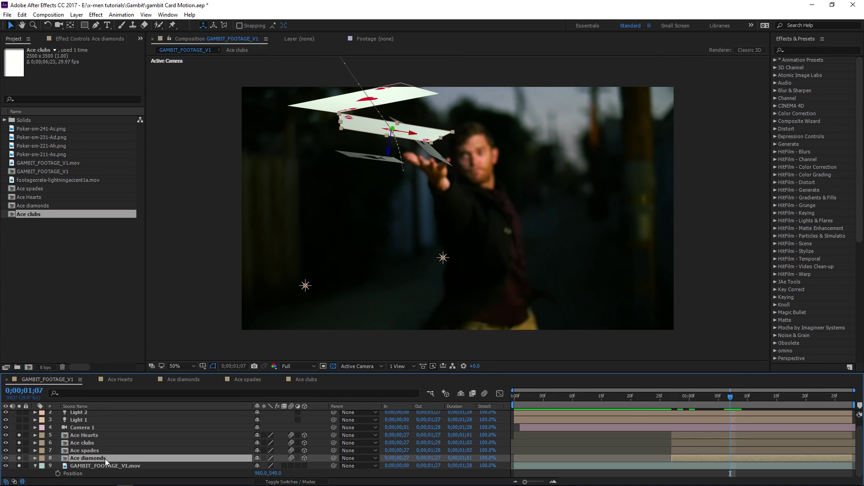
pyautogui.keyDown('shift'); pyautogui.click(84, 421); pyautogui.keyUp('shift')
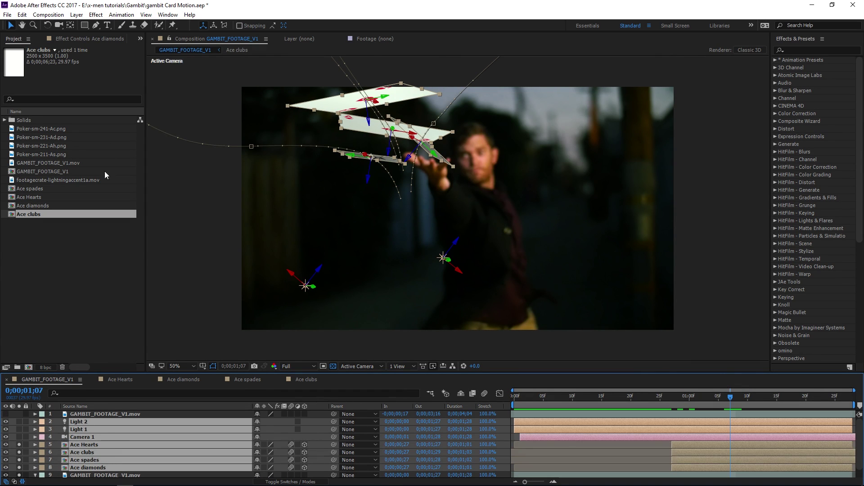
pyautogui.click(77, 14)
pyautogui.click(109, 352)
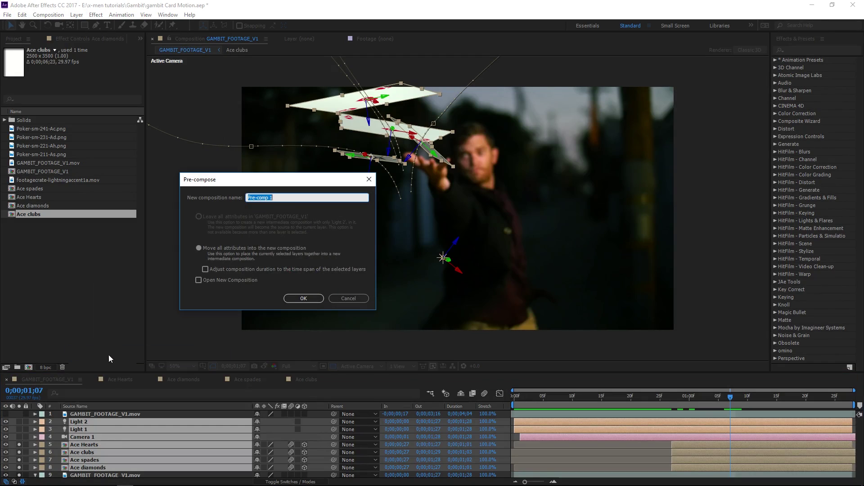
pyautogui.write('Cards')
pyautogui.press('Return')
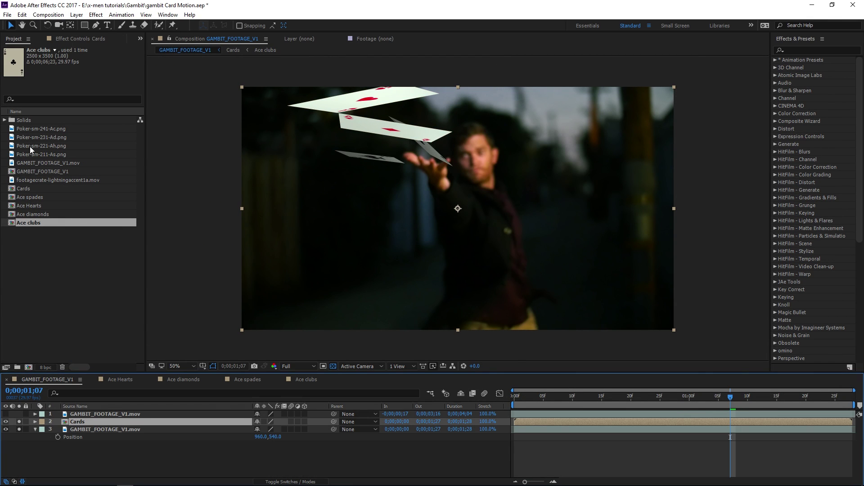
# Step: Duplicate the Cards composition, rename the copy Cards Energy, and open it
pyautogui.click(28, 189)
pyautogui.hotkey('ctrl', 'd')
pyautogui.press('Return')
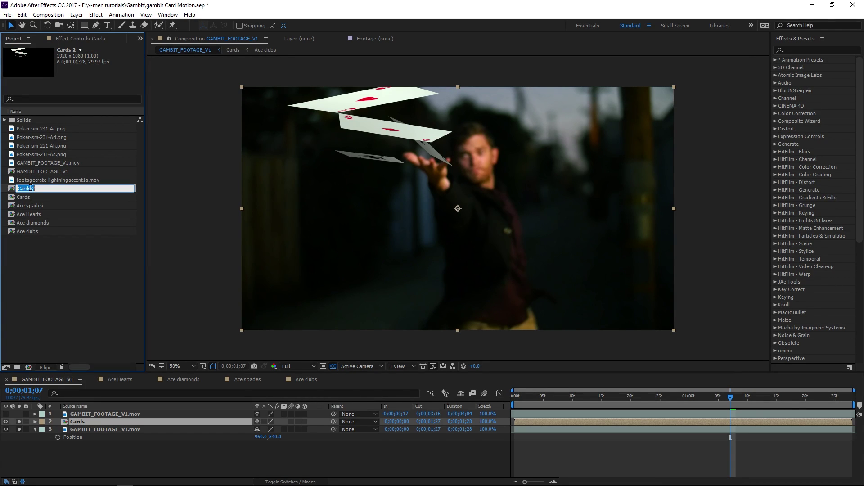
pyautogui.write('Energy')
pyautogui.press('Return')
pyautogui.doubleClick(46, 188)
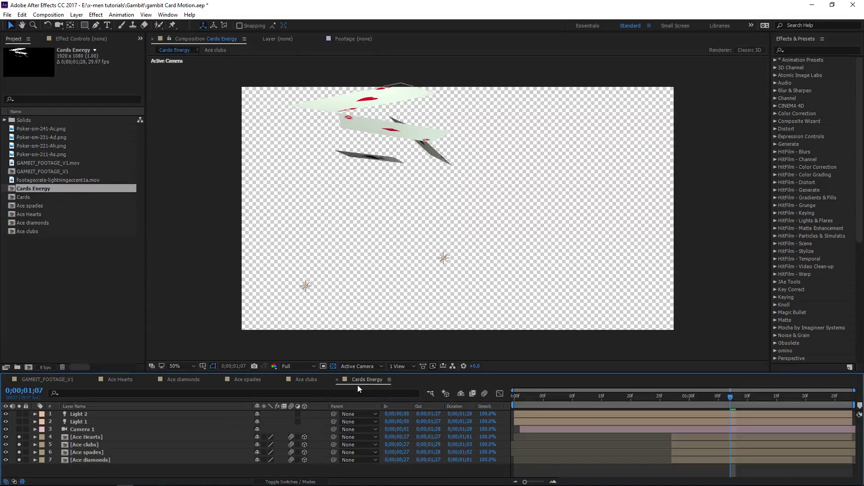
# Step: Delete Light 1 and Light 2 from the Cards Energy composition
pyautogui.click(77, 422)
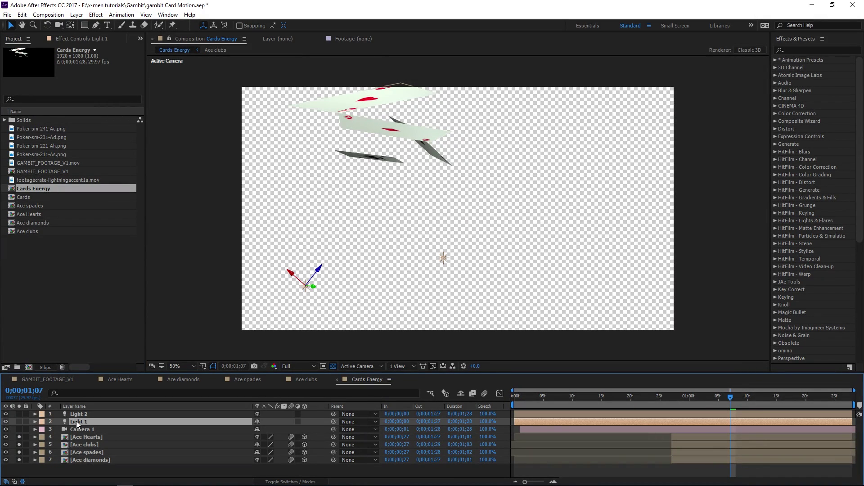
pyautogui.keyDown('ctrl'); pyautogui.click(78, 414); pyautogui.keyUp('ctrl')
pyautogui.press('Delete')
# Step: Apply the Find Edges effect to the Ace Hearts layer and turn on Invert
pyautogui.click(80, 422)
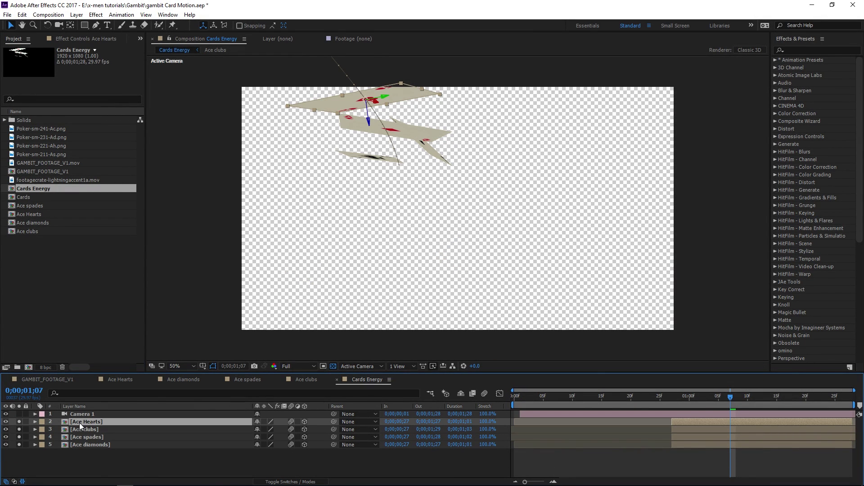
pyautogui.click(801, 49)
pyautogui.write('find e')
pyautogui.doubleClick(815, 83)
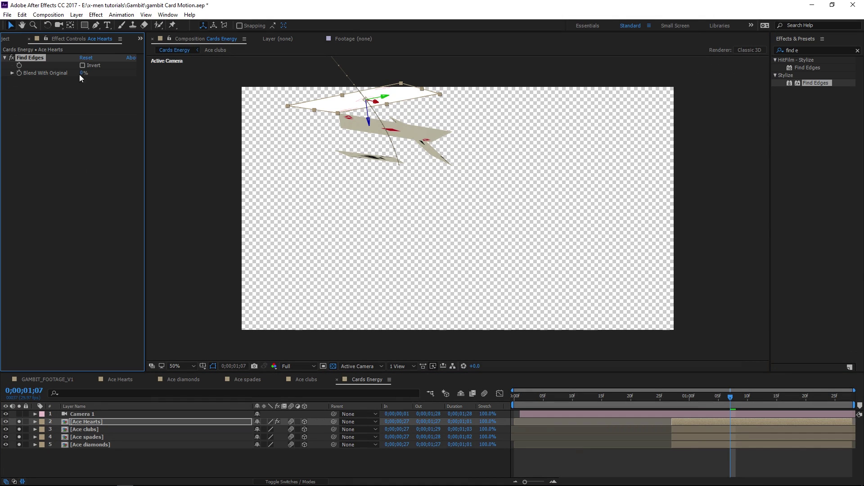
pyautogui.click(83, 65)
pyautogui.scroll(1, 647, 74)
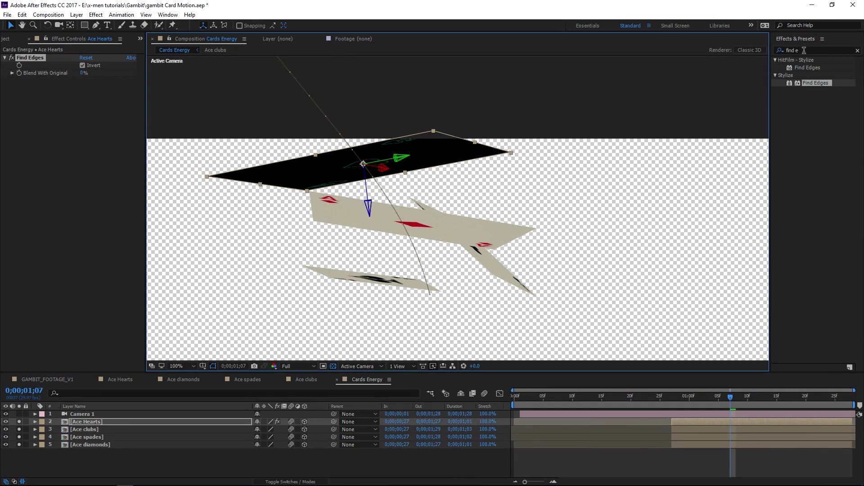
# Step: Add a Levels effect to the Ace Hearts layer and set Input White to 44 to brighten the outlines
pyautogui.write('level')
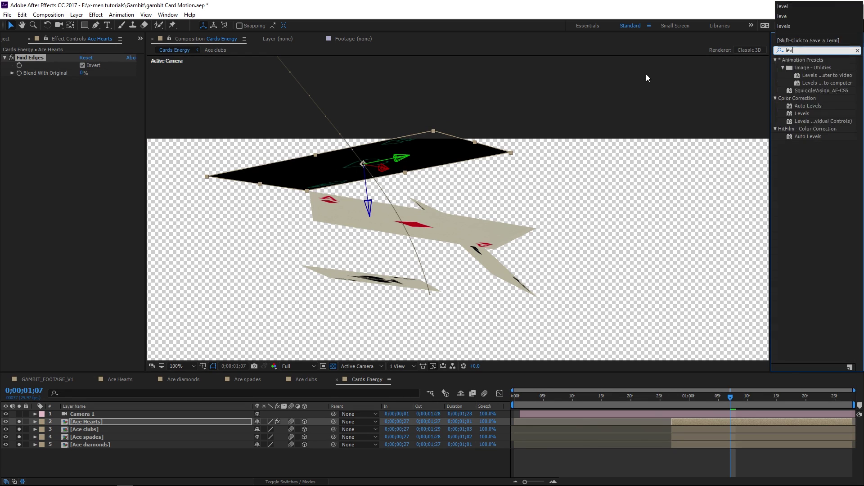
pyautogui.doubleClick(801, 106)
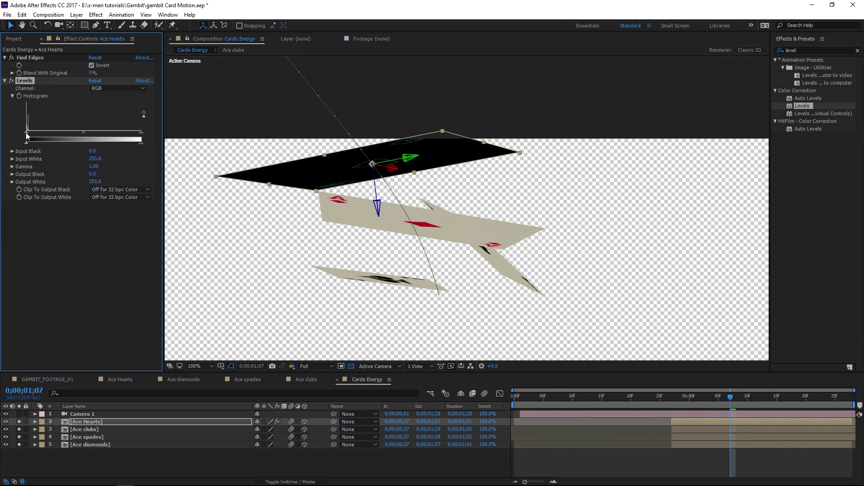
pyautogui.moveTo(26, 134); pyautogui.dragTo(39, 132)
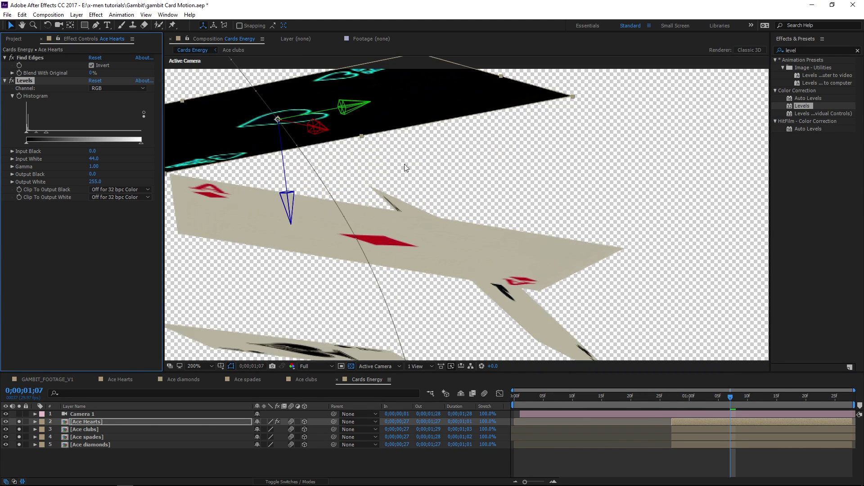
pyautogui.moveTo(404, 168); pyautogui.dragTo(481, 209)
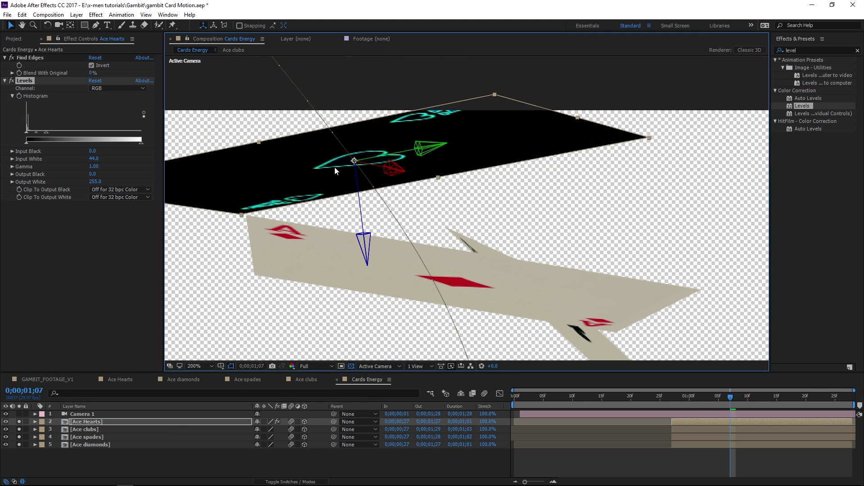
# Step: Copy Find Edges and Levels from Ace Hearts to the Ace clubs, Ace spades and Ace diamonds layers
pyautogui.click(31, 58)
pyautogui.keyDown('ctrl'); pyautogui.click(28, 80); pyautogui.keyUp('ctrl')
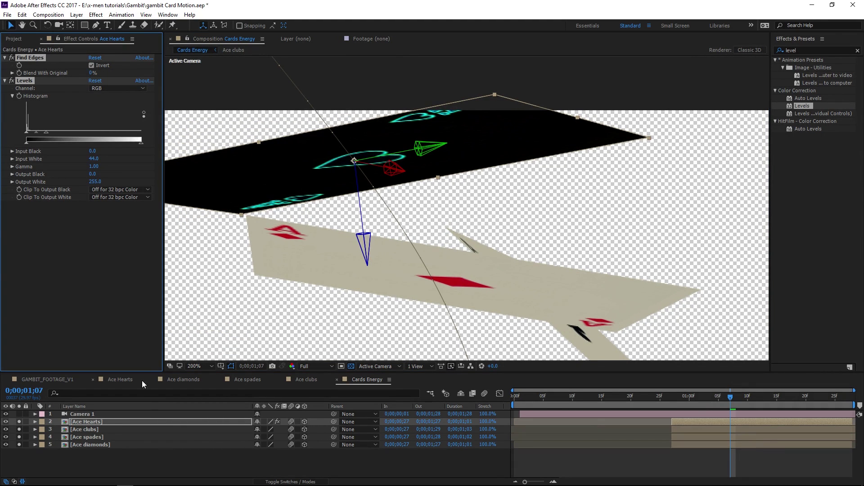
pyautogui.click(104, 431)
pyautogui.keyDown('shift'); pyautogui.click(105, 443); pyautogui.keyUp('shift')
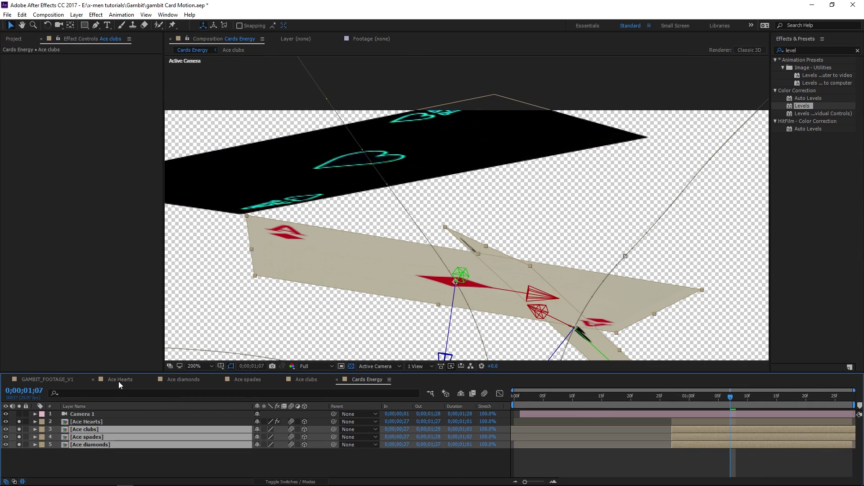
pyautogui.hotkey('ctrl', 'v')
pyautogui.press(',')
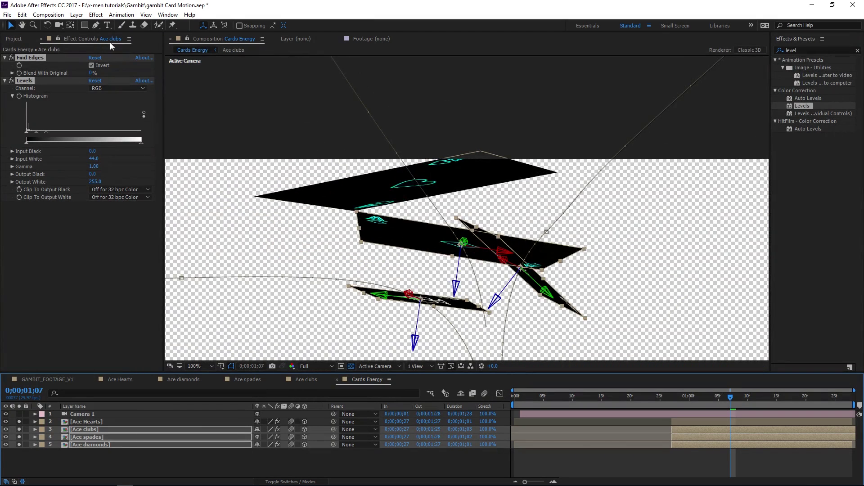
# Step: Add an adjustment layer above the cards and apply the Echo effect from the Time category to it
pyautogui.click(76, 14)
pyautogui.moveTo(91, 25)
pyautogui.click(257, 84)
pyautogui.click(797, 50)
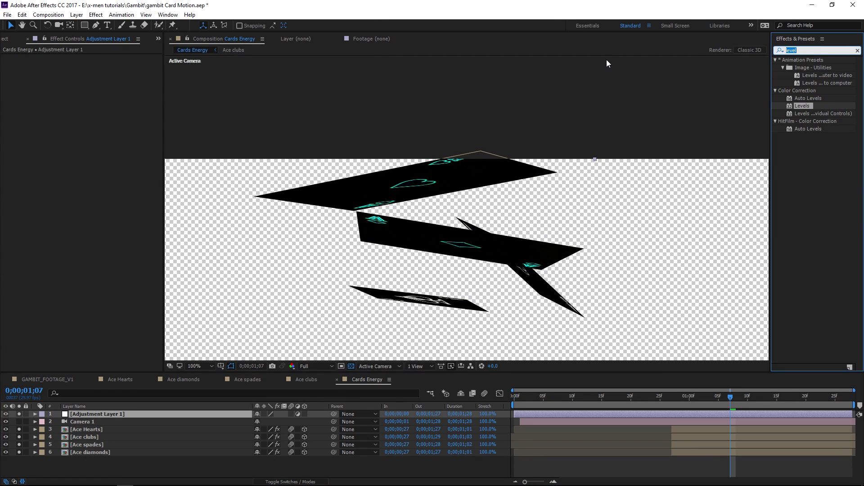
pyautogui.write('echo')
pyautogui.moveTo(795, 82); pyautogui.dragTo(703, 410)
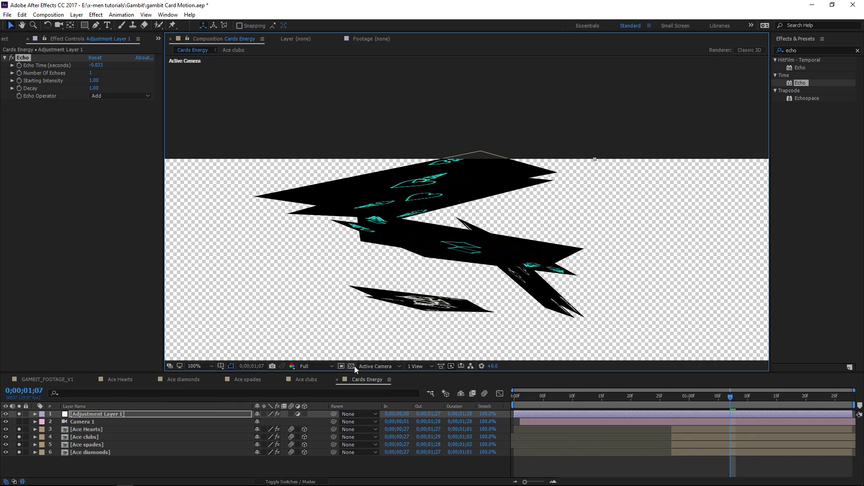
# Step: Set the Echo effect's Number Of Echoes to 10
pyautogui.moveTo(91, 73); pyautogui.dragTo(102, 73)
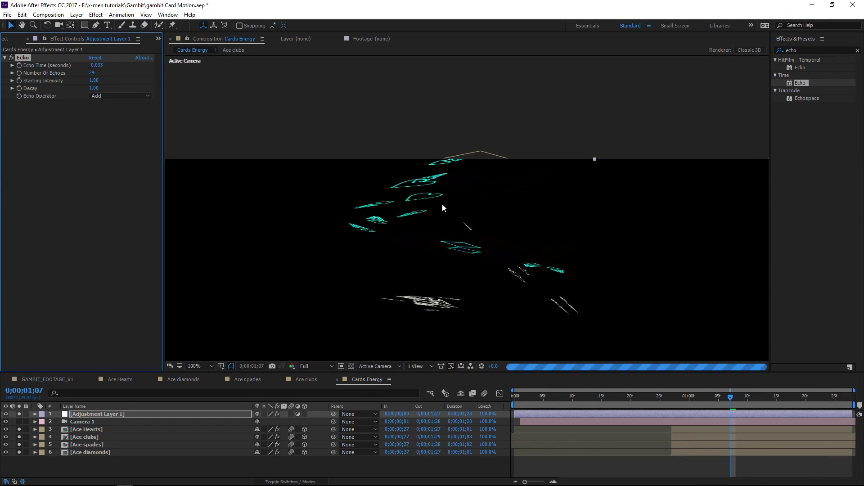
pyautogui.scroll(-2, 442, 204)
pyautogui.click(92, 73)
pyautogui.write('10')
pyautogui.press('Return')
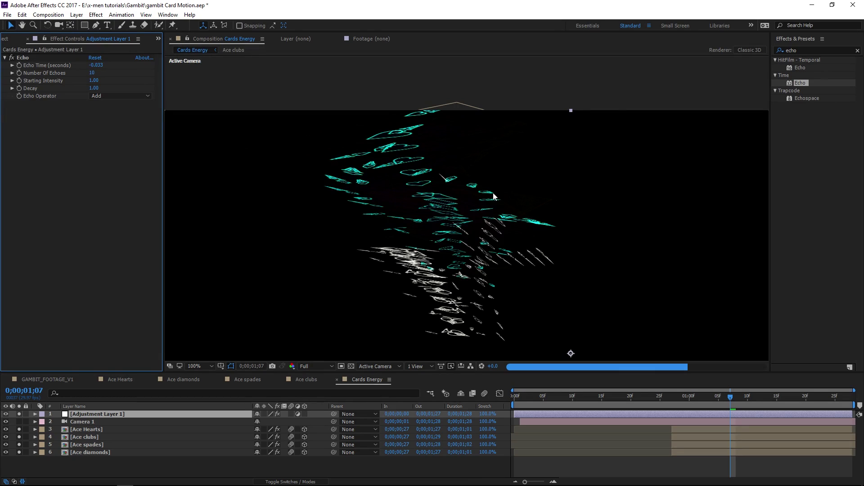
# Step: Set the Echo effect's Echo Time to -0.020 seconds on the adjustment layer
pyautogui.scroll(1, 495, 193)
pyautogui.click(96, 65)
pyautogui.click(98, 65)
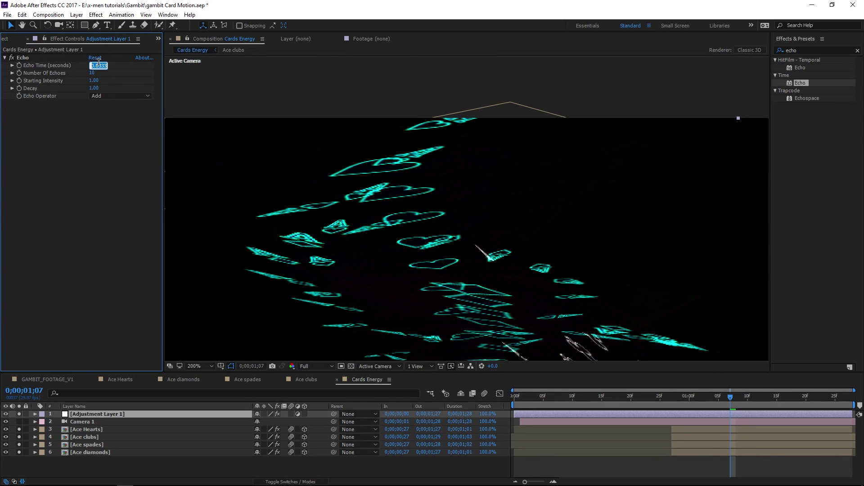
pyautogui.press('Return')
pyautogui.click(97, 65)
pyautogui.moveTo(97, 67); pyautogui.dragTo(113, 71)
pyautogui.write('20')
pyautogui.press('Return')
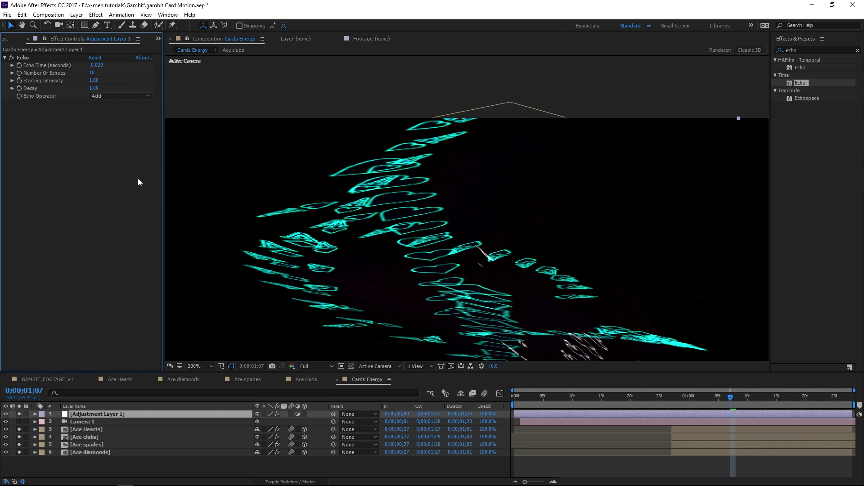
# Step: Lower the Echo effect's Decay to 0.76 so the trailing outlines fade out
pyautogui.press(',')
pyautogui.click(12, 89)
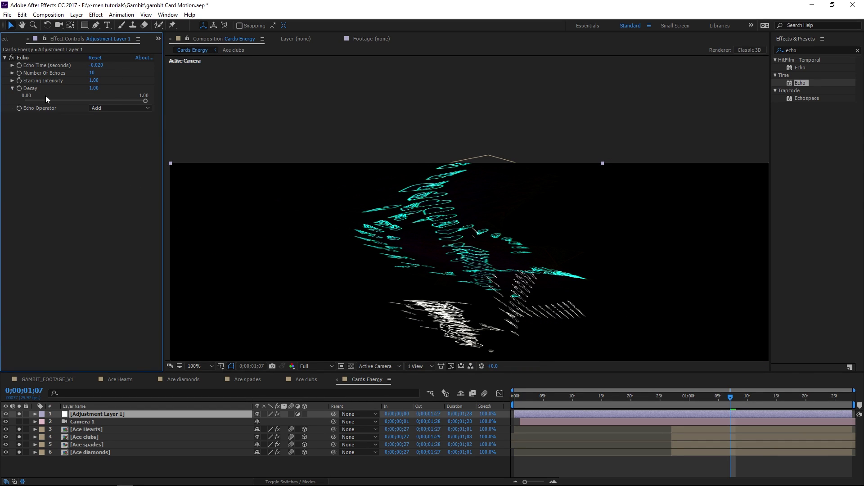
pyautogui.press('.')
pyautogui.moveTo(145, 101); pyautogui.dragTo(117, 101)
pyautogui.press(',')
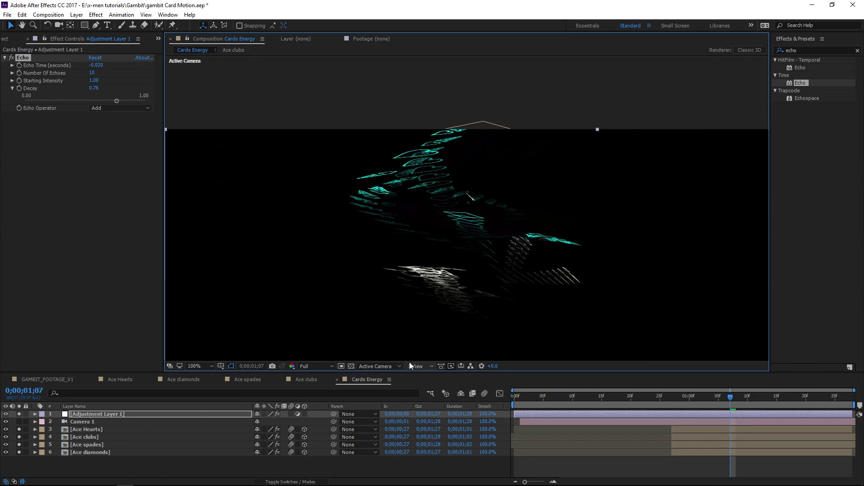
pyautogui.click(354, 364)
pyautogui.click(355, 365)
# Step: Duplicate the Ace Hearts, Ace clubs, Ace spades and Ace diamonds layers and move the copies above the Echo adjustment layer
pyautogui.click(107, 429)
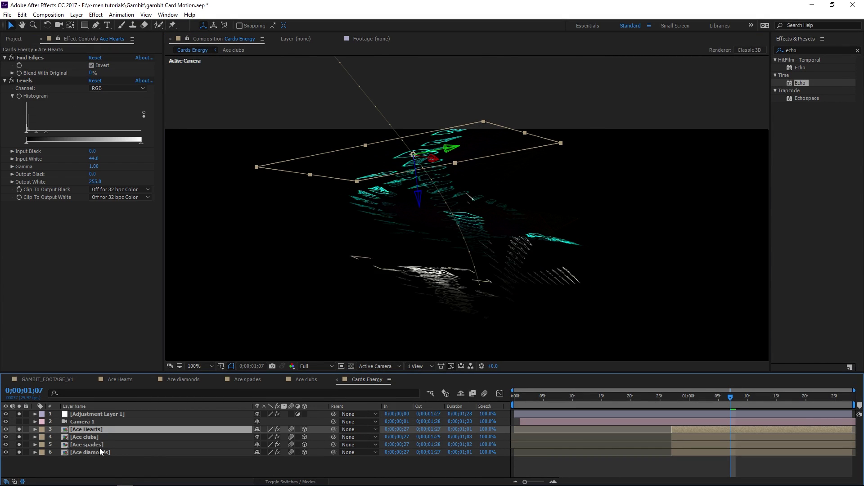
pyautogui.keyDown('shift'); pyautogui.click(99, 453); pyautogui.keyUp('shift')
pyautogui.hotkey('ctrl', 'd')
pyautogui.moveTo(96, 450); pyautogui.dragTo(94, 415)
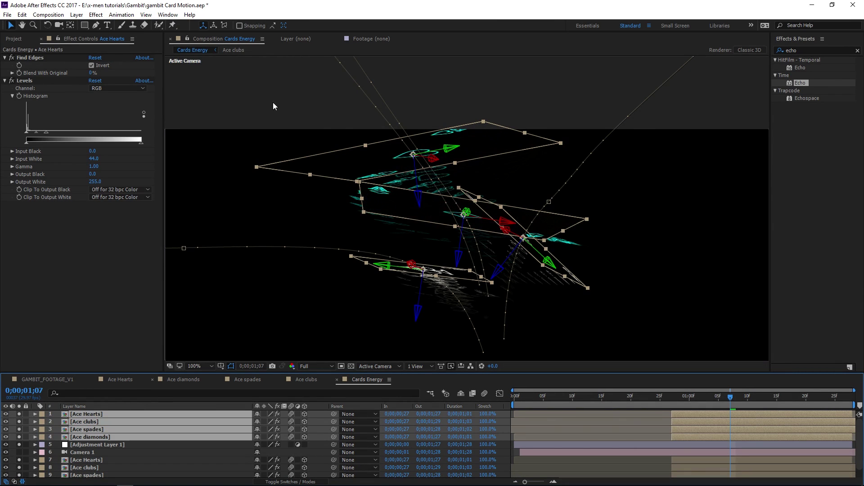
pyautogui.click(335, 126)
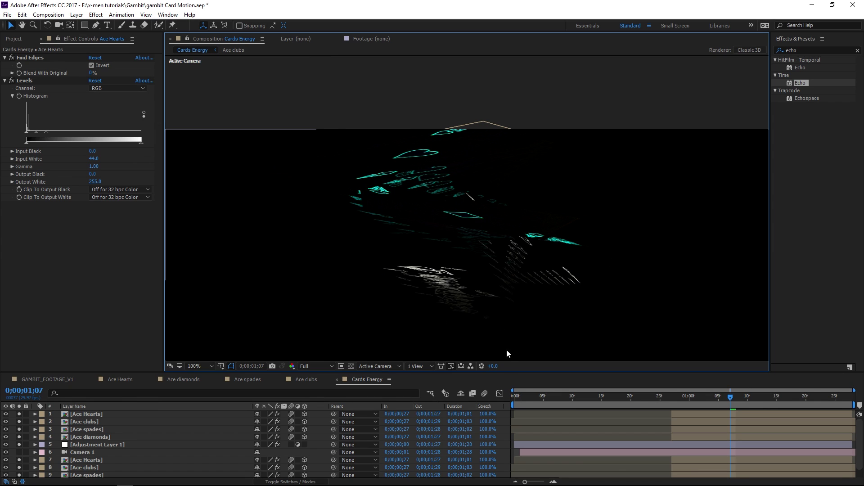
# Step: Add a second adjustment layer above all layers with the Stylize Glow effect and set its Glow Radius to 5
pyautogui.click(77, 15)
pyautogui.moveTo(76, 27)
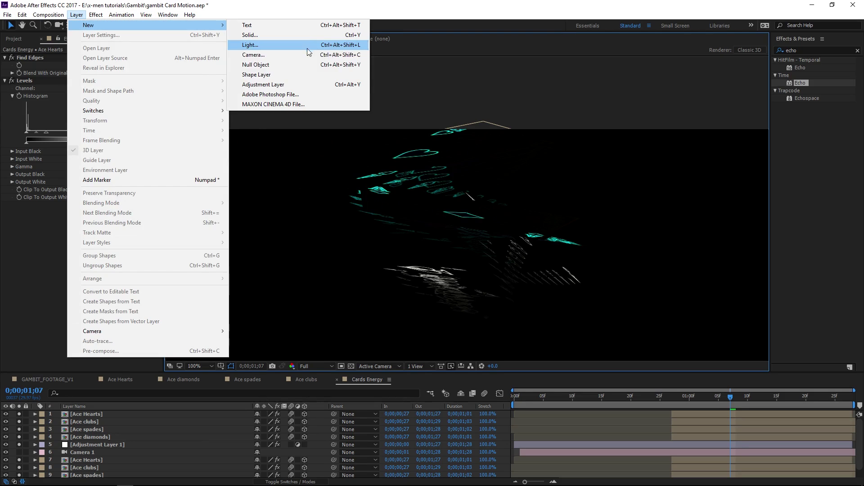
pyautogui.click(307, 84)
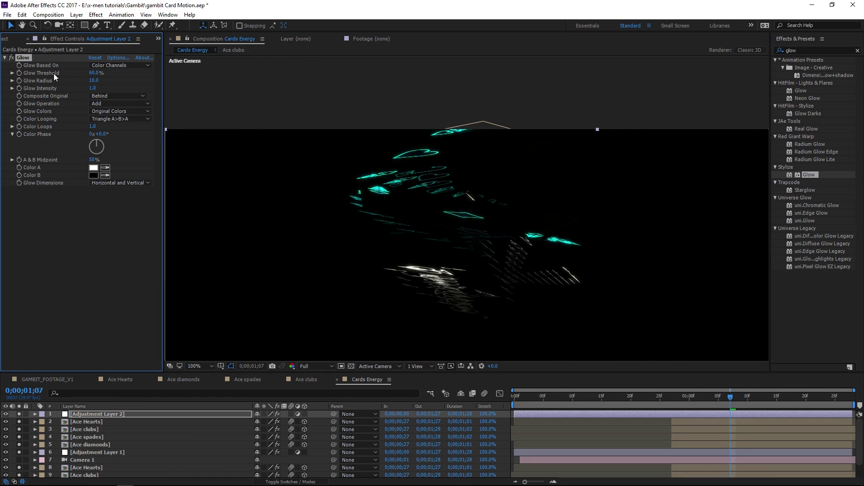
pyautogui.press('.')
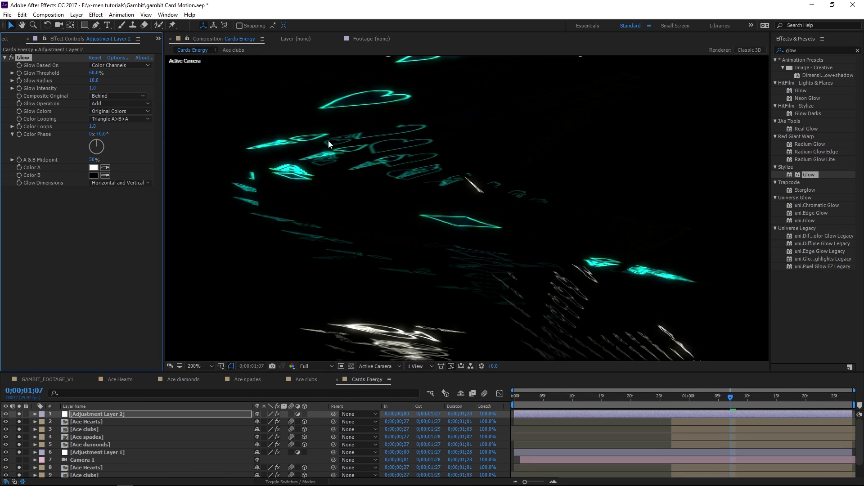
pyautogui.scroll(2, 342, 206)
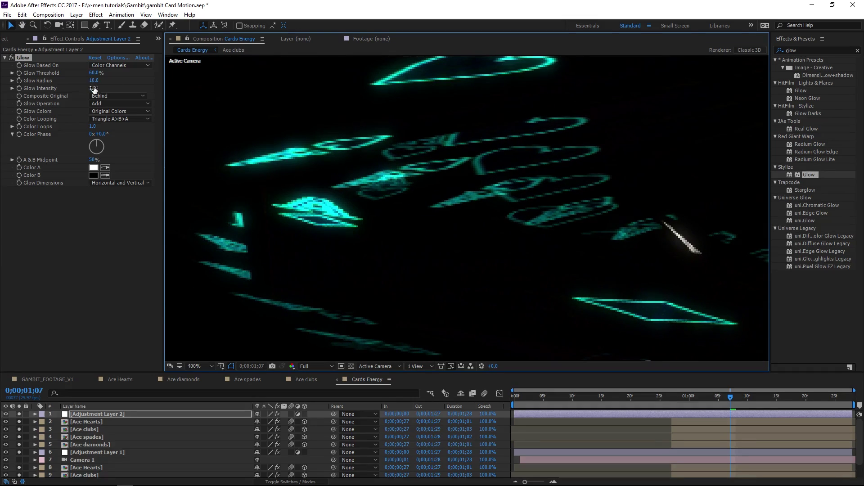
pyautogui.click(95, 81)
pyautogui.write('5')
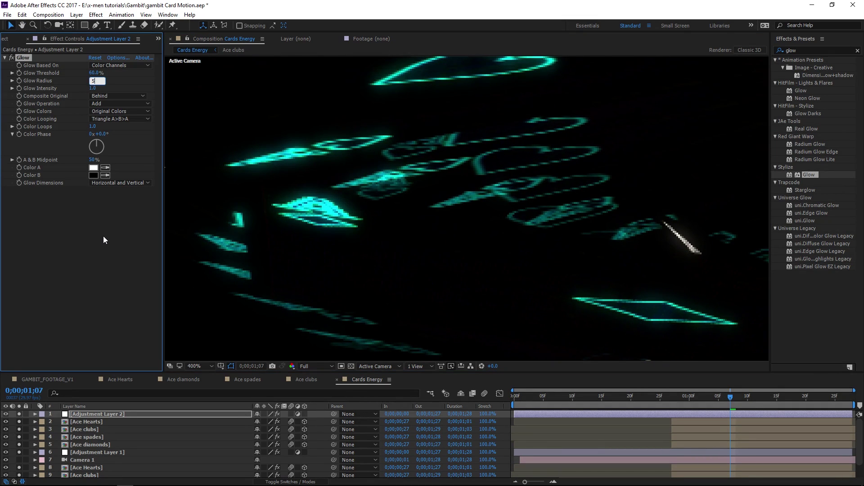
pyautogui.press('Return')
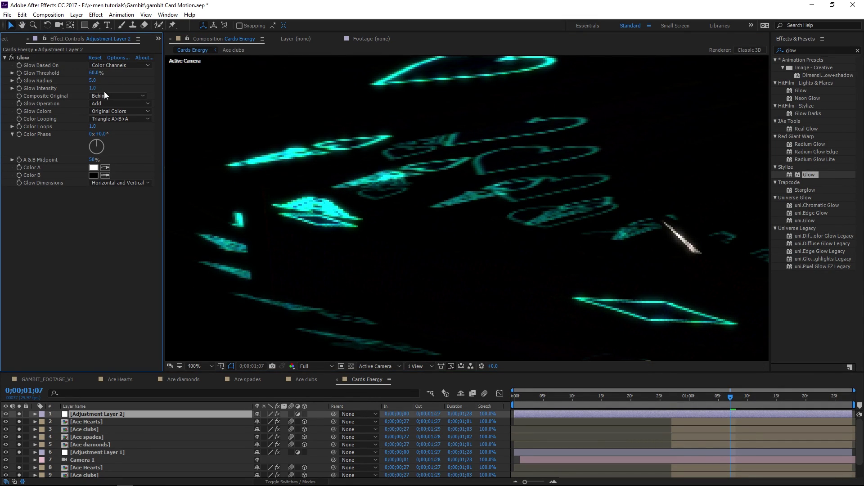
# Step: Duplicate the Glow effect on the upper adjustment layer and set the copy's Glow Radius to 30
pyautogui.click(27, 57)
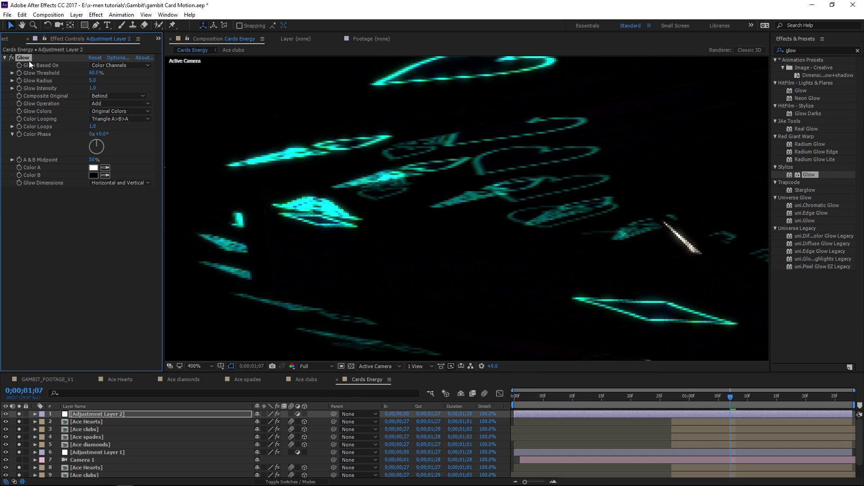
pyautogui.hotkey('ctrl', 'd')
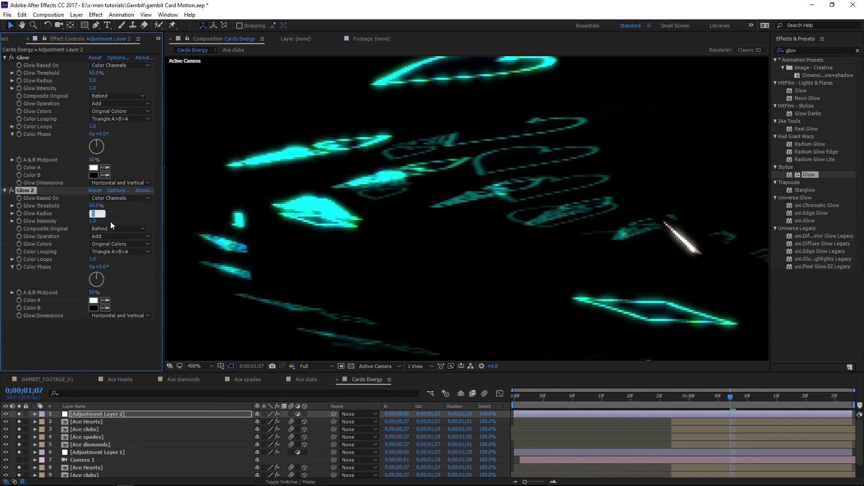
pyautogui.write('30')
pyautogui.click(140, 343)
pyautogui.scroll(-2, 534, 307)
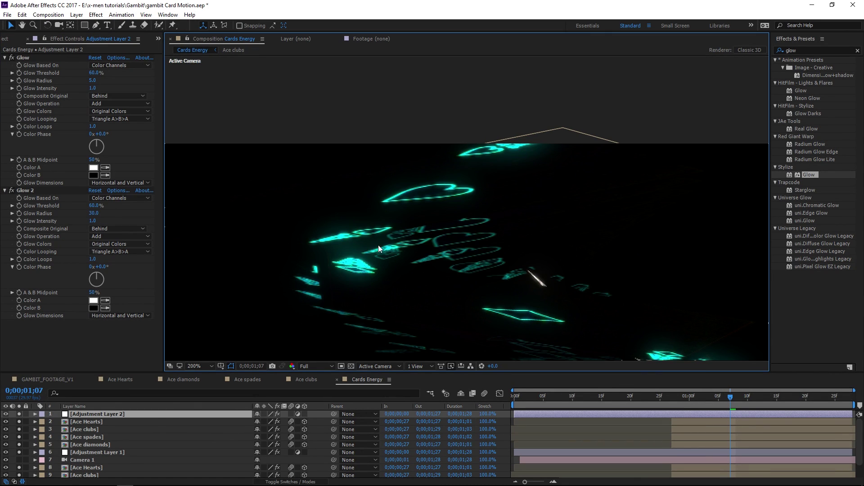
# Step: Apply Bevel Edges to the Ace Hearts layer below the Echo layer, with Edge Thickness 0.04, Light Angle -211° and Light Intensity 0.71
pyautogui.scroll(-2, 74, 447)
pyautogui.click(85, 451)
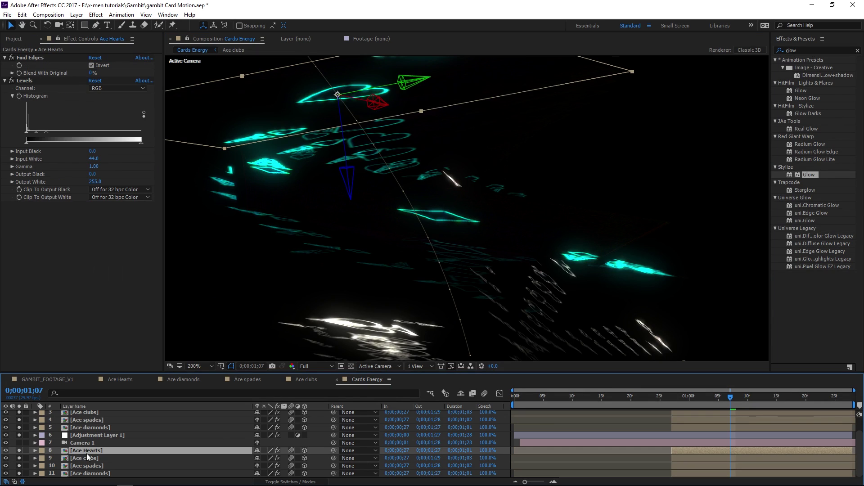
pyautogui.scroll(2, 19, 428)
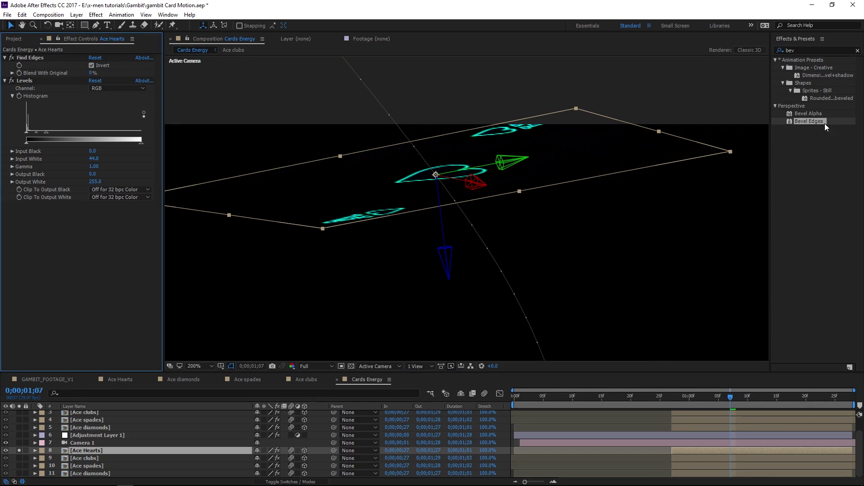
pyautogui.moveTo(809, 122); pyautogui.dragTo(49, 235)
pyautogui.moveTo(100, 230)
pyautogui.mouseDown()
pyautogui.moveTo(112, 231)
pyautogui.moveTo(95, 227)
pyautogui.moveTo(98, 236)
pyautogui.mouseUp()
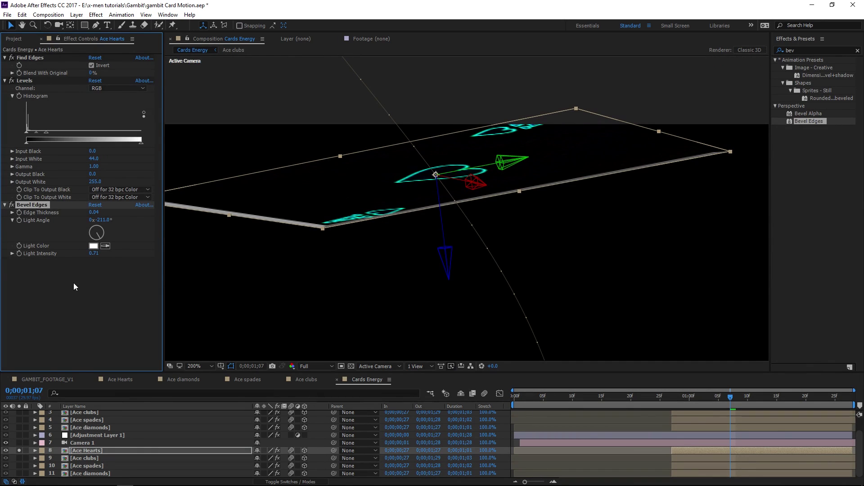
pyautogui.click(72, 282)
# Step: Copy the Bevel Edges effect from Ace Hearts to the Ace clubs, Ace spades and Ace diamonds layers below the Echo layer
pyautogui.click(38, 206)
pyautogui.click(87, 459)
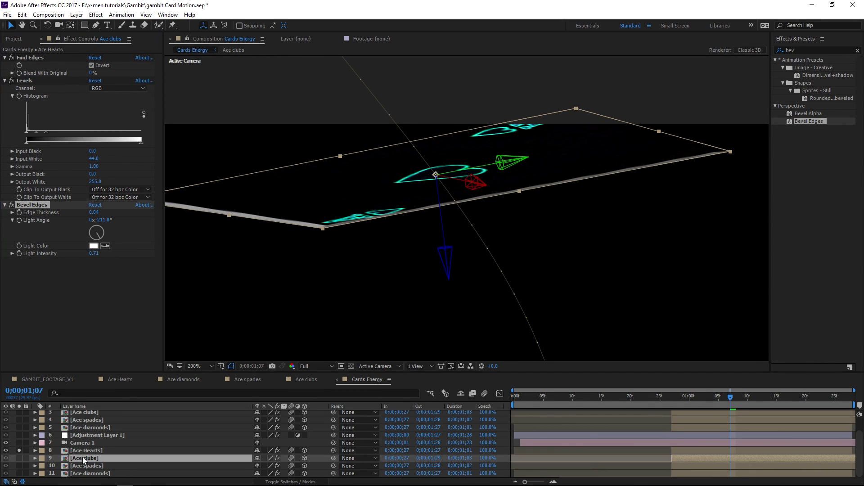
pyautogui.keyDown('shift'); pyautogui.click(88, 473); pyautogui.keyUp('shift')
pyautogui.doubleClick(809, 121)
pyautogui.scroll(-1, 533, 276)
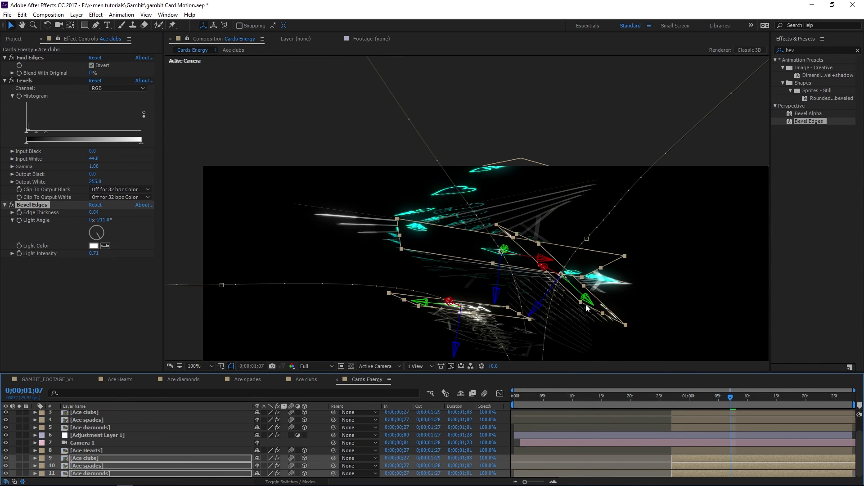
pyautogui.press('v')
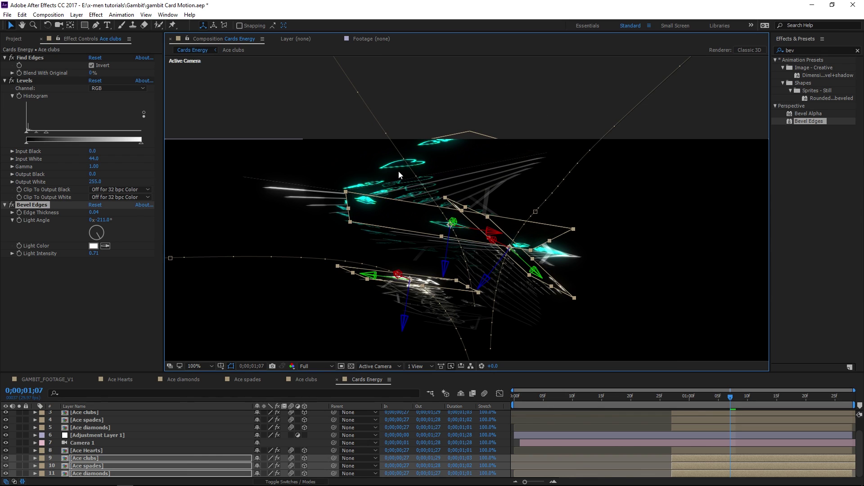
pyautogui.hotkey('ctrl', 'shift', 'a')
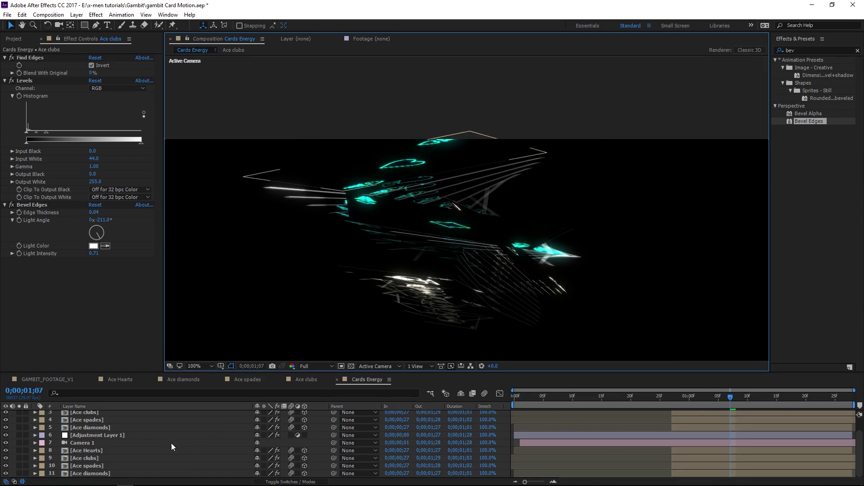
# Step: Vary the Bevel Edges Light Angle between the cards, setting Ace clubs to -315° and Ace spades to -28°
pyautogui.click(97, 457)
pyautogui.click(102, 232)
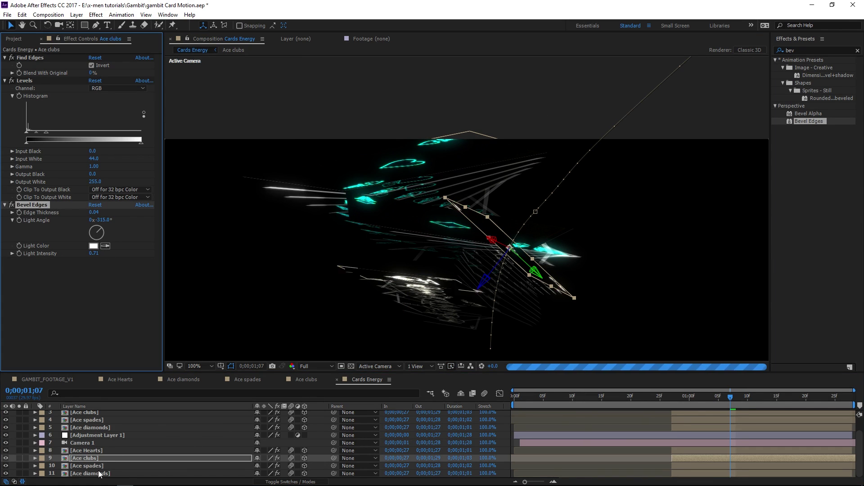
pyautogui.click(90, 473)
pyautogui.click(86, 467)
pyautogui.click(94, 227)
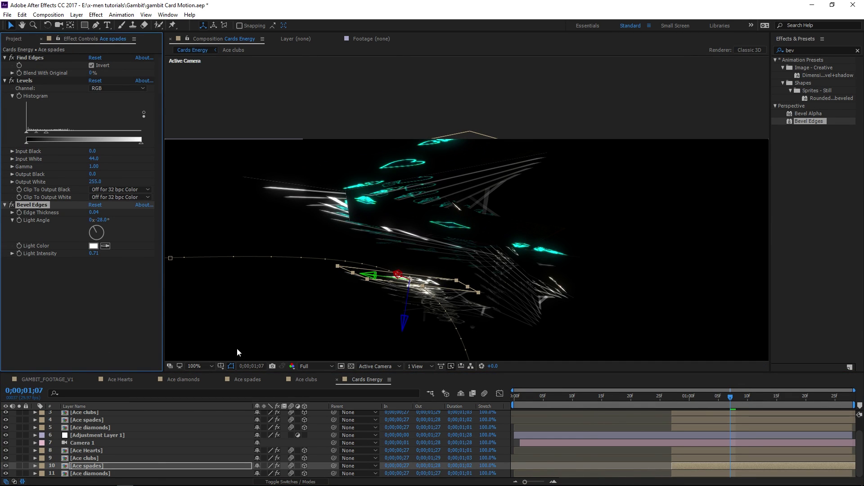
# Step: Place the Cards Energy composition above Cards in GAMBIT_FOOTAGE_V1 and set its blending mode to Add
pyautogui.click(40, 380)
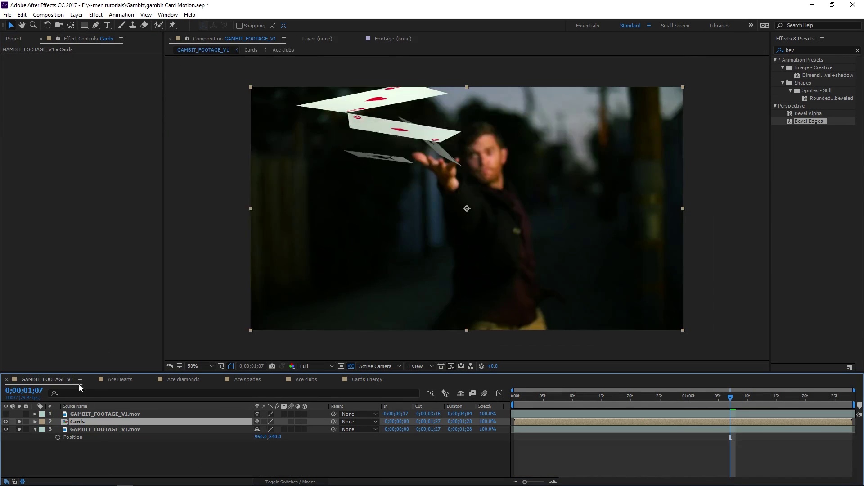
pyautogui.click(16, 39)
pyautogui.moveTo(40, 188); pyautogui.dragTo(175, 421)
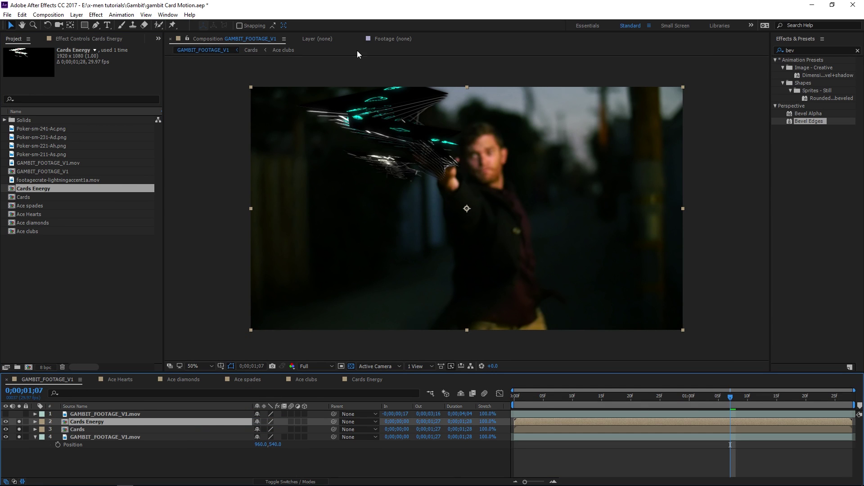
pyautogui.click(293, 482)
pyautogui.click(277, 421)
pyautogui.click(284, 120)
pyautogui.scroll(2, 348, 179)
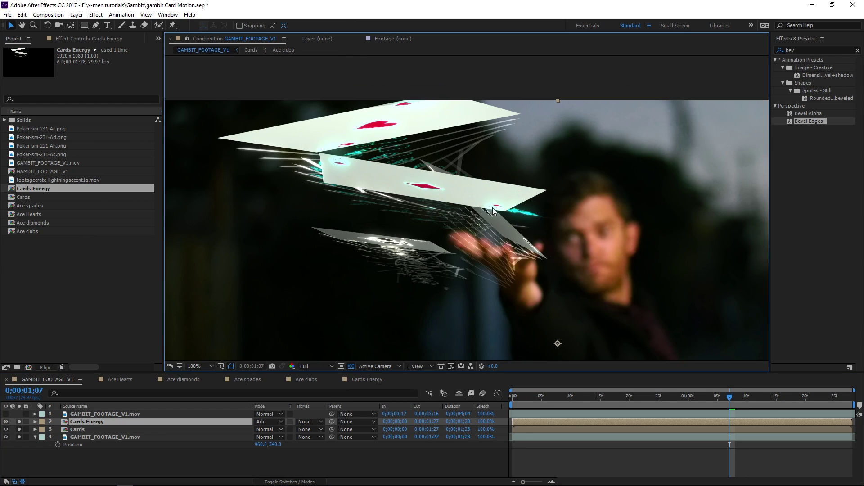
# Step: Apply VC Color Vibrance to the Cards Energy layer and set its colour to purple 9600FF
pyautogui.moveTo(811, 50); pyautogui.dragTo(677, 41)
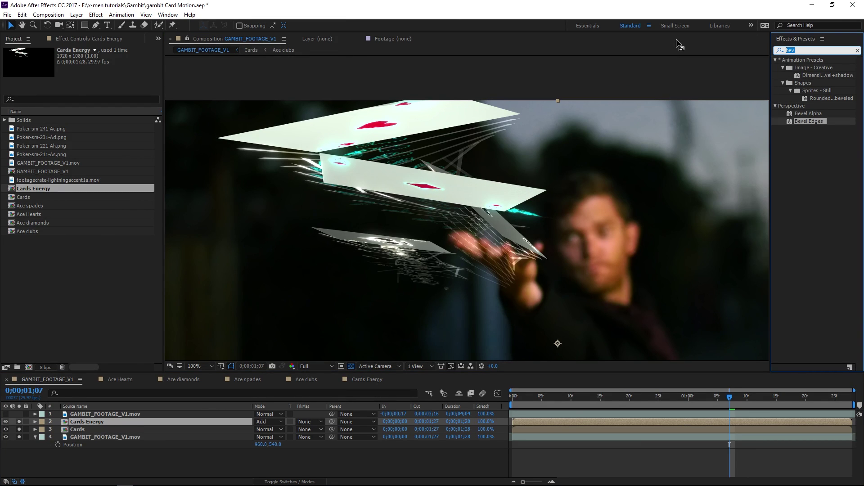
pyautogui.write('vib')
pyautogui.moveTo(816, 98); pyautogui.dragTo(91, 420)
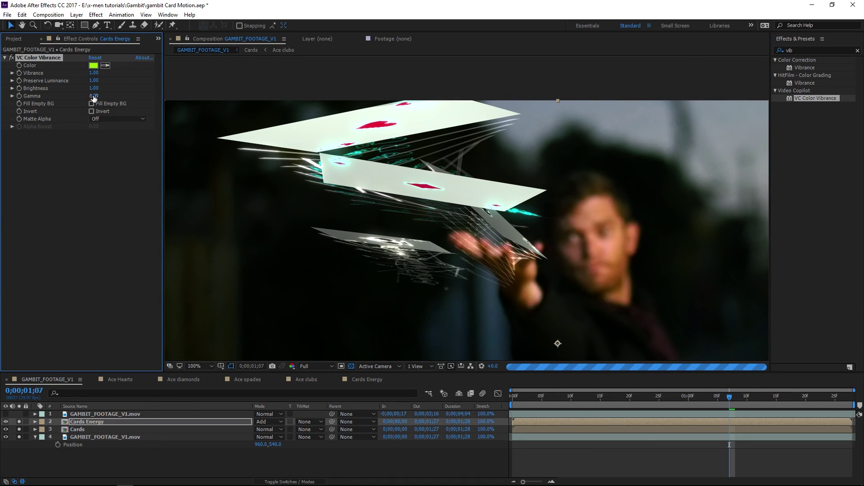
pyautogui.click(94, 66)
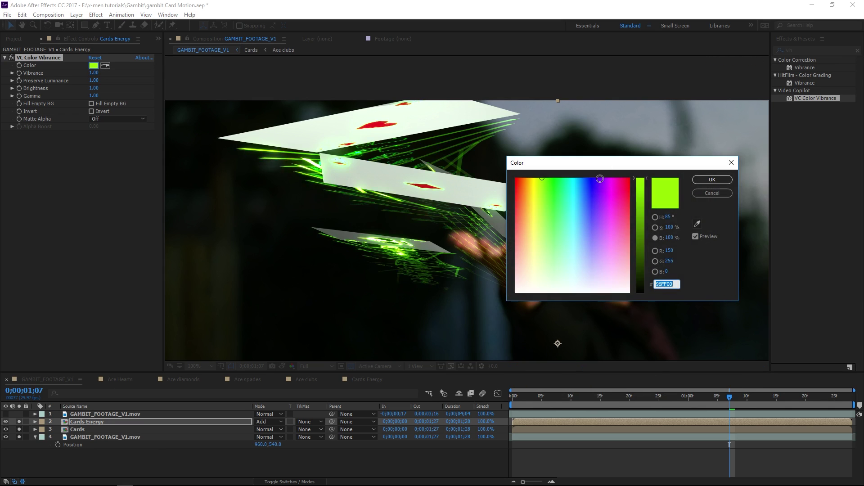
pyautogui.click(601, 176)
pyautogui.moveTo(601, 173); pyautogui.dragTo(602, 169)
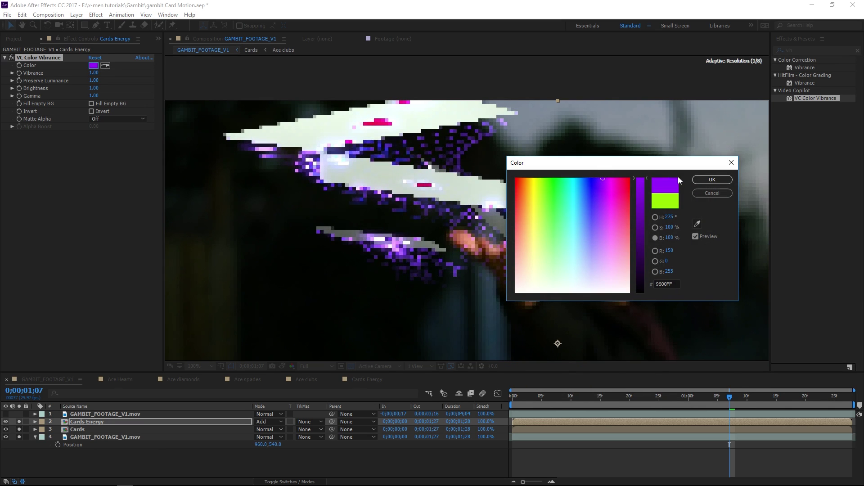
pyautogui.click(711, 181)
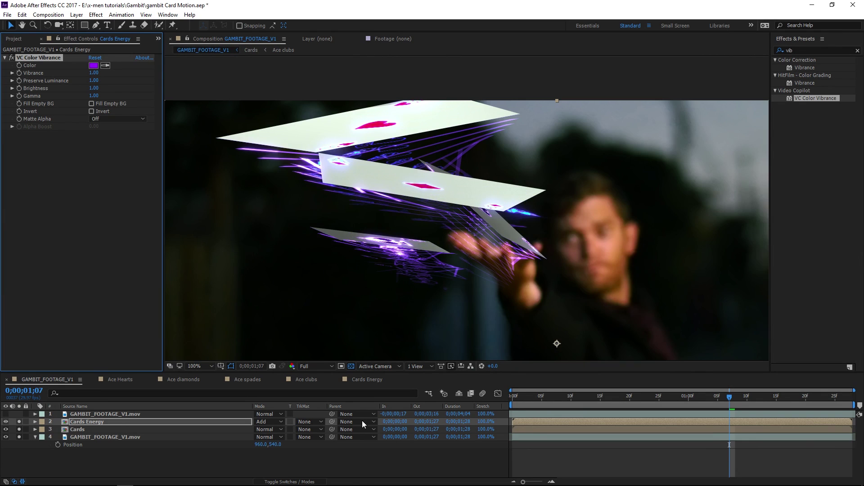
# Step: Enable motion blur for the GAMBIT_FOOTAGE_V1 composition
pyautogui.click(292, 481)
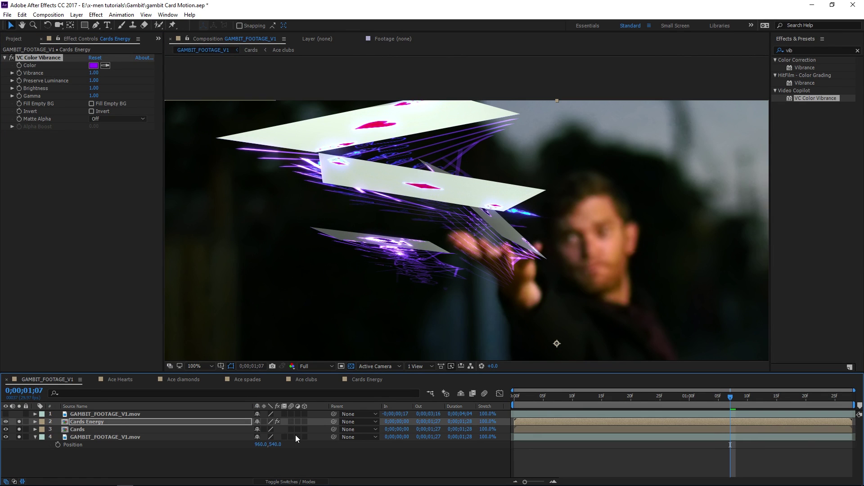
pyautogui.click(486, 391)
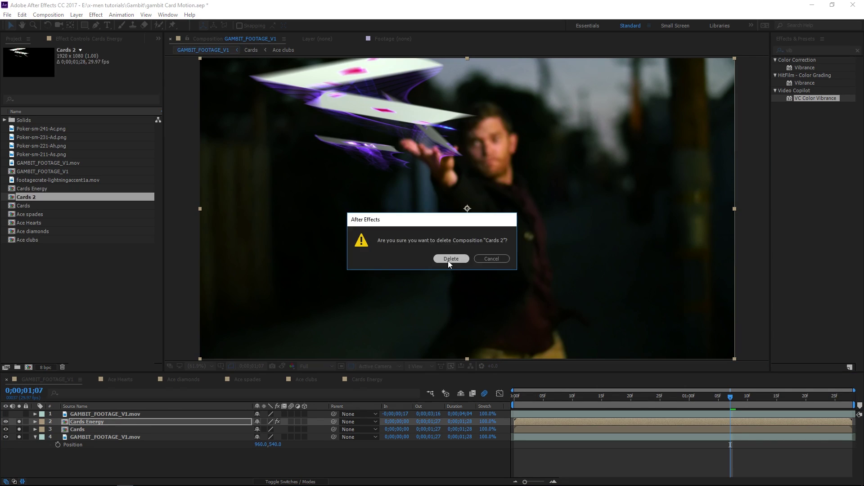
# Step: Delete the Cards 2 composition, then duplicate the Cards composition and name the copy Cards Lightning
pyautogui.click(448, 256)
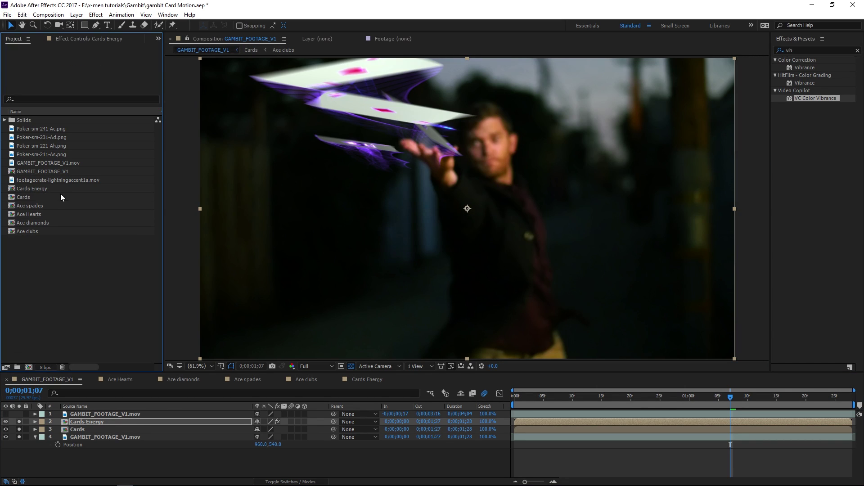
pyautogui.click(17, 197)
pyautogui.press('super')
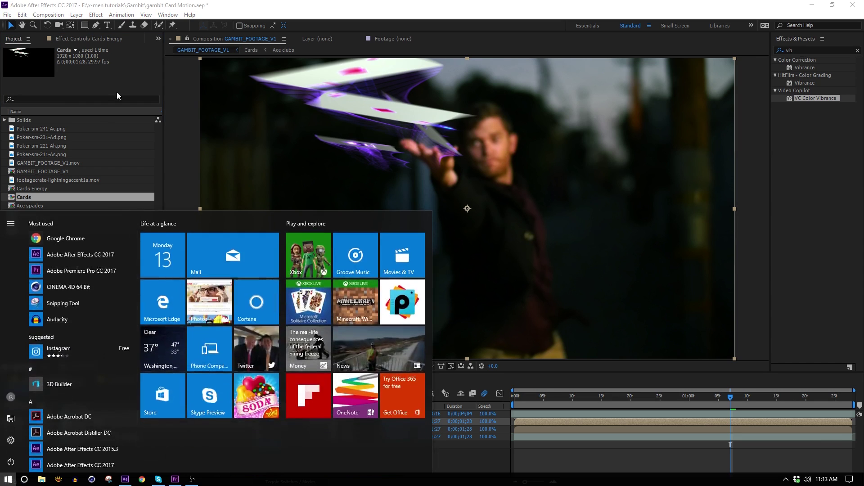
pyautogui.click(23, 198)
pyautogui.hotkey('ctrl', 'd')
pyautogui.press('Return')
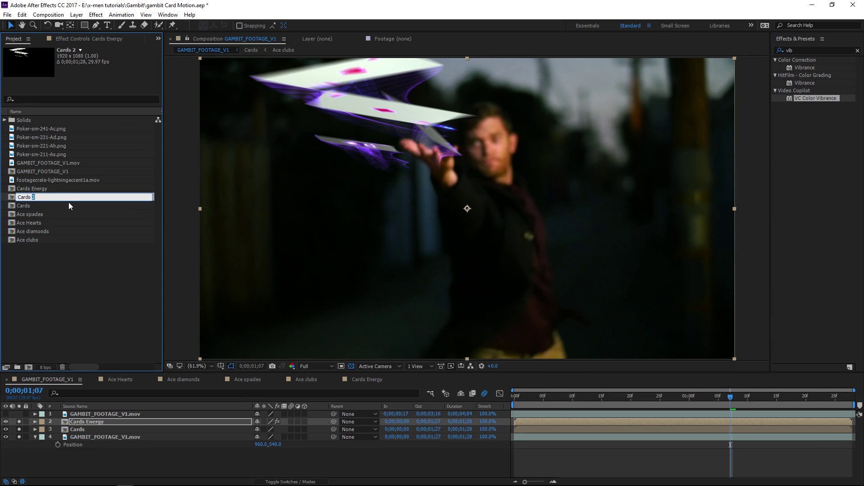
pyautogui.write('Lightning')
pyautogui.click(97, 253)
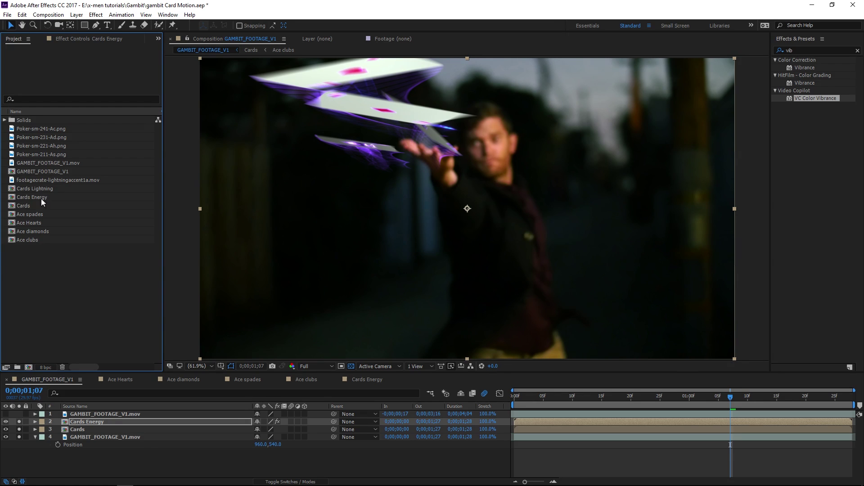
# Step: Open the Cards Lightning composition and delete both of its lights
pyautogui.doubleClick(29, 188)
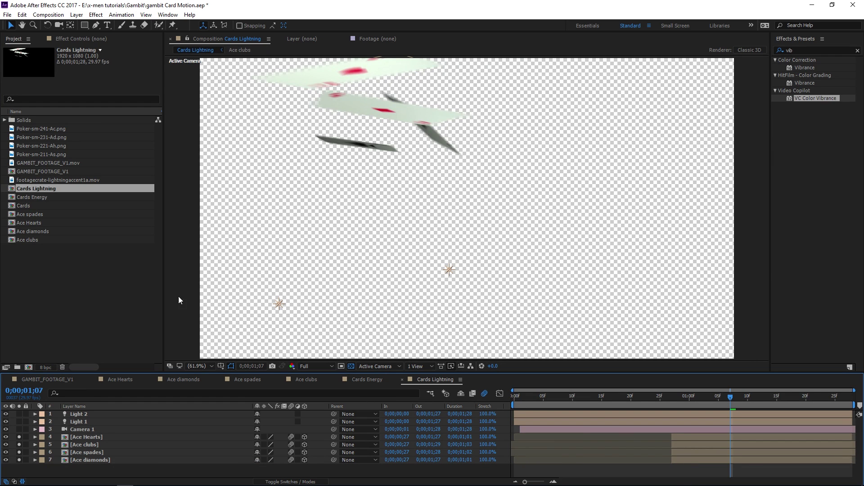
pyautogui.click(83, 421)
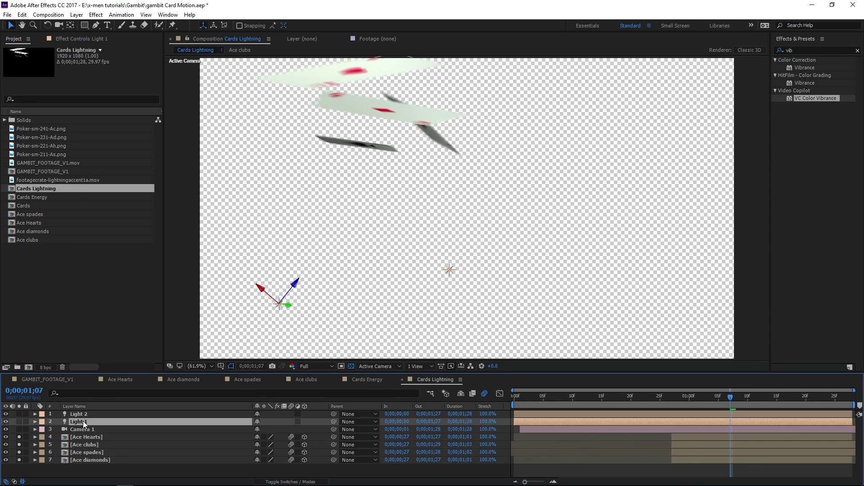
pyautogui.press('Delete')
pyautogui.press('Delete')
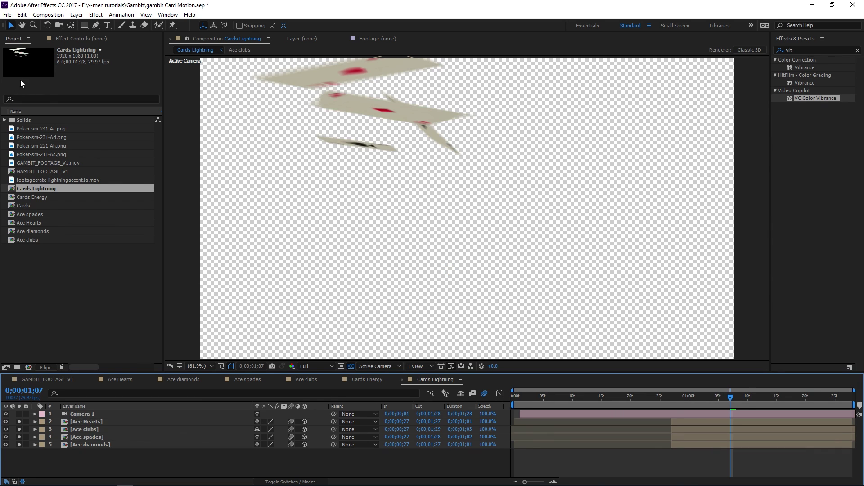
# Step: Preview footagecrate-lightningaccent1a.mov, add it beneath the other layers in Cards Lightning and hide it
pyautogui.doubleClick(69, 179)
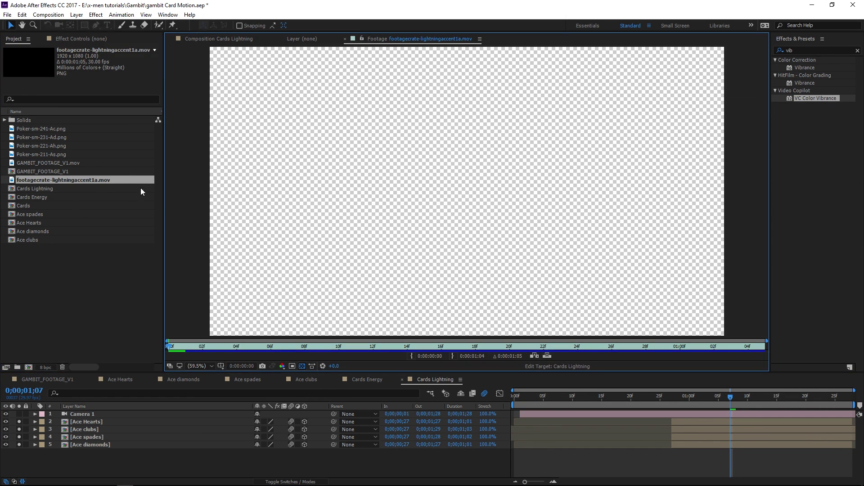
pyautogui.press('space')
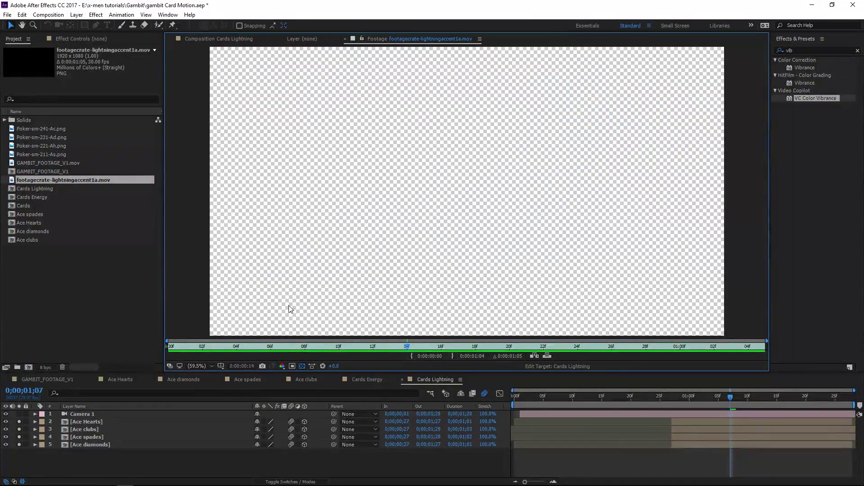
pyautogui.moveTo(72, 181); pyautogui.dragTo(165, 455)
pyautogui.click(18, 452)
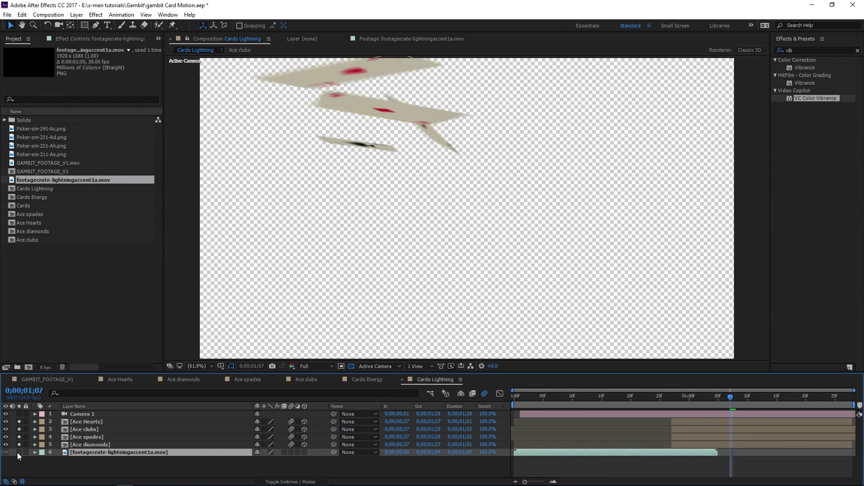
pyautogui.click(20, 453)
# Step: Create a 1920 x 1080 px solid named Particular in Cards Lightning
pyautogui.press('pageup')
pyautogui.click(77, 14)
pyautogui.moveTo(211, 25)
pyautogui.click(272, 35)
pyautogui.write('Particulr')
pyautogui.press('BackSpace')
pyautogui.press('BackSpace')
pyautogui.press('BackSpace')
pyautogui.press('BackSpace')
pyautogui.press('BackSpace')
pyautogui.press('BackSpace')
pyautogui.press('BackSpace')
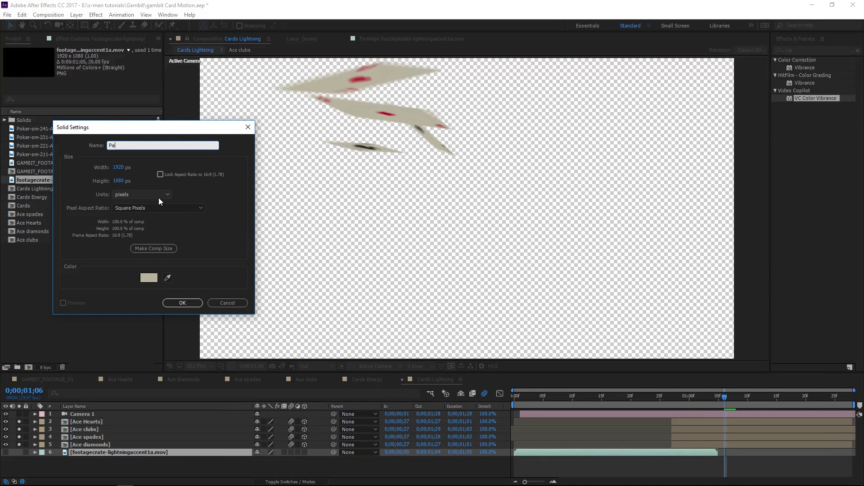
pyautogui.write('Particular')
pyautogui.moveTo(154, 129); pyautogui.dragTo(490, 144)
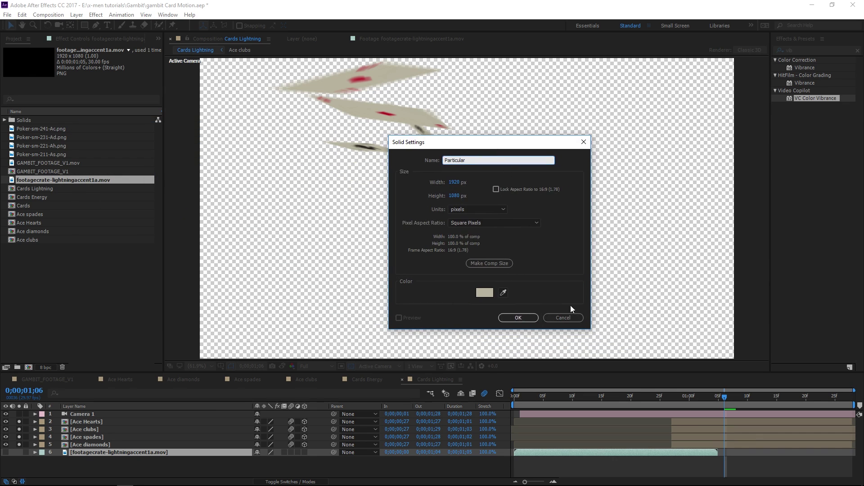
pyautogui.click(518, 318)
# Step: Apply Trapcode Particular to the Particular solid and switch off motion blur for the composition
pyautogui.write('parti')
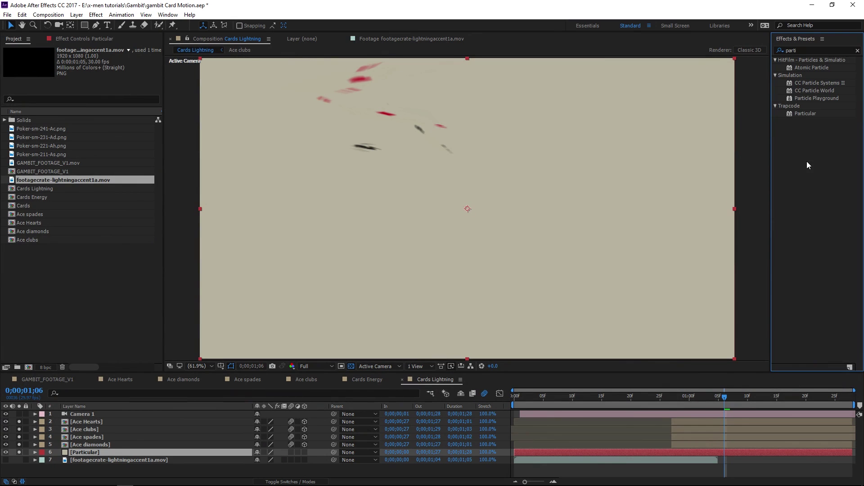
pyautogui.moveTo(805, 114); pyautogui.dragTo(341, 344)
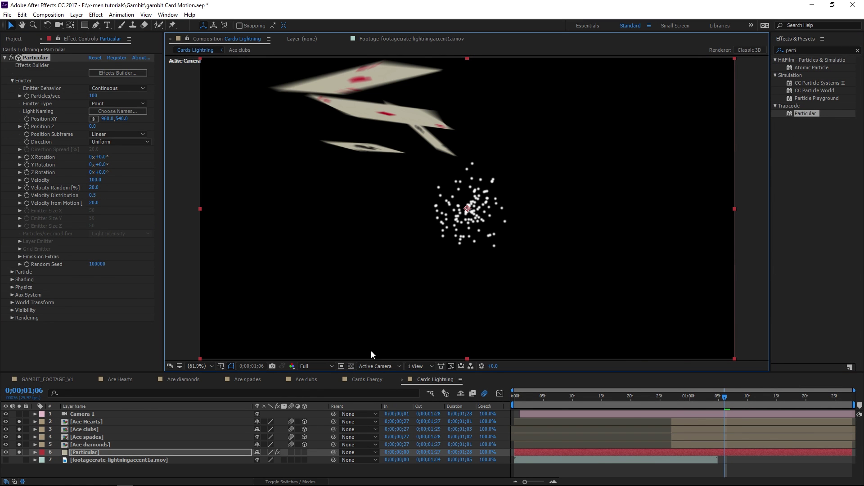
pyautogui.click(485, 394)
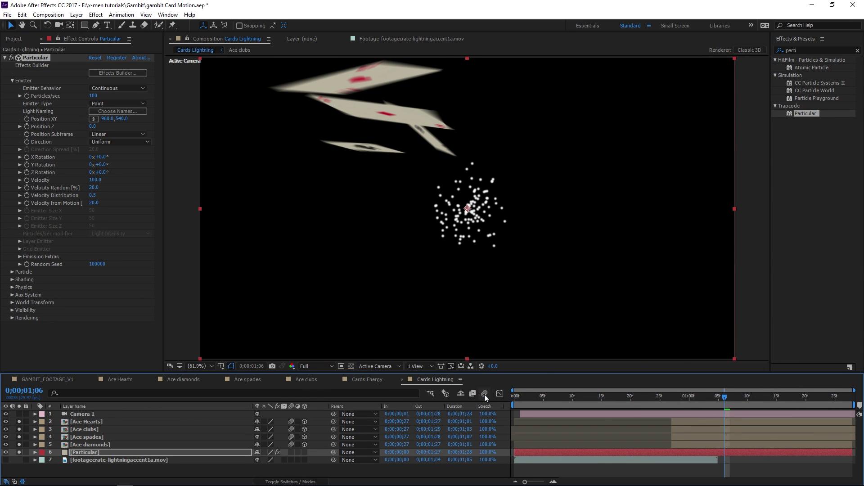
# Step: Set Particular's Emitter Type to Layer and unsolo the Ace Hearts, Ace clubs and Ace spades layers
pyautogui.click(118, 103)
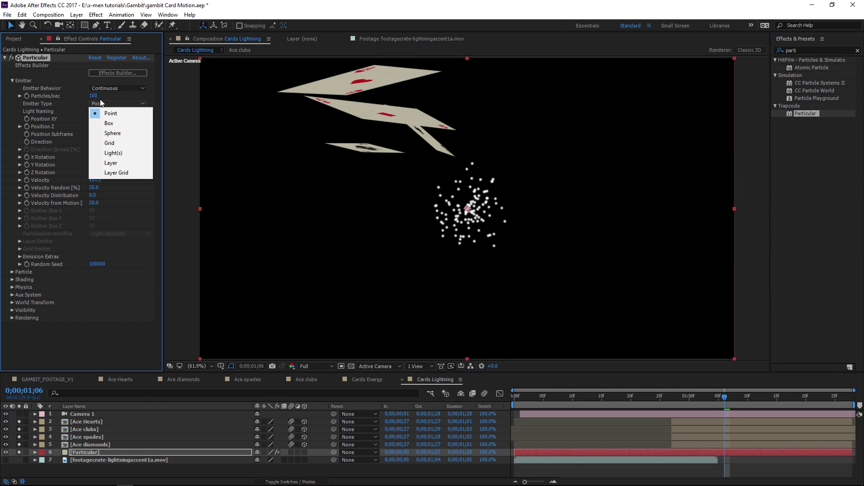
pyautogui.click(111, 163)
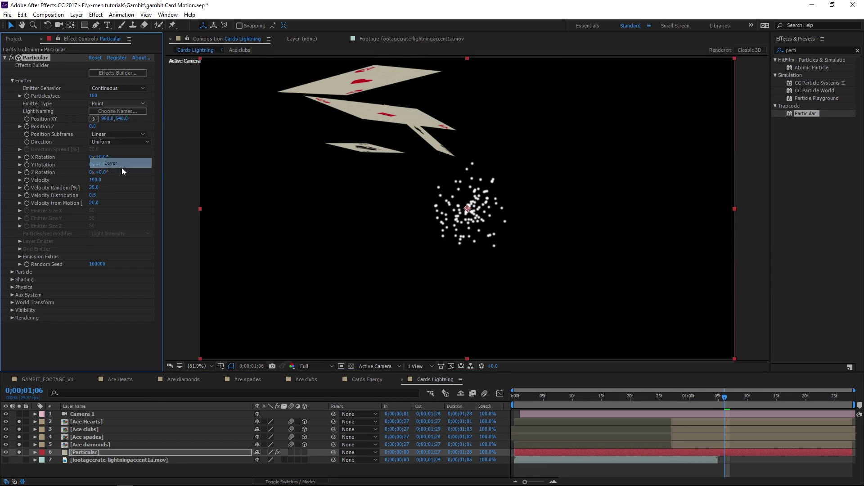
pyautogui.click(20, 241)
pyautogui.click(19, 437)
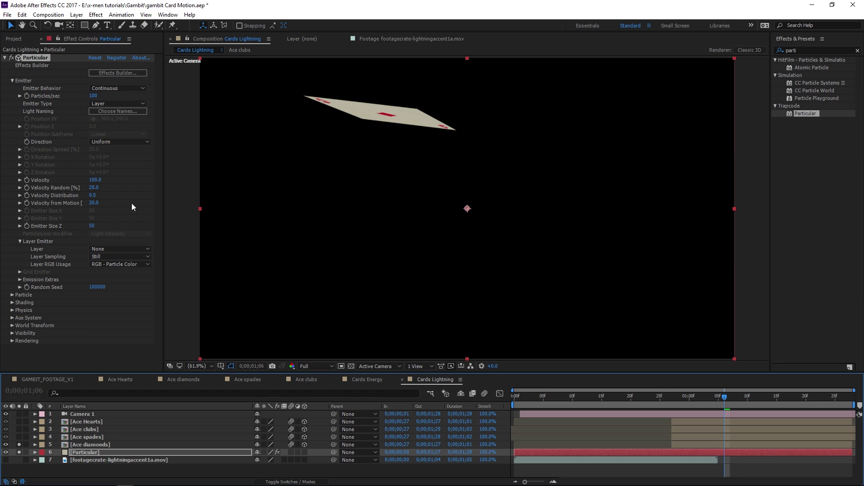
# Step: Configure the Layer Emitter to use Ace diamonds, with Layer Sampling set to Particle Birth Time and Layer RGB Usage set to None
pyautogui.click(119, 249)
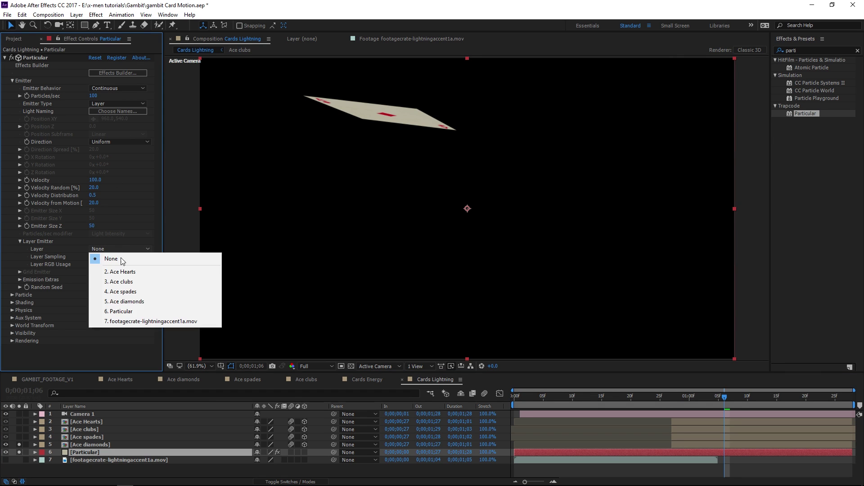
pyautogui.click(149, 301)
pyautogui.click(97, 256)
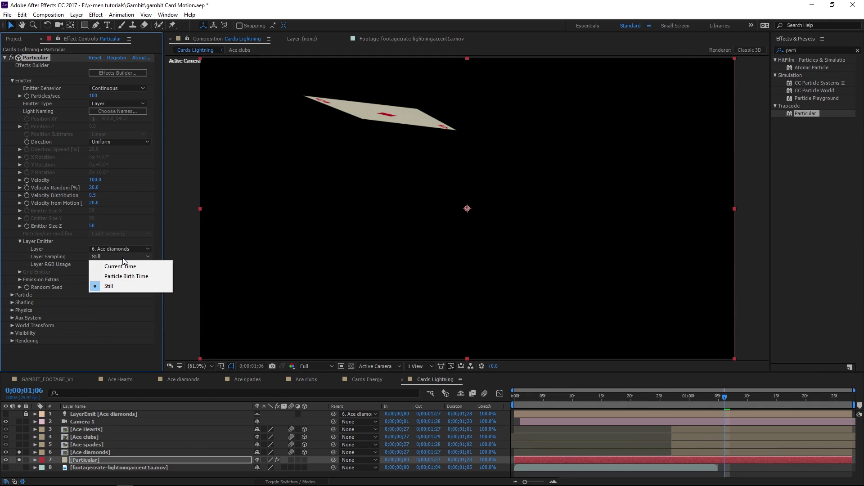
pyautogui.click(139, 276)
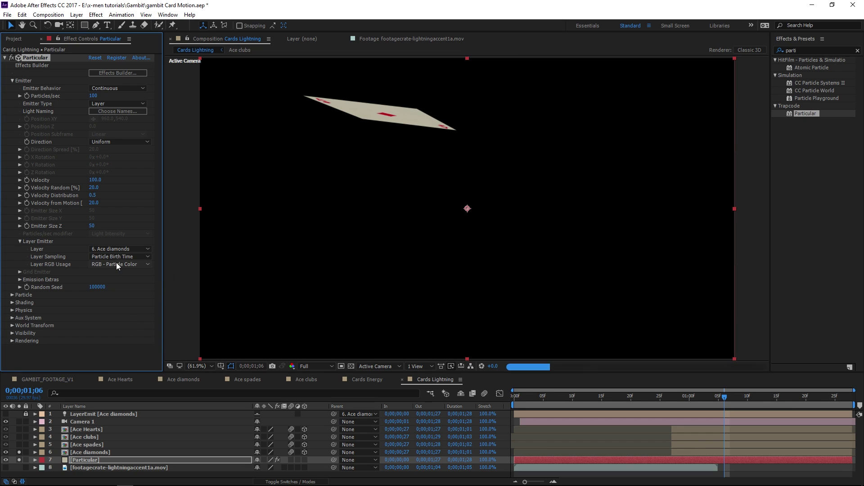
pyautogui.click(121, 265)
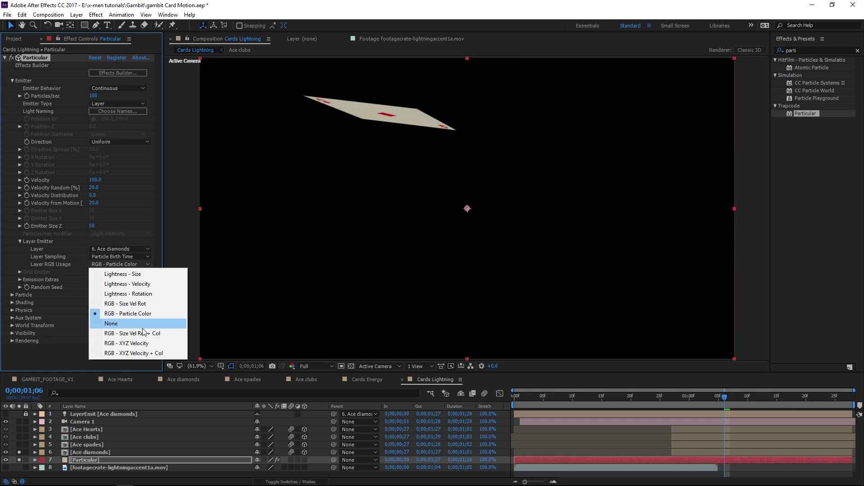
pyautogui.click(126, 323)
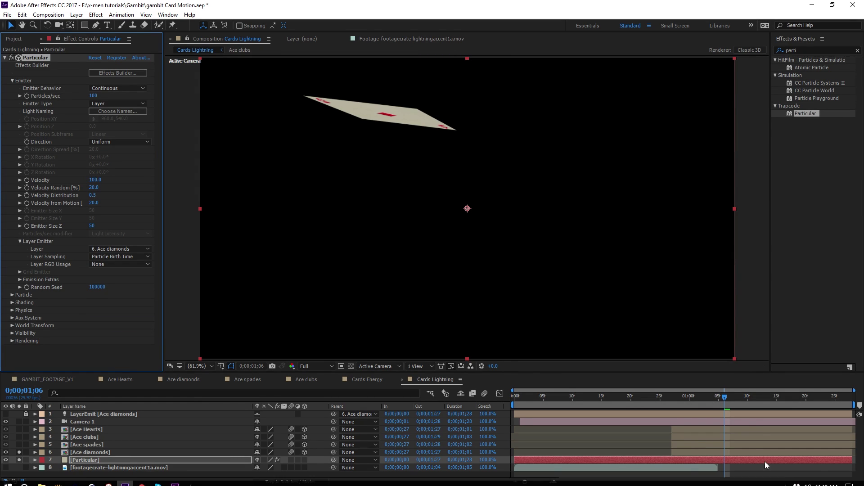
# Step: Raise the emitter's Particles/sec to 7220 and set its Velocity and Velocity from Motion to 0
pyautogui.moveTo(93, 95); pyautogui.dragTo(51, 53)
pyautogui.press('space')
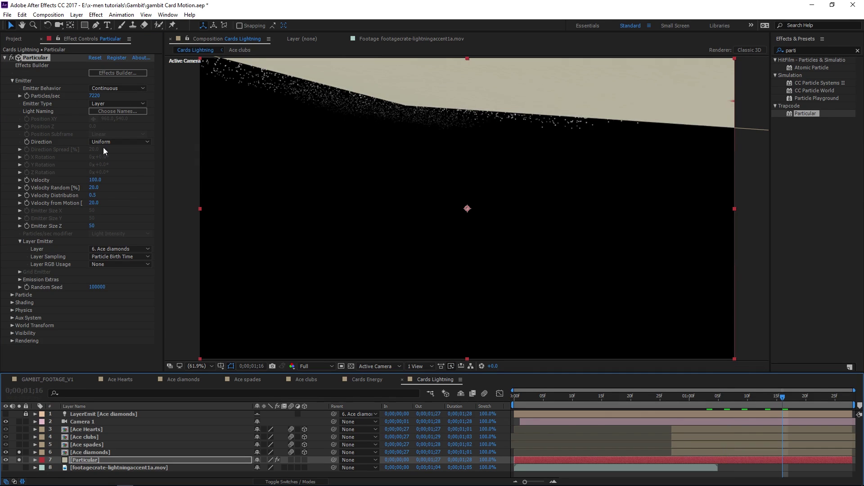
pyautogui.click(96, 180)
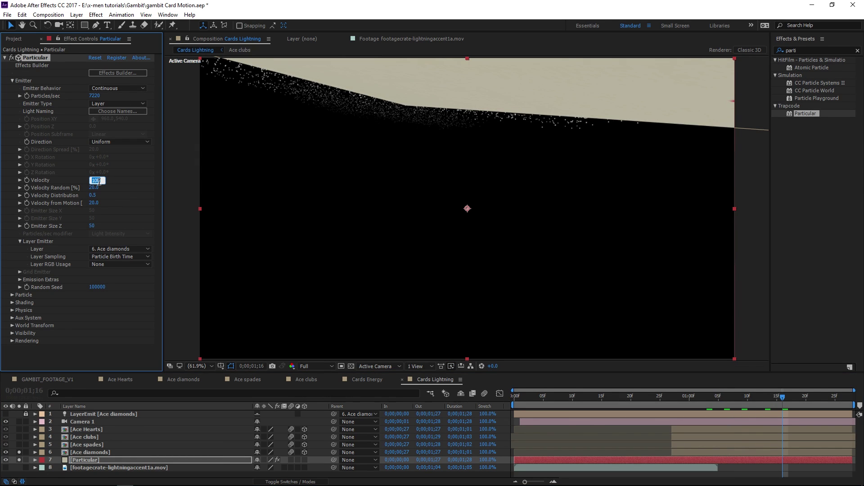
pyautogui.press('Return')
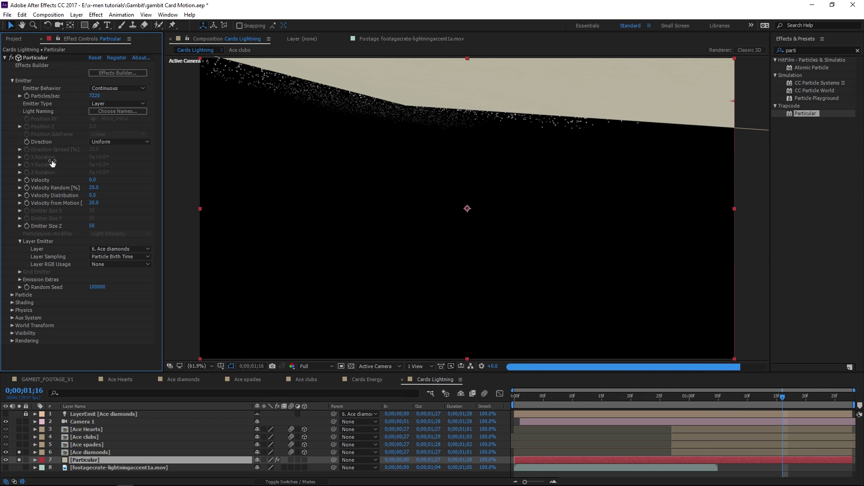
pyautogui.click(94, 203)
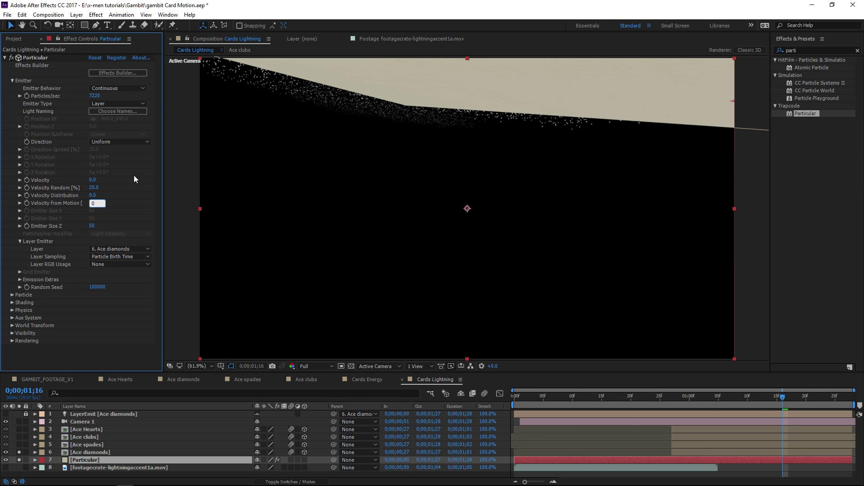
pyautogui.write('0')
pyautogui.press('Return')
pyautogui.click(801, 398)
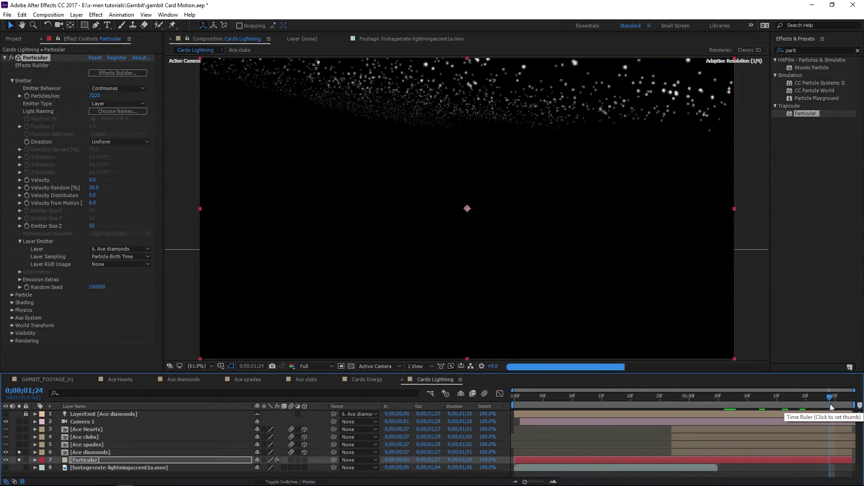
# Step: Set Particular's Particles/sec to 1120
pyautogui.click(94, 95)
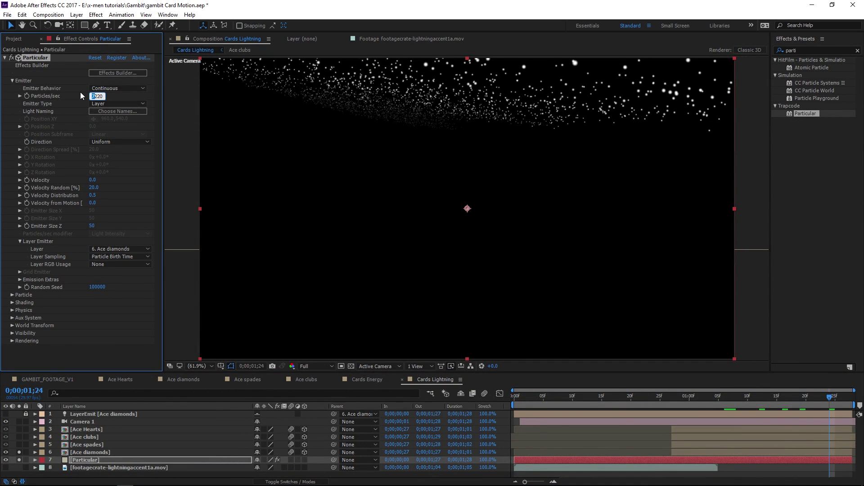
pyautogui.write('1120')
pyautogui.press('Return')
# Step: Set the Particle Type to Sprite with footagecrate-lightningaccent1a.mov as its texture layer
pyautogui.click(12, 294)
pyautogui.scroll(-3, 133, 297)
pyautogui.click(123, 222)
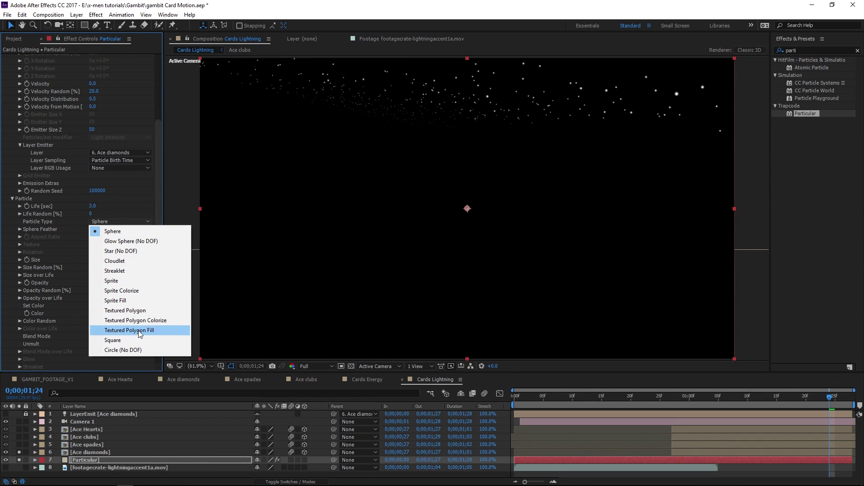
pyautogui.click(121, 284)
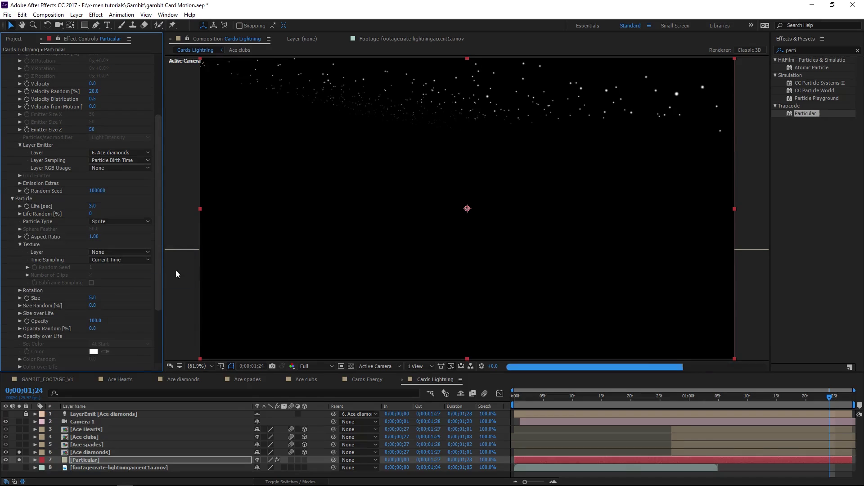
pyautogui.click(148, 253)
pyautogui.click(140, 325)
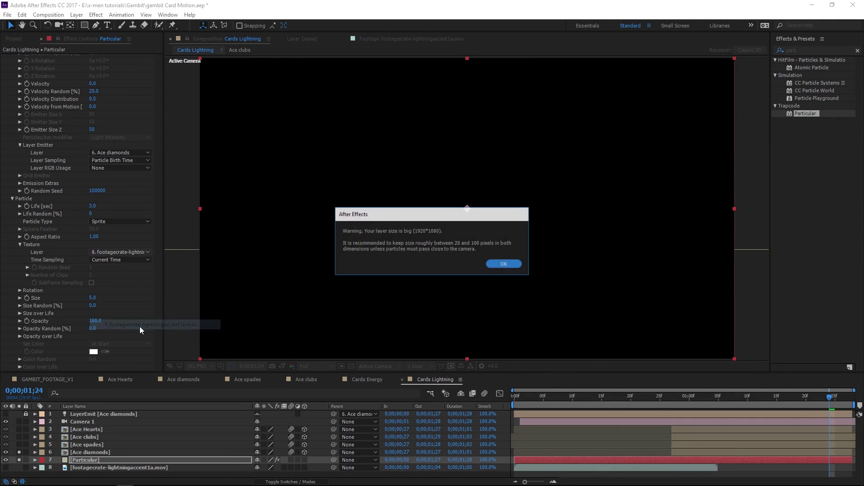
pyautogui.click(500, 266)
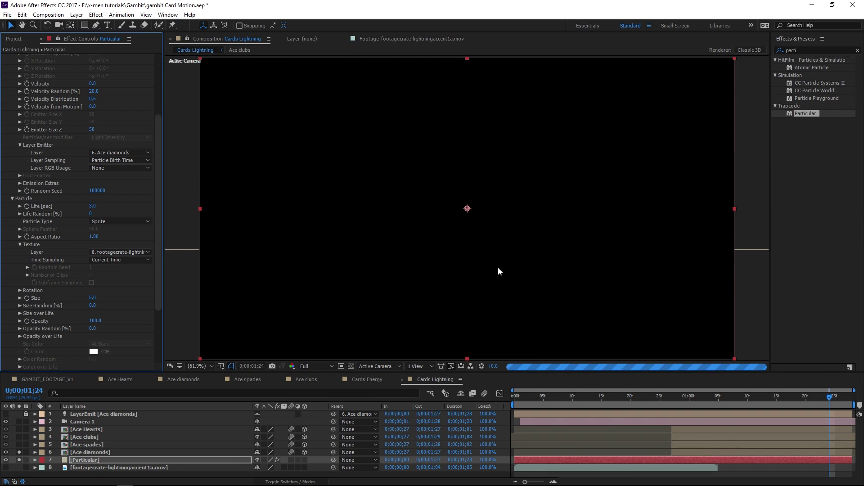
# Step: Set the particle Size to 152, the texture Time Sampling to Random - Play Once, and Size Random to 60%
pyautogui.click(92, 297)
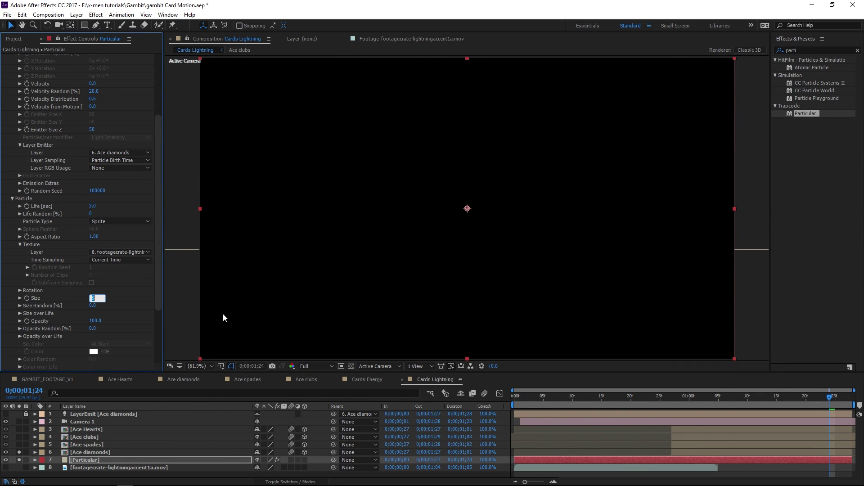
pyautogui.click(131, 259)
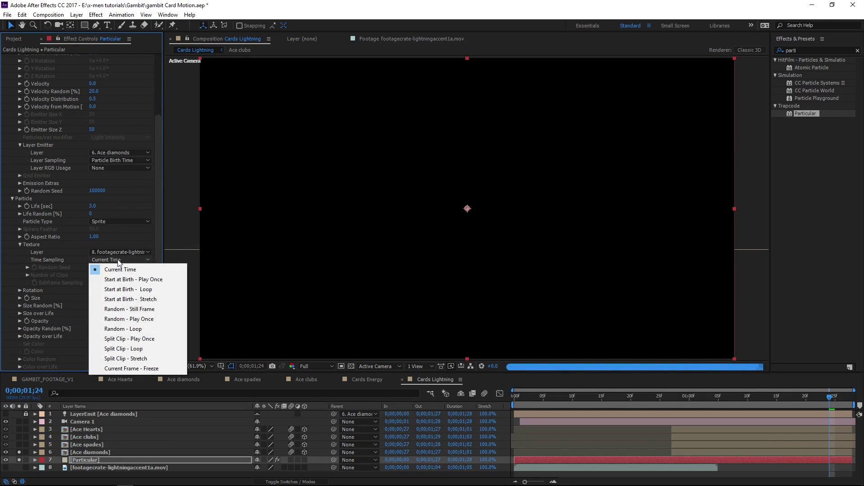
pyautogui.click(153, 318)
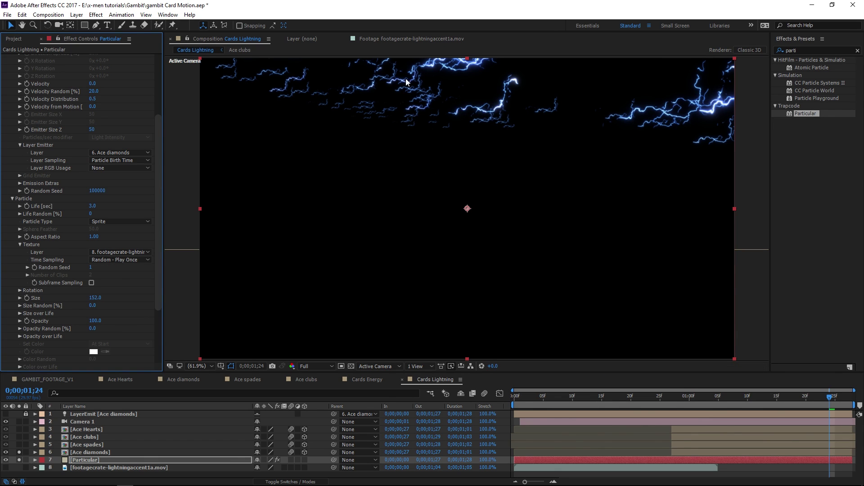
pyautogui.click(92, 306)
pyautogui.write('60.')
# Step: Set the particles' Random Rotation to 100 and Opacity Random to 100%
pyautogui.click(20, 290)
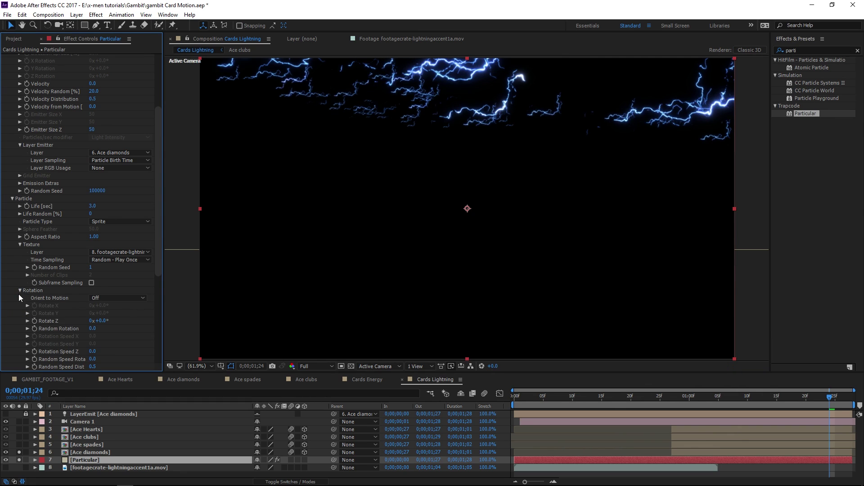
pyautogui.click(93, 329)
pyautogui.write('100')
pyautogui.press('Return')
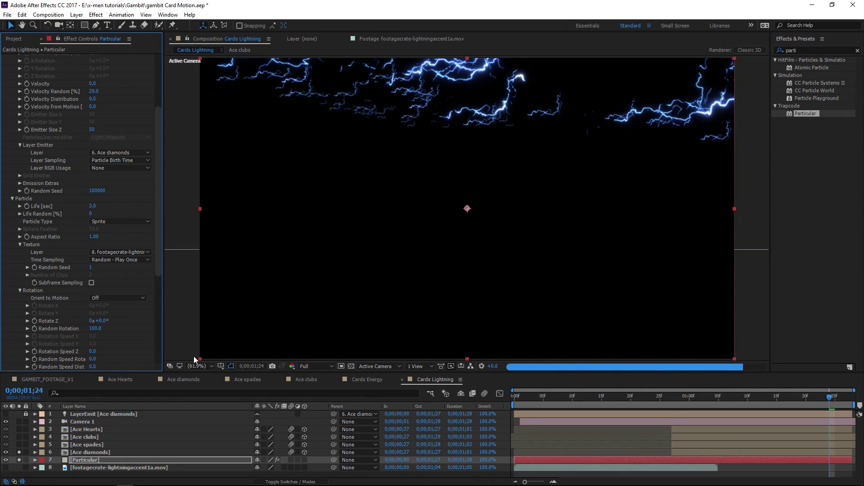
pyautogui.scroll(-3, 34, 348)
pyautogui.click(94, 347)
pyautogui.write('100')
pyautogui.press('Return')
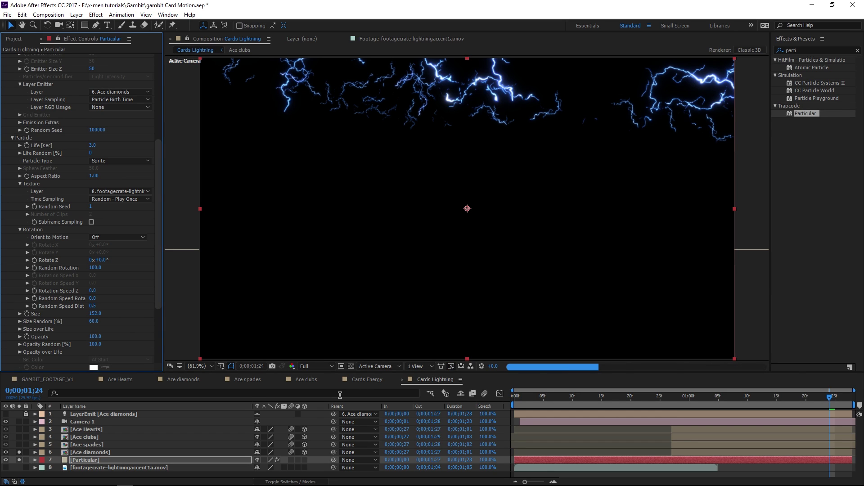
# Step: Unsolo the Ace diamonds layer, duplicate the Particular layer, and set the duplicate's Layer Emitter to Ace spades
pyautogui.click(88, 460)
pyautogui.click(19, 453)
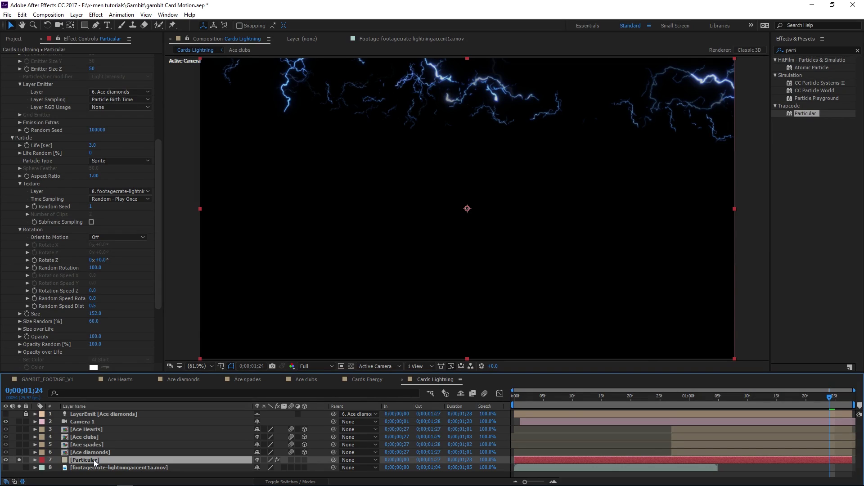
pyautogui.hotkey('ctrl', 'd')
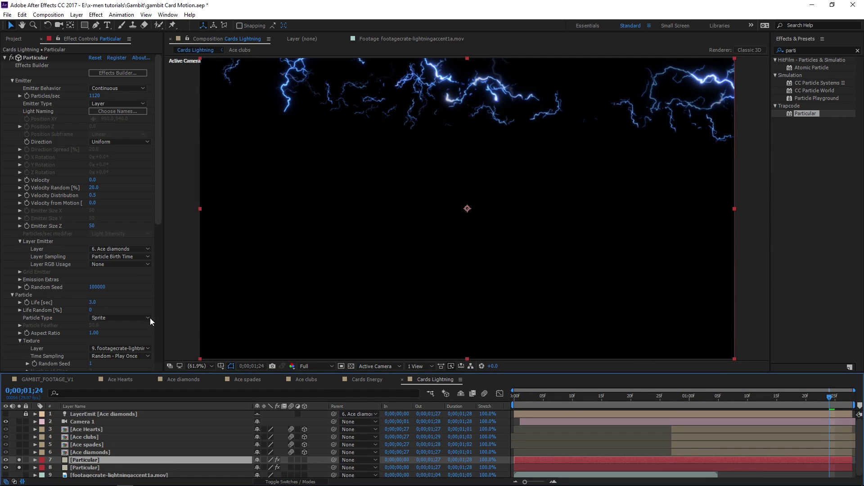
pyautogui.click(116, 251)
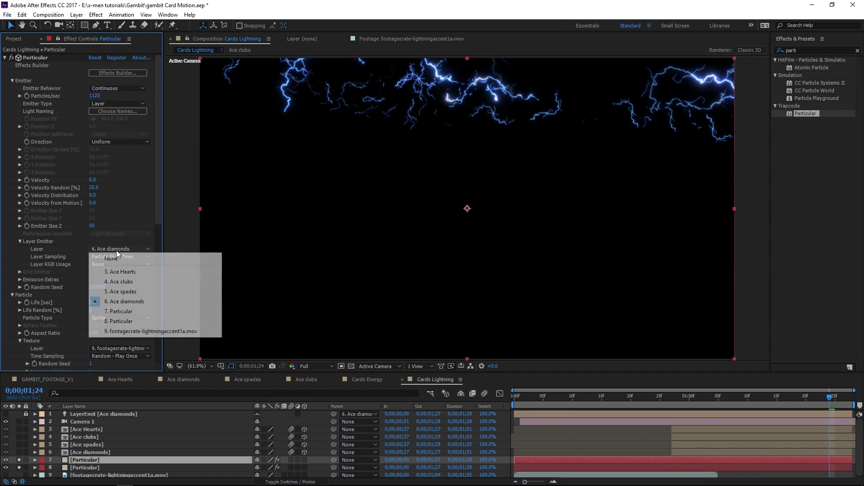
pyautogui.click(136, 291)
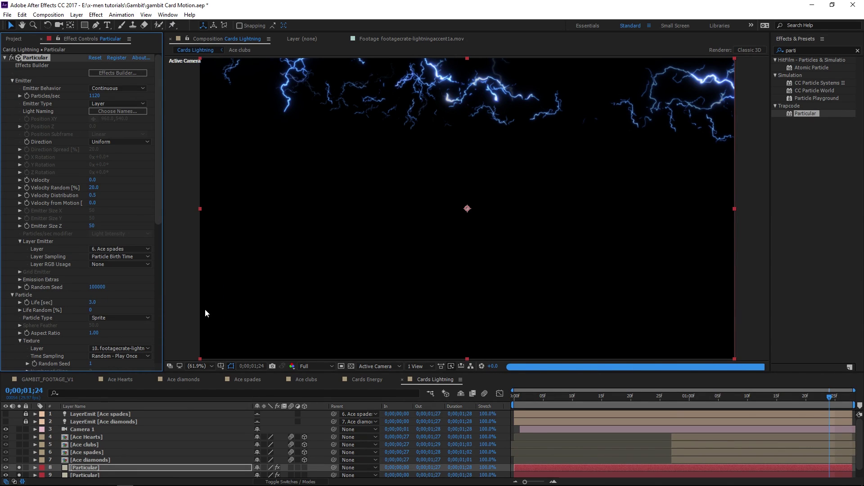
pyautogui.moveTo(104, 290); pyautogui.dragTo(120, 292)
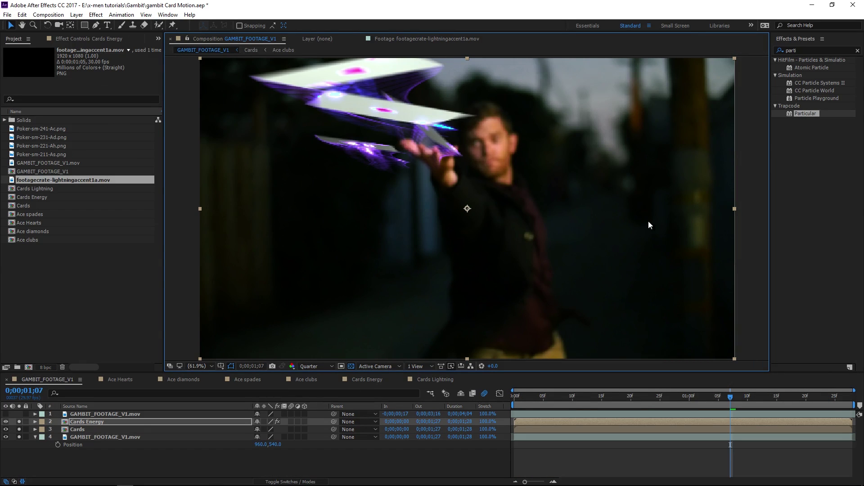
# Step: Place the Cards Lightning comp beneath Cards in GAMBIT_FOOTAGE_V1 and set its blending mode to Add
pyautogui.click(197, 366)
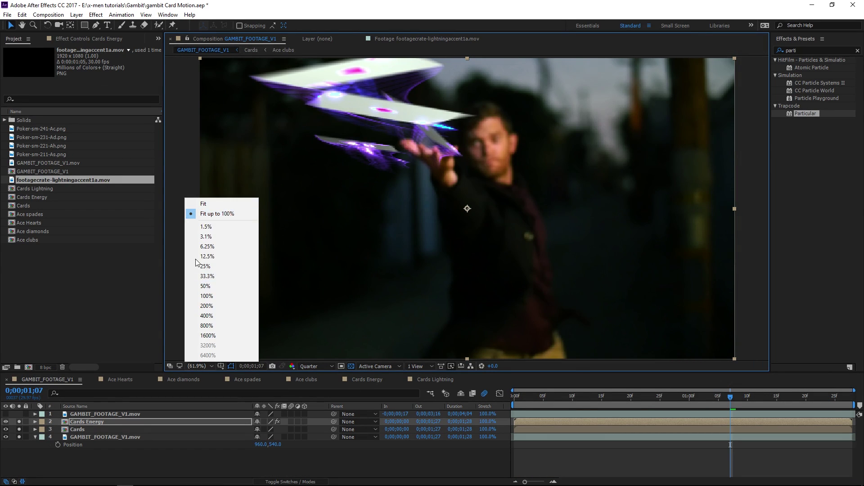
pyautogui.click(192, 179)
pyautogui.moveTo(566, 371); pyautogui.dragTo(569, 390)
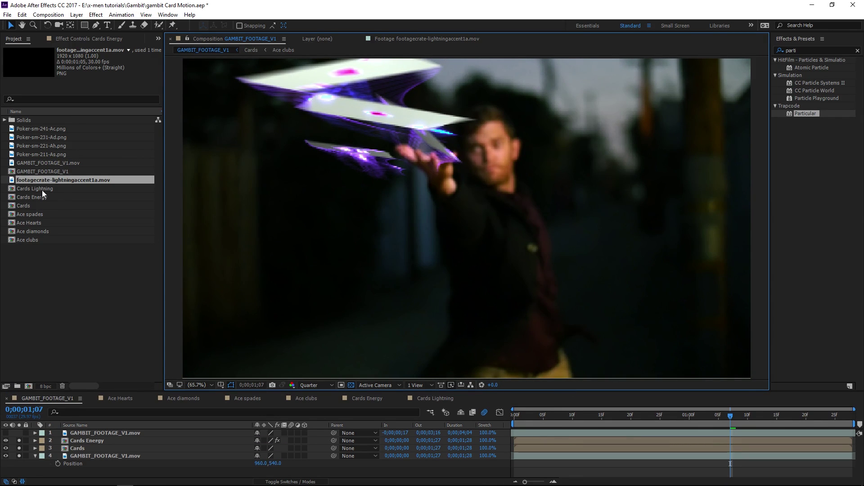
pyautogui.moveTo(44, 189); pyautogui.dragTo(171, 449)
pyautogui.press('F4')
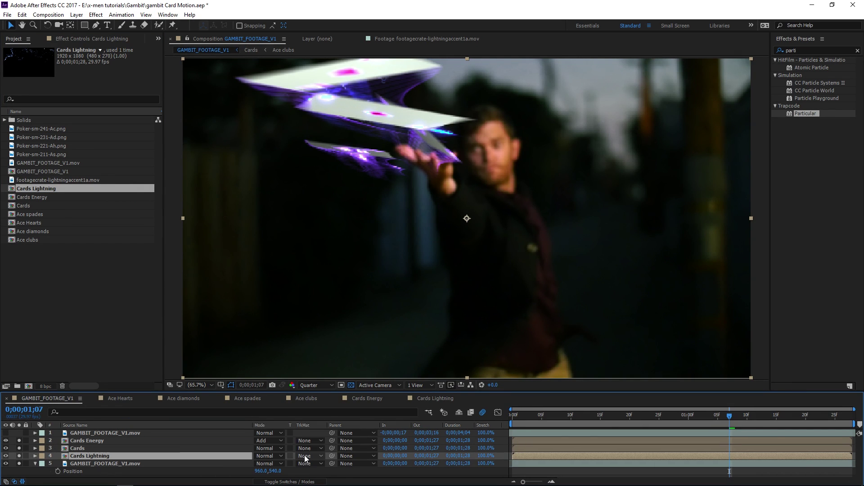
pyautogui.click(304, 456)
pyautogui.click(275, 456)
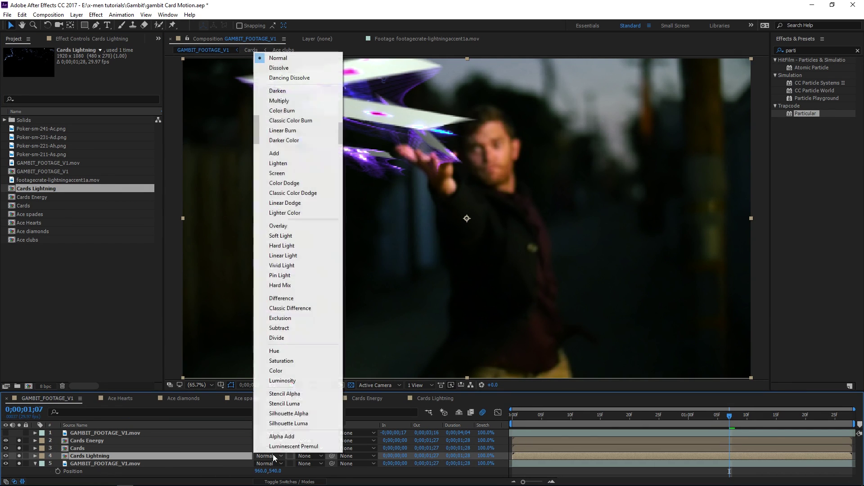
pyautogui.click(274, 153)
# Step: Copy the VC Color Vibrance effect from Cards Energy to Cards Lightning and change its color to blue 3600FF
pyautogui.click(85, 39)
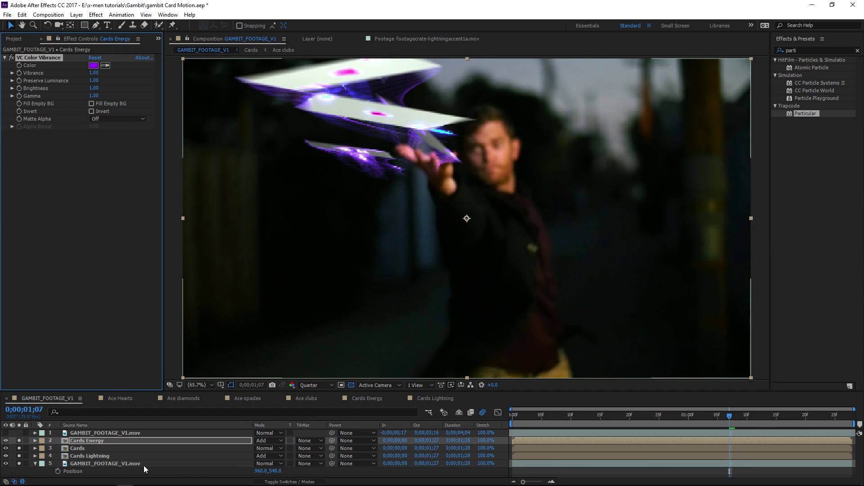
pyautogui.click(99, 456)
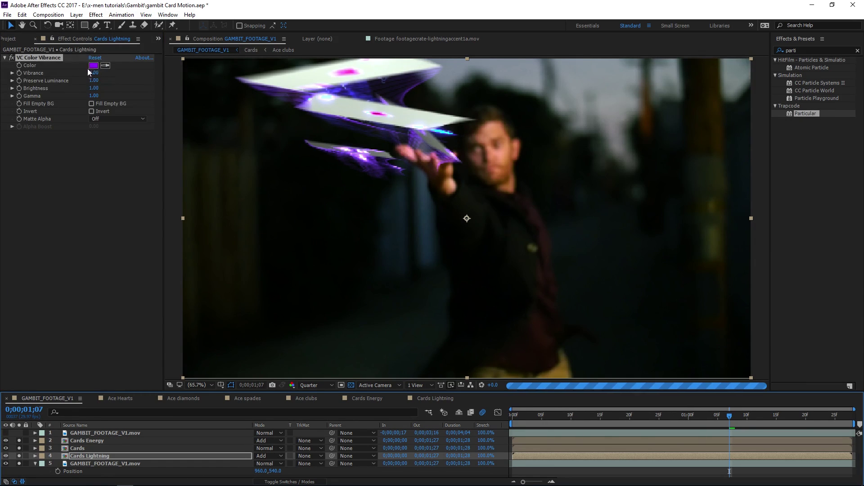
pyautogui.click(93, 66)
pyautogui.moveTo(602, 178); pyautogui.dragTo(595, 177)
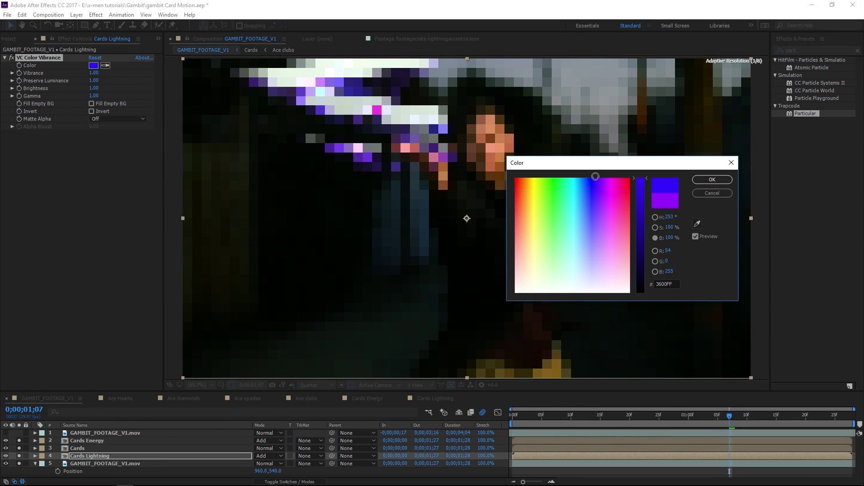
pyautogui.click(712, 180)
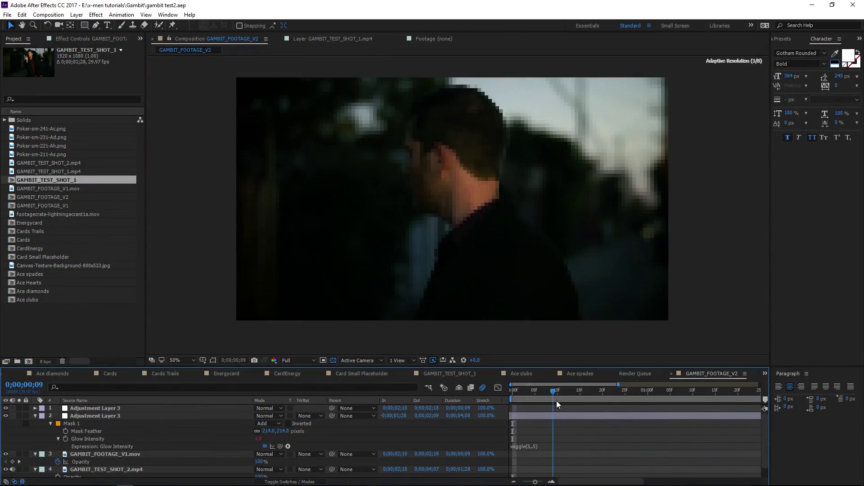
# Step: In GAMBIT_FOOTAGE_V2, go to 0;00;01;13 and select the second Adjustment Layer 3 to inspect its mask around the cards
pyautogui.moveTo(557, 404); pyautogui.dragTo(706, 401)
pyautogui.press('/')
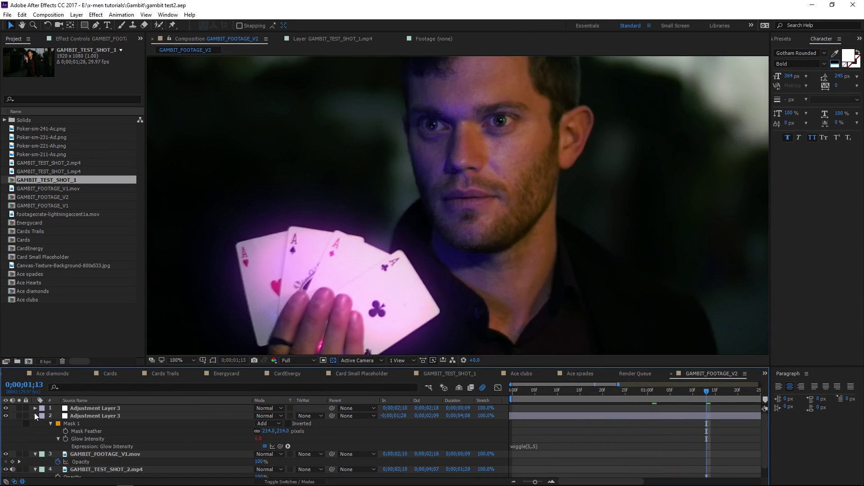
pyautogui.click(36, 415)
pyautogui.click(85, 415)
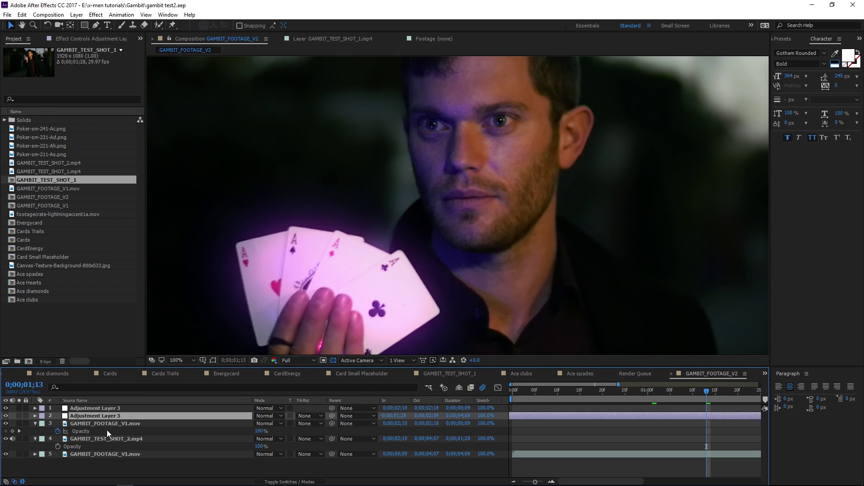
pyautogui.click(213, 360)
pyautogui.press(',')
pyautogui.press(',')
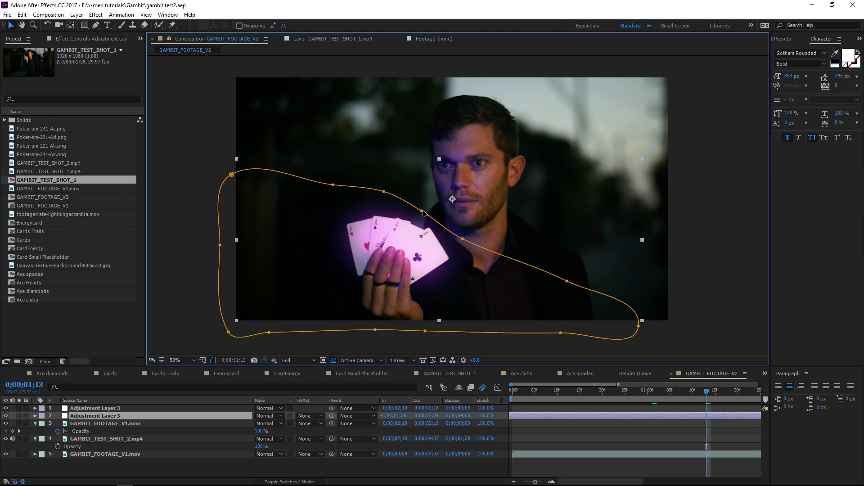
# Step: Delete the mask from the second Adjustment Layer 3 to view the unmasked glow, and undo the deletion
pyautogui.doubleClick(423, 212)
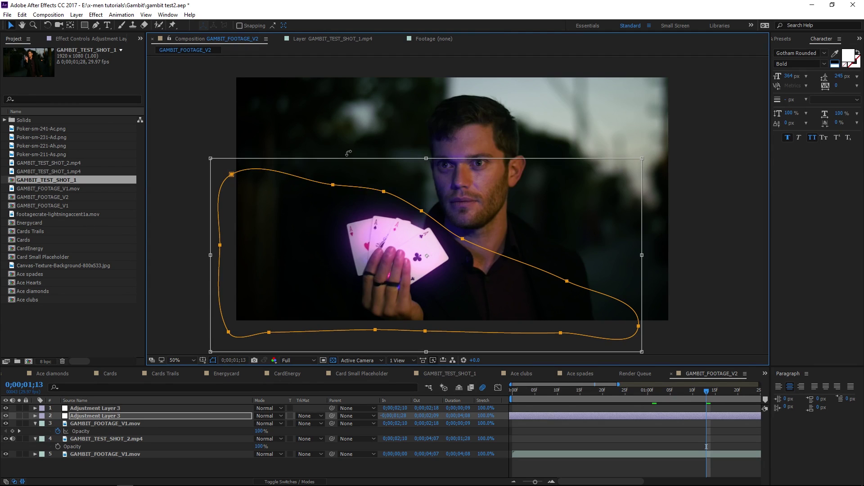
pyautogui.press('Delete')
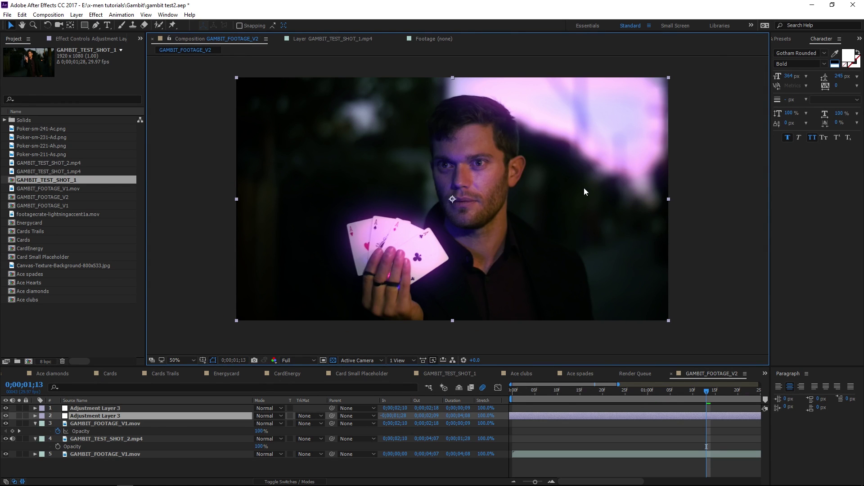
pyautogui.scroll(7, 625, 221)
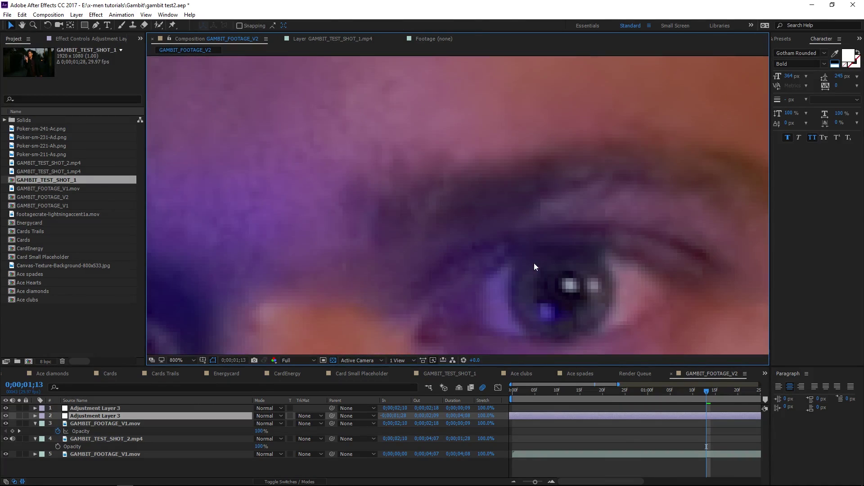
pyautogui.scroll(-4, 542, 283)
pyautogui.hotkey('ctrl', 'z')
# Step: Go to 0;00;01;03 and hide both Adjustment Layer 3 layers to view the hand-held cards without the glow
pyautogui.moveTo(603, 394)
pyautogui.mouseDown()
pyautogui.moveTo(657, 395)
pyautogui.moveTo(605, 377)
pyautogui.mouseUp()
pyautogui.scroll(2, 454, 322)
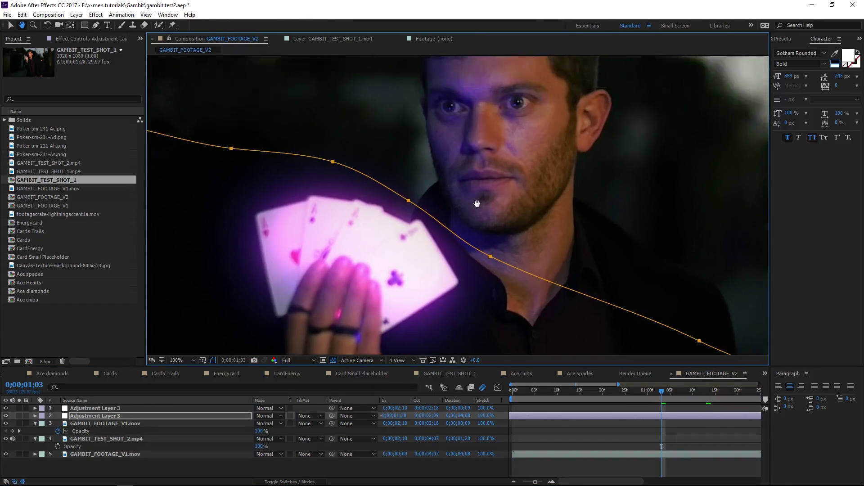
pyautogui.moveTo(374, 330); pyautogui.dragTo(342, 289)
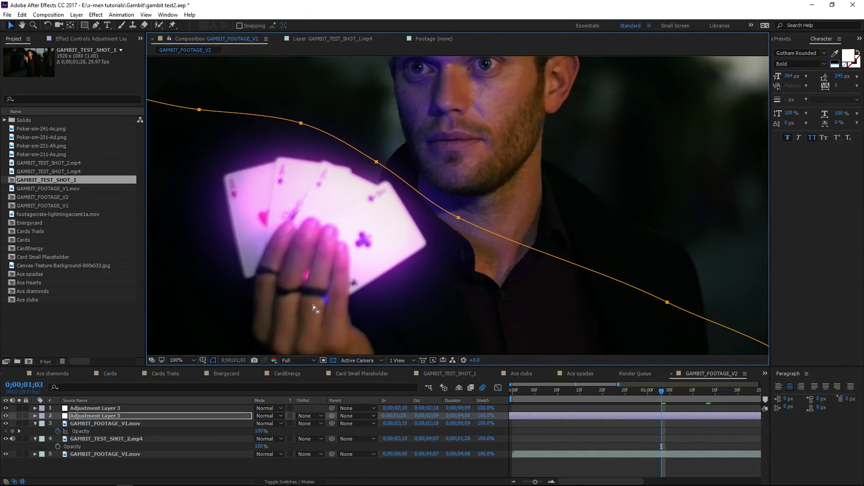
pyautogui.click(6, 408)
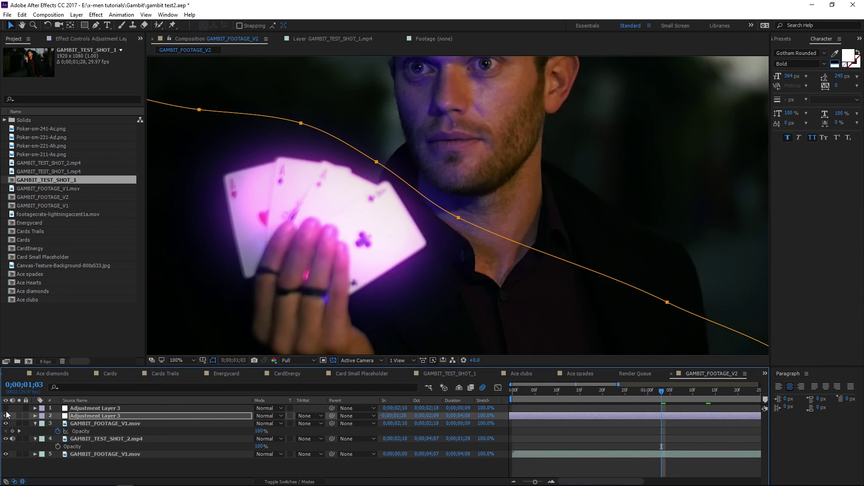
pyautogui.click(6, 415)
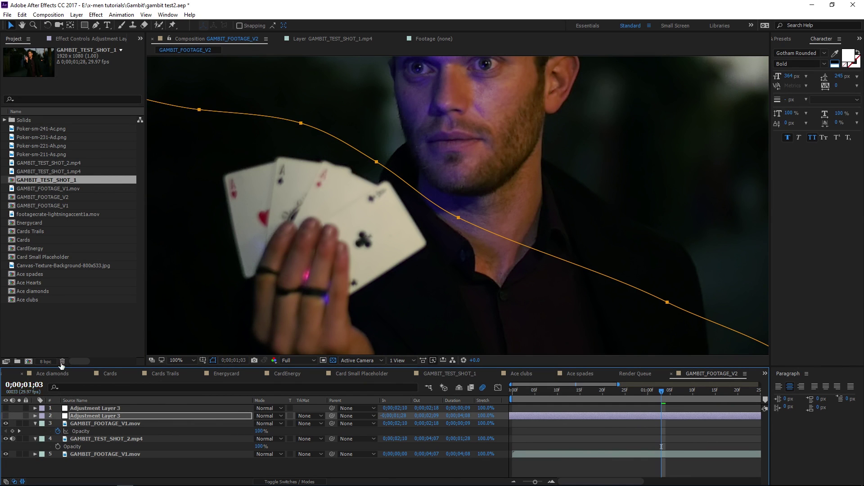
# Step: Preview the hand-held cards shot without the glow, starting from 0;00;00;11
pyautogui.press(',')
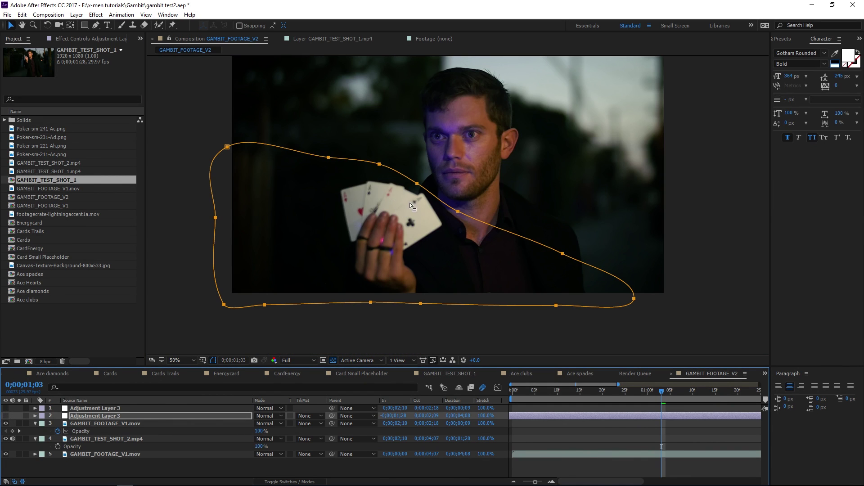
pyautogui.scroll(1, 420, 208)
pyautogui.moveTo(426, 233); pyautogui.dragTo(463, 280)
pyautogui.press('space')
pyautogui.press('space')
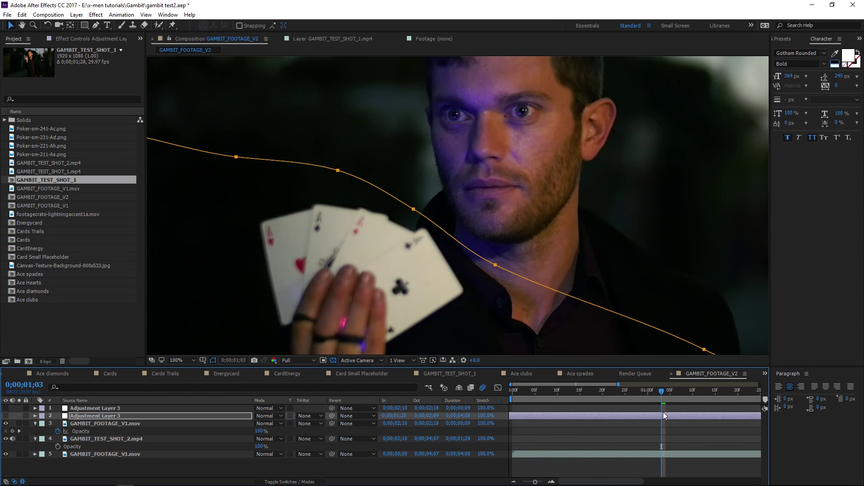
pyautogui.moveTo(661, 390); pyautogui.dragTo(563, 377)
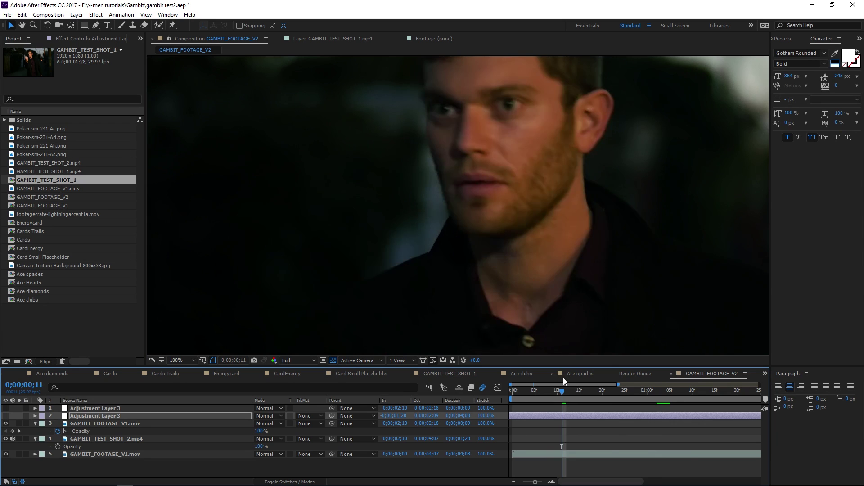
pyautogui.press('space')
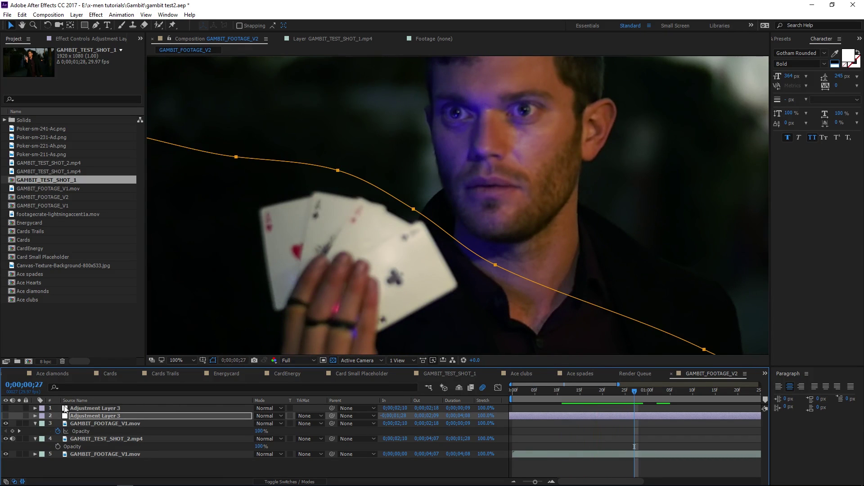
# Step: Show the second Adjustment Layer 3 again, deselect it, and preview the card glow from 0;00;00;27
pyautogui.click(6, 415)
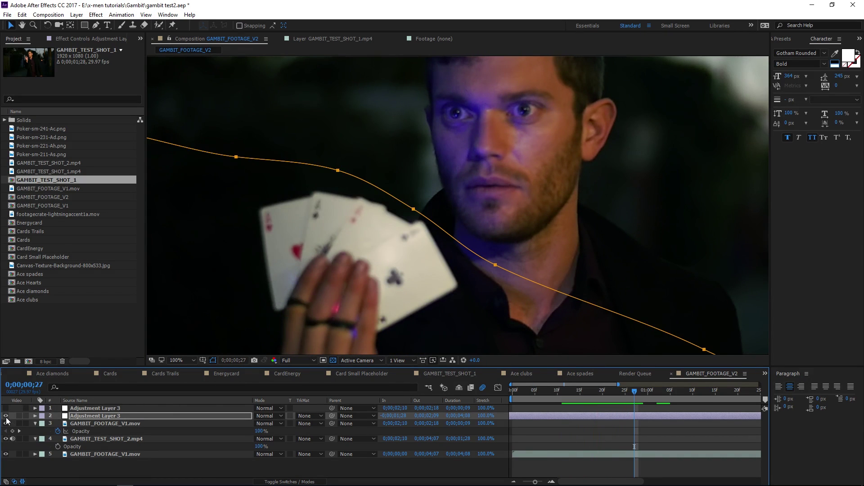
pyautogui.click(128, 468)
pyautogui.press('space')
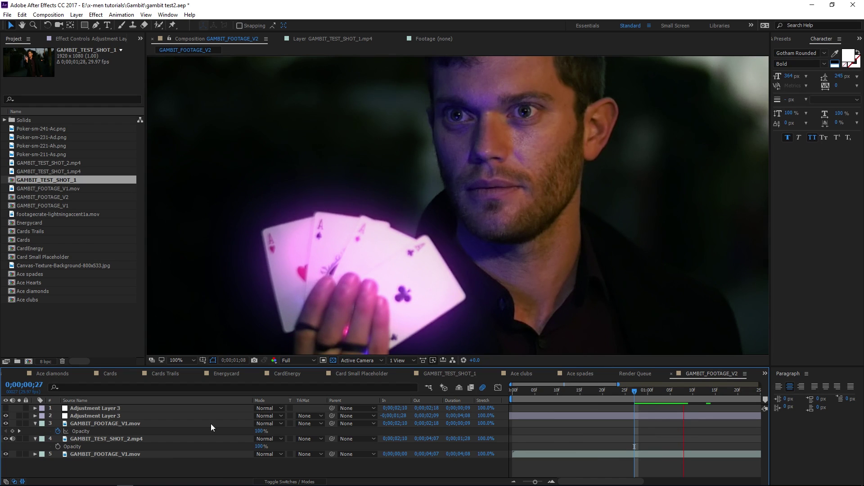
# Step: Zoom the timeline out and step through the frames around the shot change at 0;00;02;10
pyautogui.moveTo(536, 482); pyautogui.dragTo(523, 482)
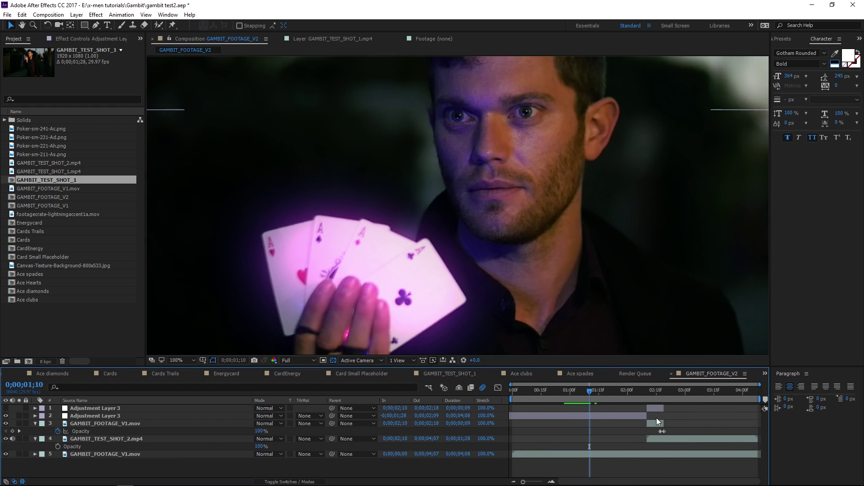
pyautogui.click(651, 391)
pyautogui.press('pagedown')
pyautogui.press('pagedown')
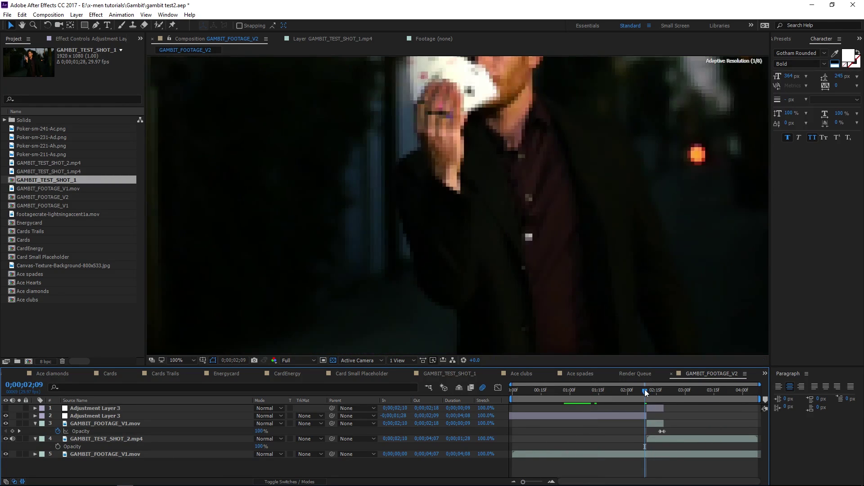
pyautogui.press('pageup')
pyautogui.press('pageup')
pyautogui.press('pageup')
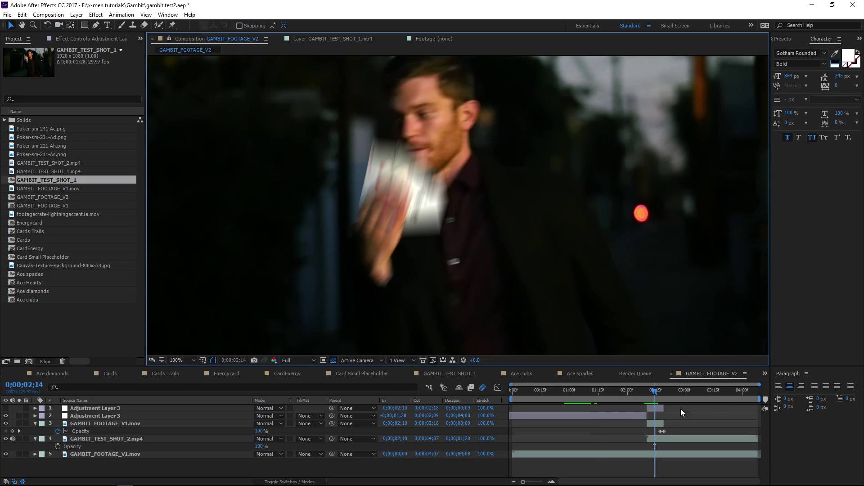
pyautogui.click(646, 392)
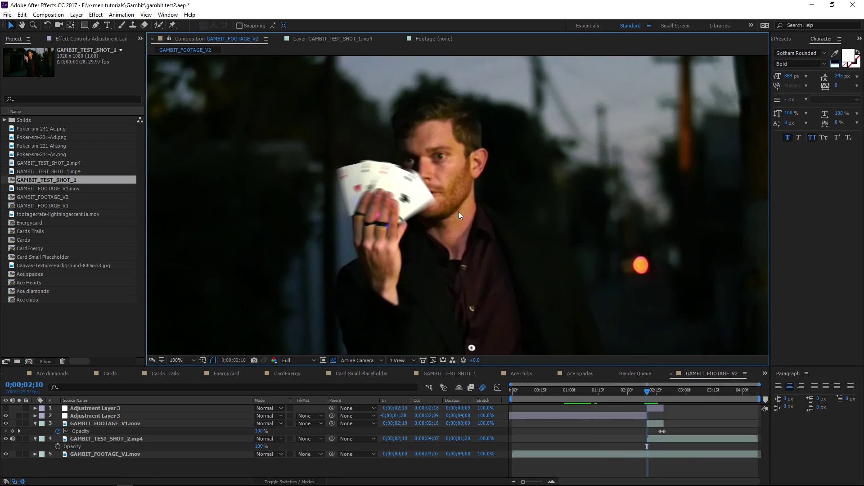
# Step: Preview the card-throw shot without its glow, starting from 0;00;02;07
pyautogui.scroll(-2, 458, 209)
pyautogui.click(640, 388)
pyautogui.press('space')
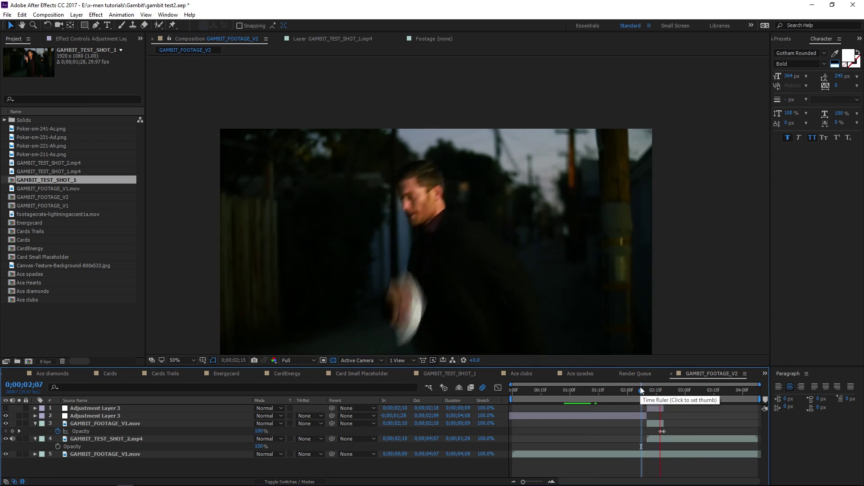
# Step: At 0;00;02;14, solo the upper GAMBIT_FOOTAGE_V1.mov layer and disable the transparency grid and the composition's motion blur
pyautogui.moveTo(648, 392); pyautogui.dragTo(655, 393)
pyautogui.click(658, 423)
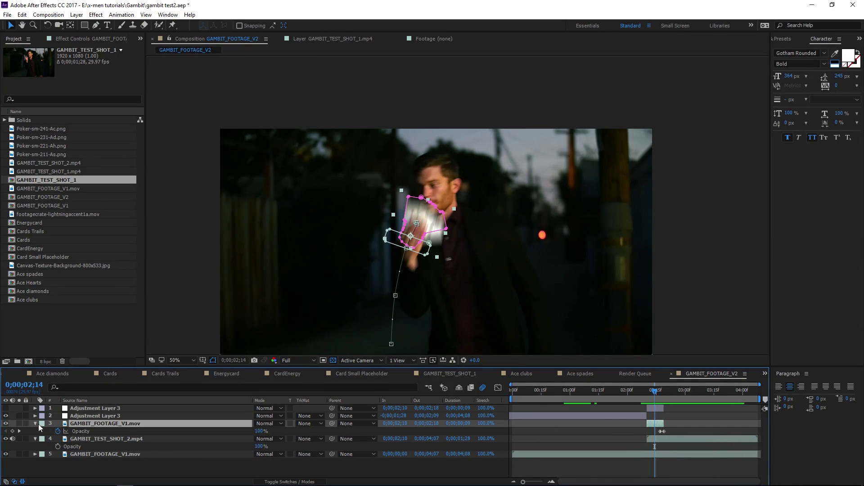
pyautogui.click(19, 424)
pyautogui.press('.')
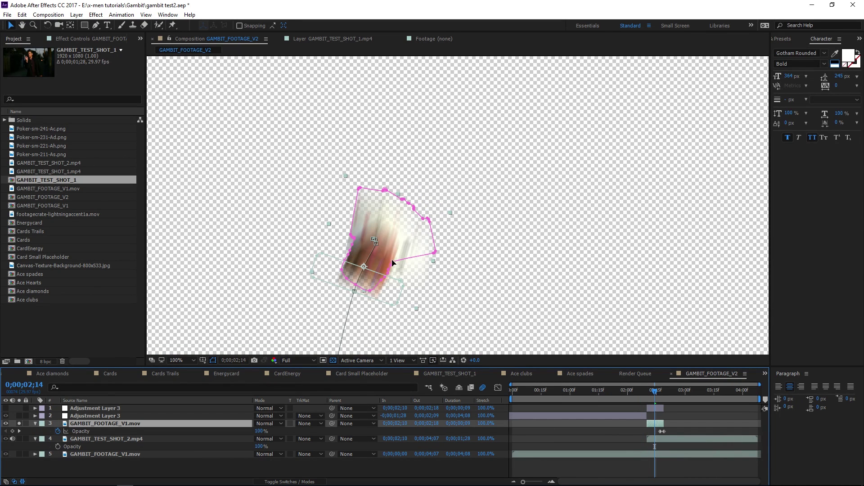
pyautogui.click(333, 360)
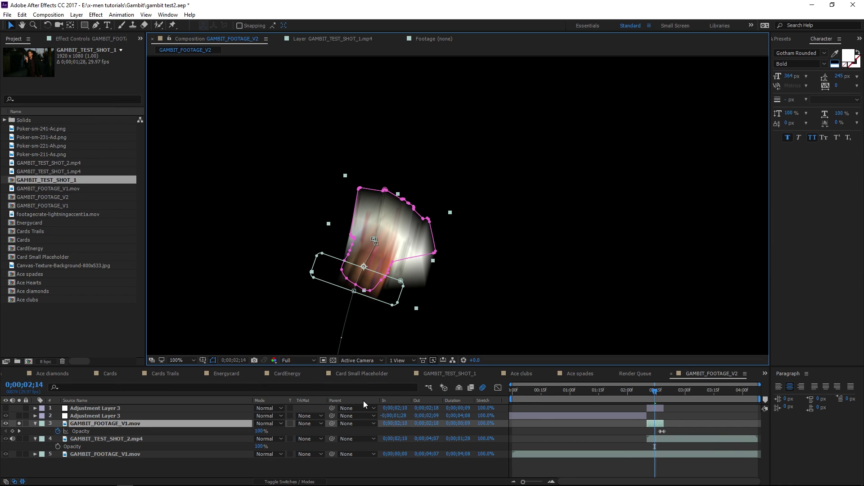
pyautogui.click(483, 387)
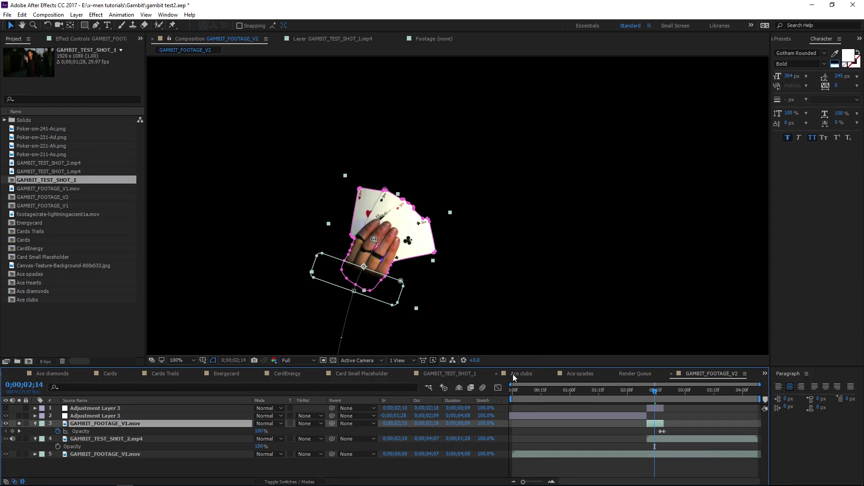
# Step: Examine the isolated card cutout frame by frame between 0;00;02;10 and 0;00;02;14
pyautogui.press('pageup')
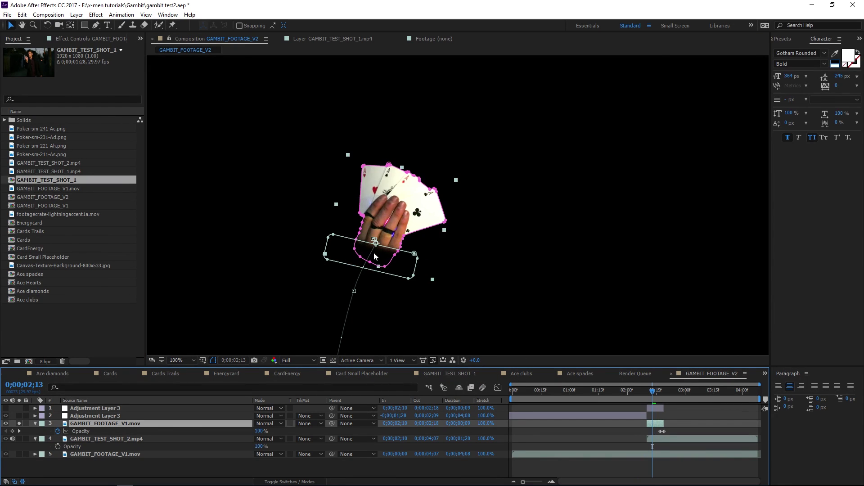
pyautogui.press('pageup')
pyautogui.press('pageup')
pyautogui.press('pageup')
pyautogui.press('pageup')
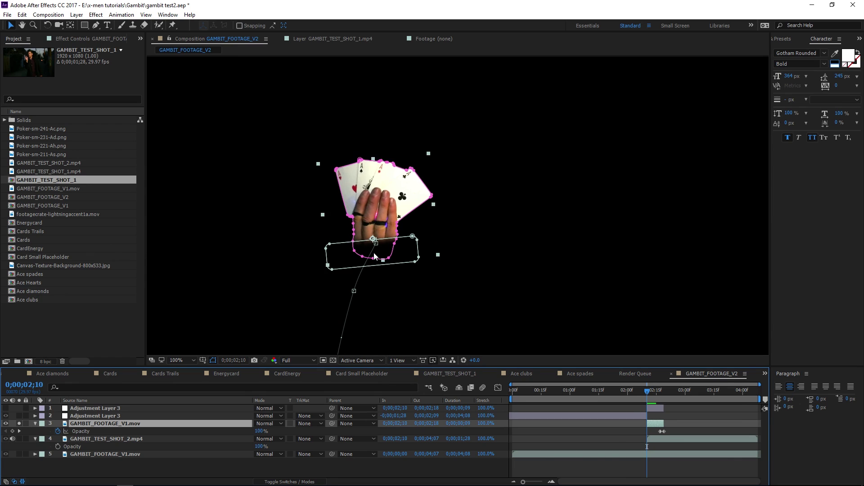
pyautogui.press('pagedown')
pyautogui.press('pagedown')
pyautogui.press('pagedown')
pyautogui.press('pagedown')
pyautogui.press('pagedown')
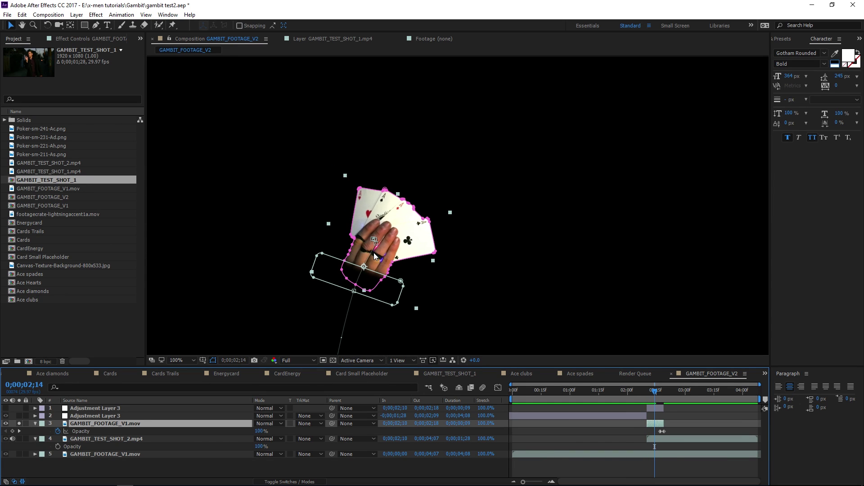
# Step: Solo GAMBIT_TEST_SHOT_2.mp4 as well and examine up close how the card cutout follows the hand from 0;00;02;10
pyautogui.click(19, 439)
pyautogui.click(19, 439)
pyautogui.click(19, 439)
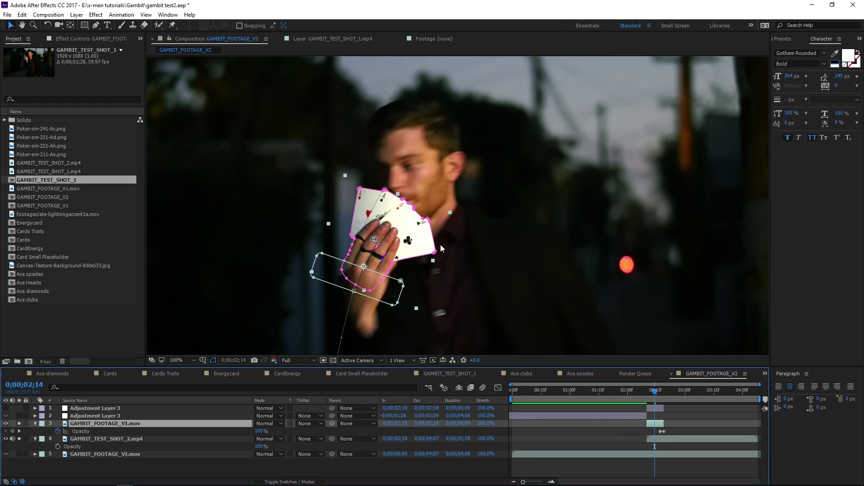
pyautogui.press('pageup')
pyautogui.press('pageup')
pyautogui.scroll(1, 440, 263)
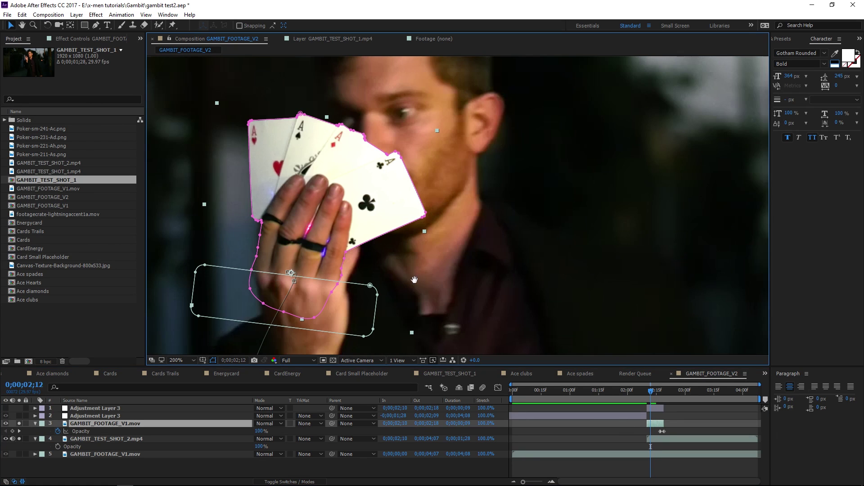
pyautogui.moveTo(414, 279); pyautogui.dragTo(424, 219)
pyautogui.press('space')
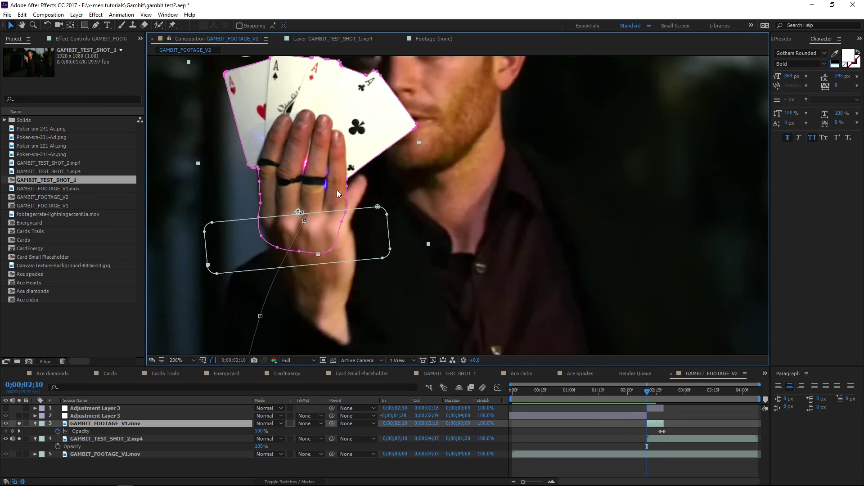
pyautogui.scroll(-4, 425, 237)
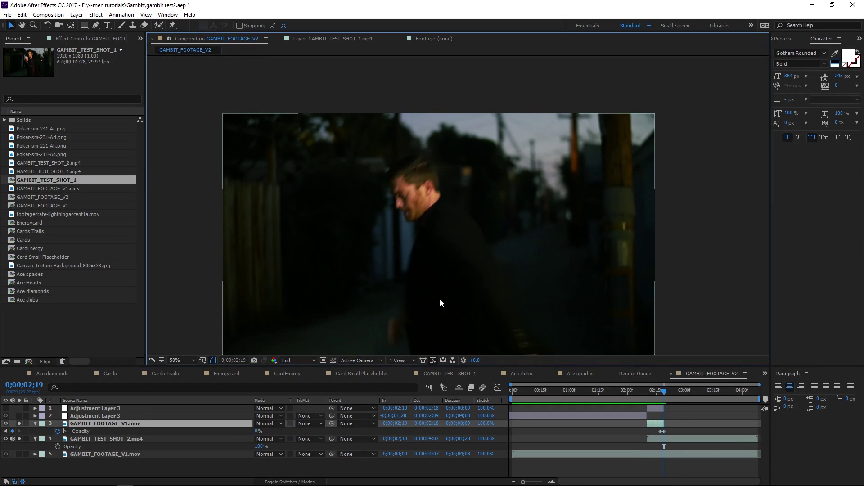
pyautogui.scroll(2, 436, 272)
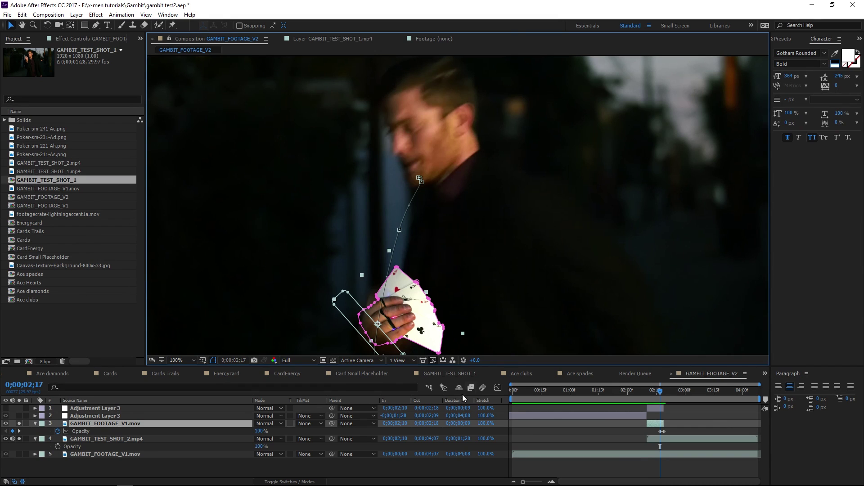
# Step: Enable the composition's motion blur again and check the blurred cards around 0;00;02;15
pyautogui.click(485, 390)
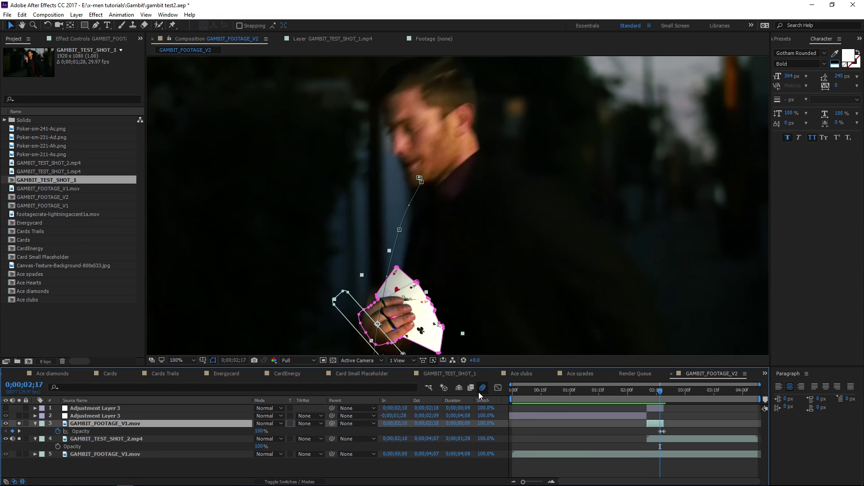
pyautogui.scroll(-2, 495, 264)
pyautogui.press('pageup')
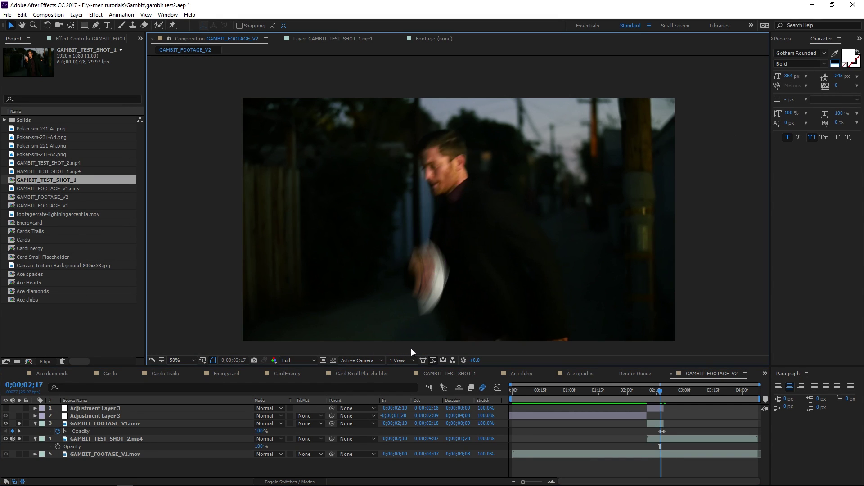
pyautogui.click(655, 393)
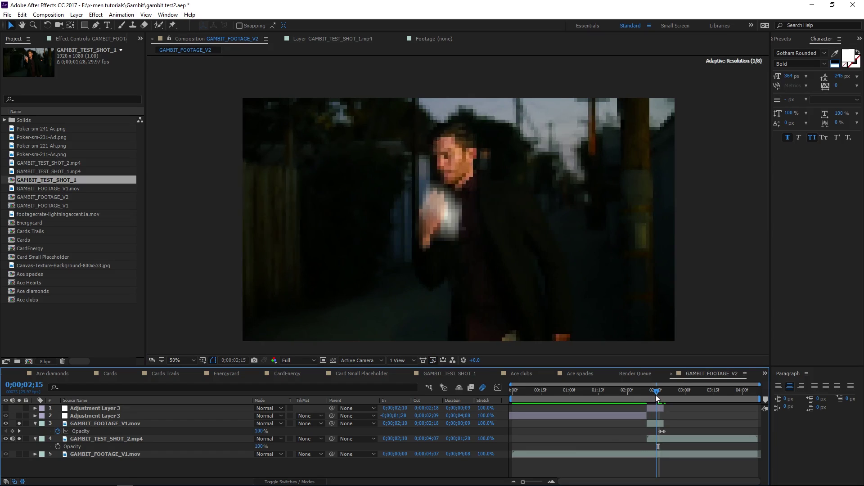
# Step: Show the top Adjustment Layer 3, unsolo GAMBIT_FOOTAGE_V1.mov and GAMBIT_TEST_SHOT_2.mp4, and deselect the layer
pyautogui.click(84, 409)
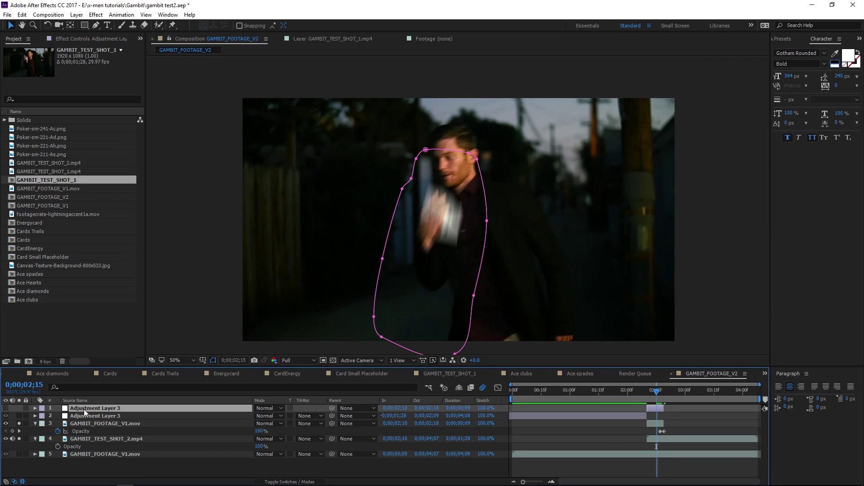
pyautogui.click(6, 409)
pyautogui.moveTo(20, 425); pyautogui.dragTo(19, 439)
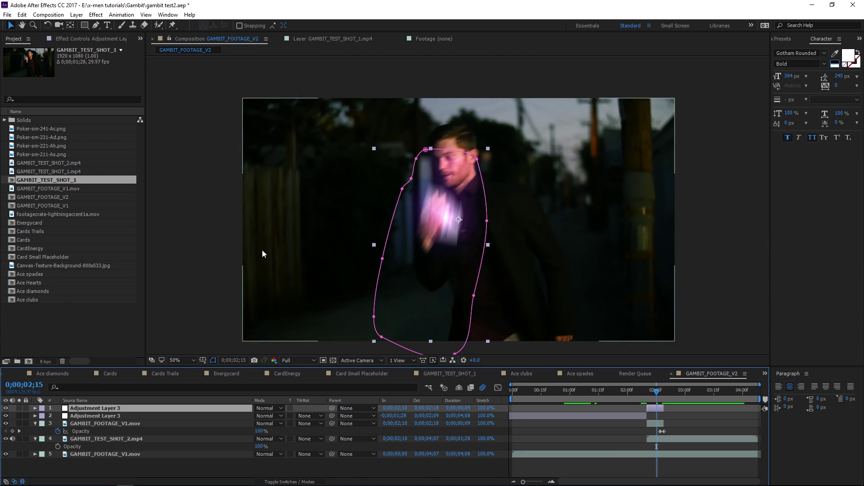
pyautogui.click(217, 228)
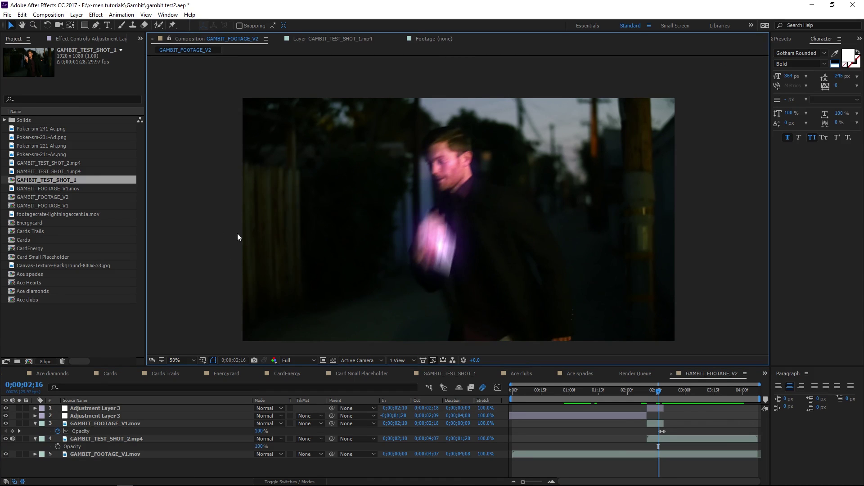
# Step: Preview the glowing card-throw shot from 0;00;02;11, and again from 0;00;02;08
pyautogui.click(649, 393)
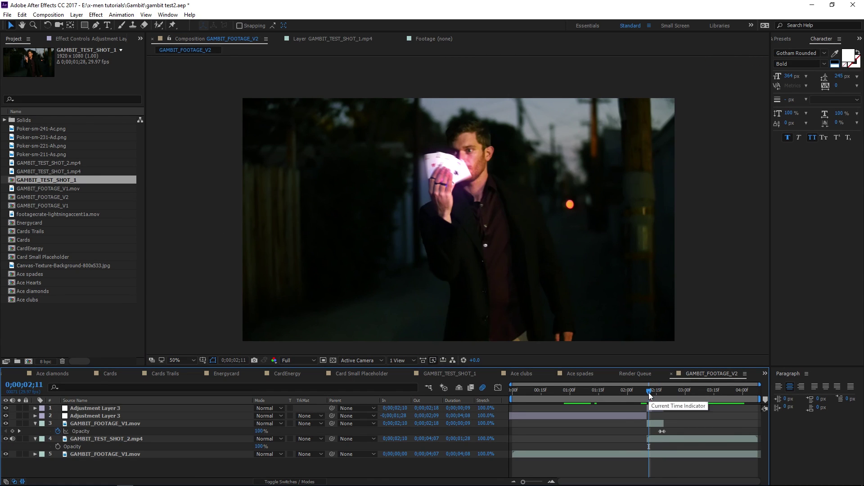
pyautogui.press('space')
pyautogui.click(643, 393)
pyautogui.press('space')
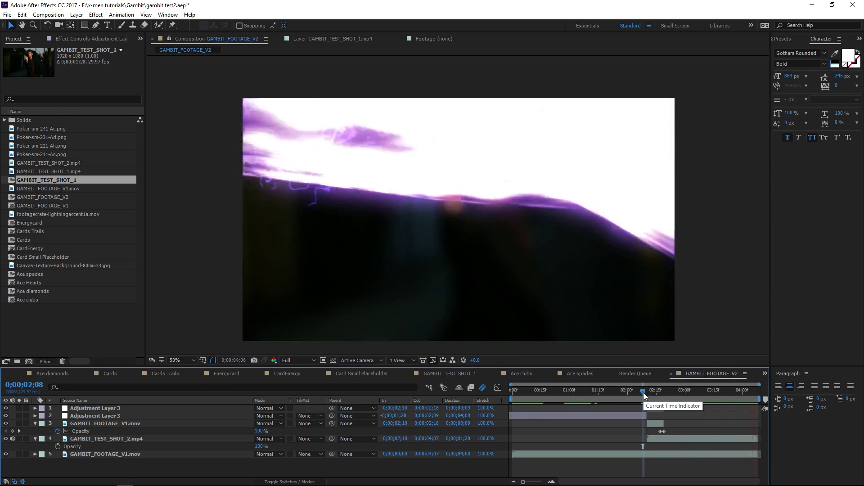
# Step: Inspect the glow on the hand-held cards up close from 0;00;02;10 through 0;00;02;18
pyautogui.click(644, 392)
pyautogui.click(647, 390)
pyautogui.scroll(3, 458, 191)
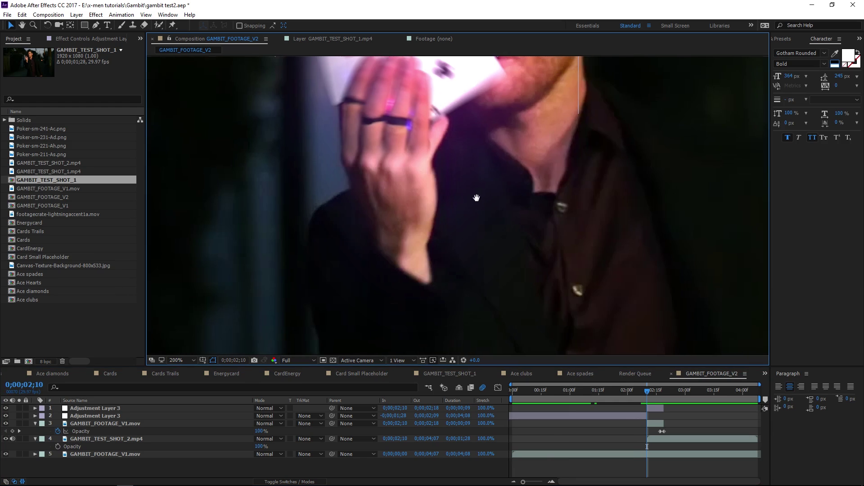
pyautogui.moveTo(475, 197); pyautogui.dragTo(498, 297)
pyautogui.press('space')
pyautogui.scroll(-4, 551, 228)
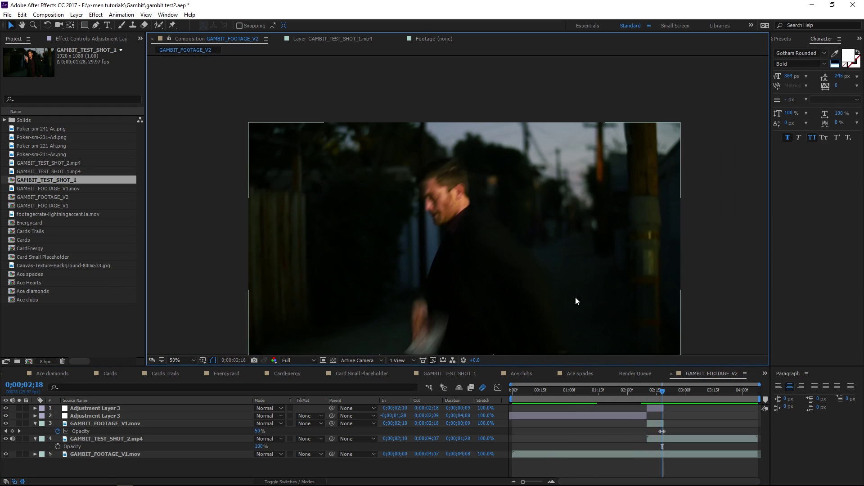
# Step: Fit the composition view up to 100% and preview the shot transition from 0;00;01;28
pyautogui.click(645, 390)
pyautogui.click(185, 360)
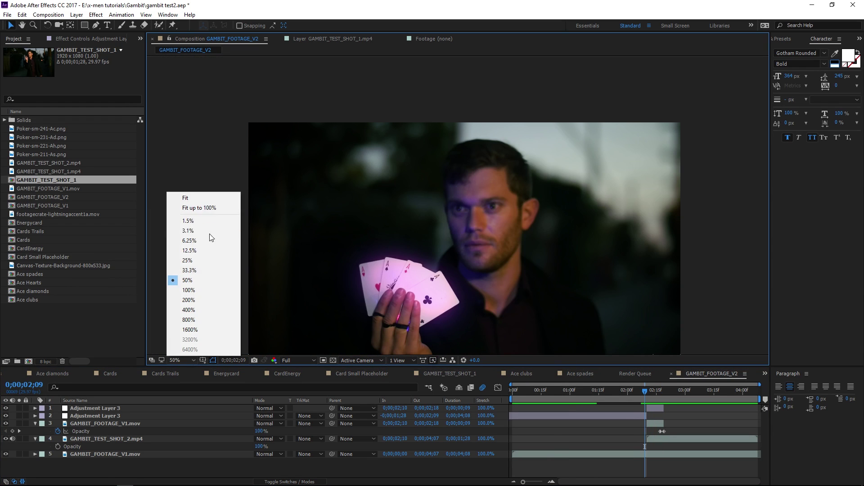
pyautogui.click(206, 208)
pyautogui.click(624, 390)
pyautogui.press('space')
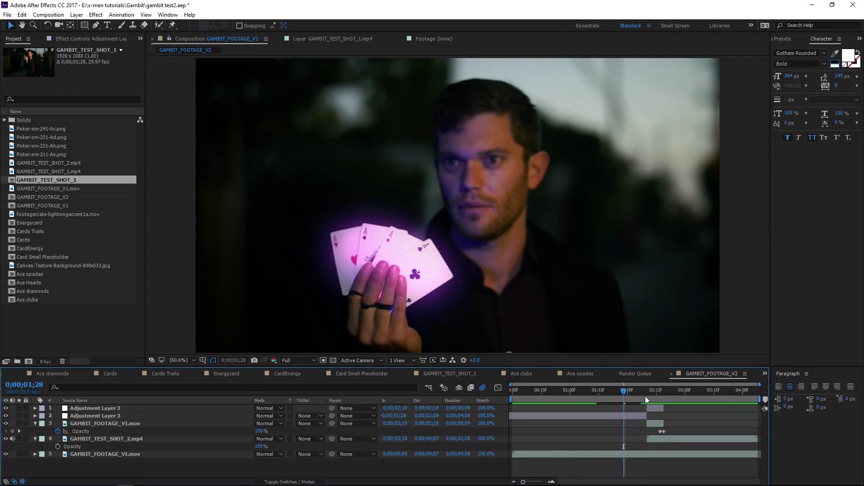